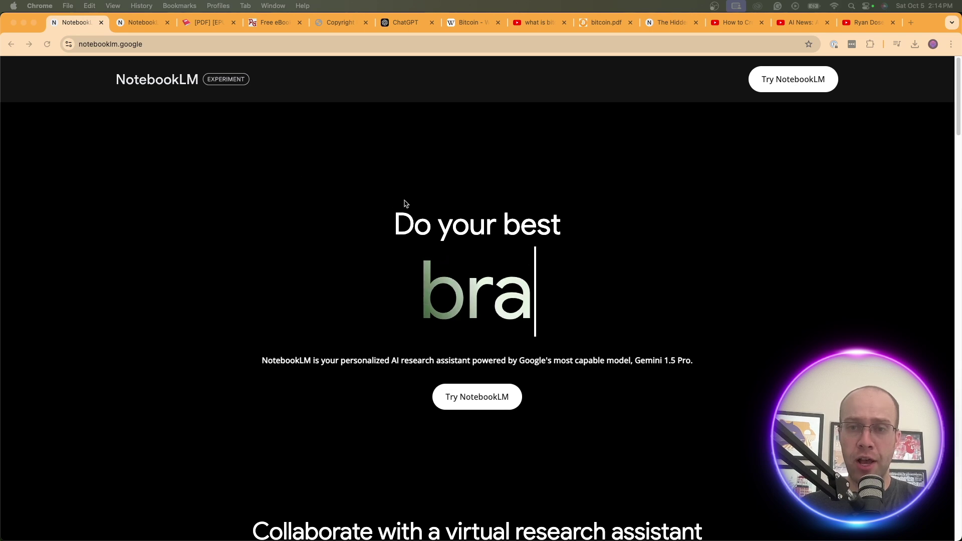
- Launch the NotebookLM Notebooks dashboard in a new tab from the landing page
click(130, 42)
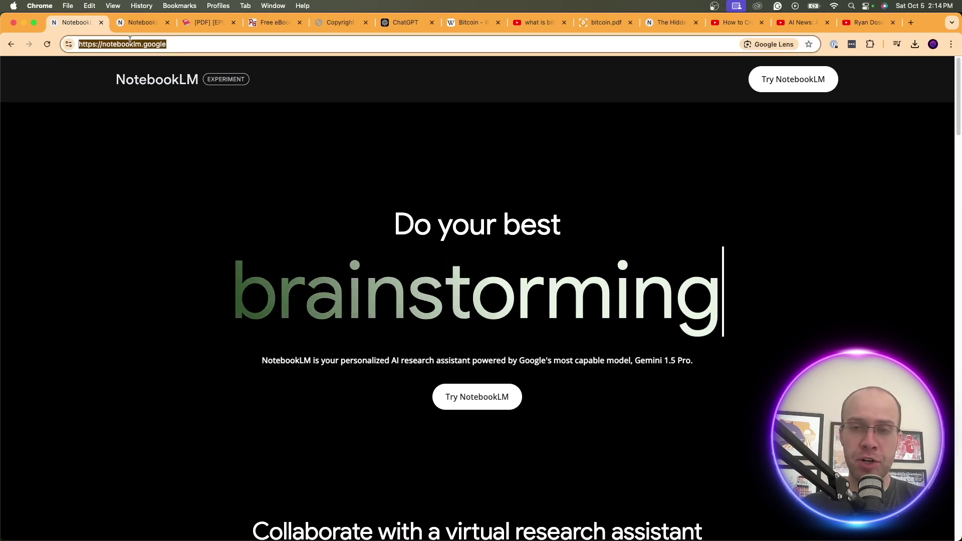
click(653, 209)
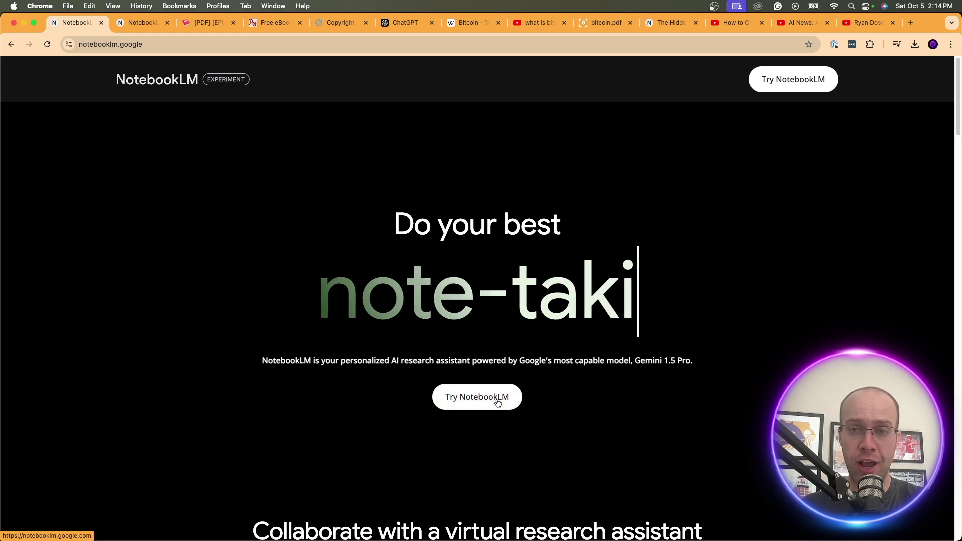
click(498, 402)
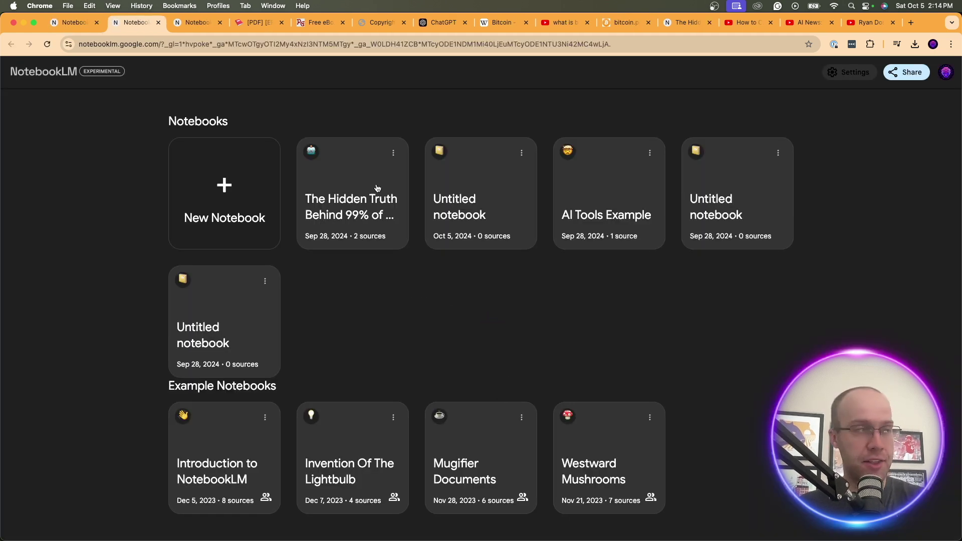
- Create a new Untitled notebook from the New Notebook card
drag(232, 122, 178, 121)
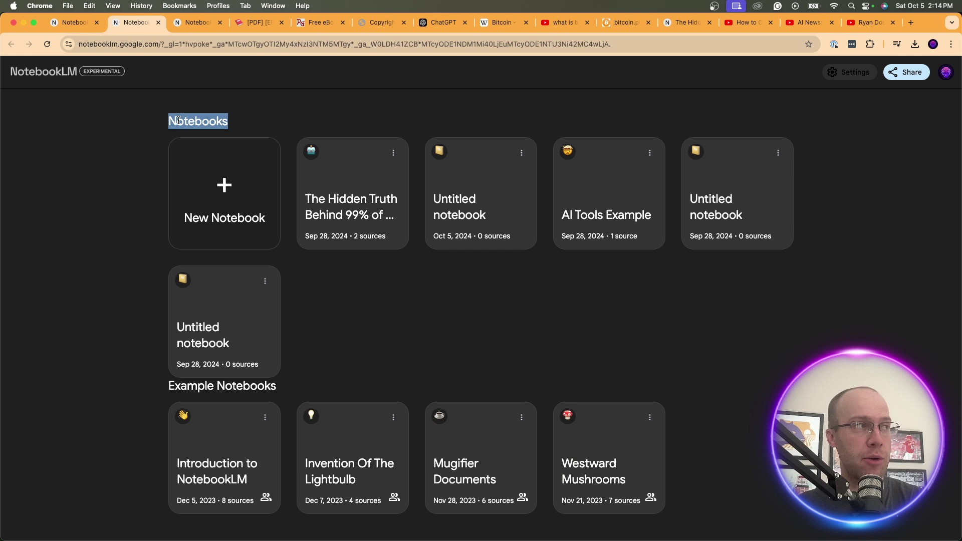
click(262, 106)
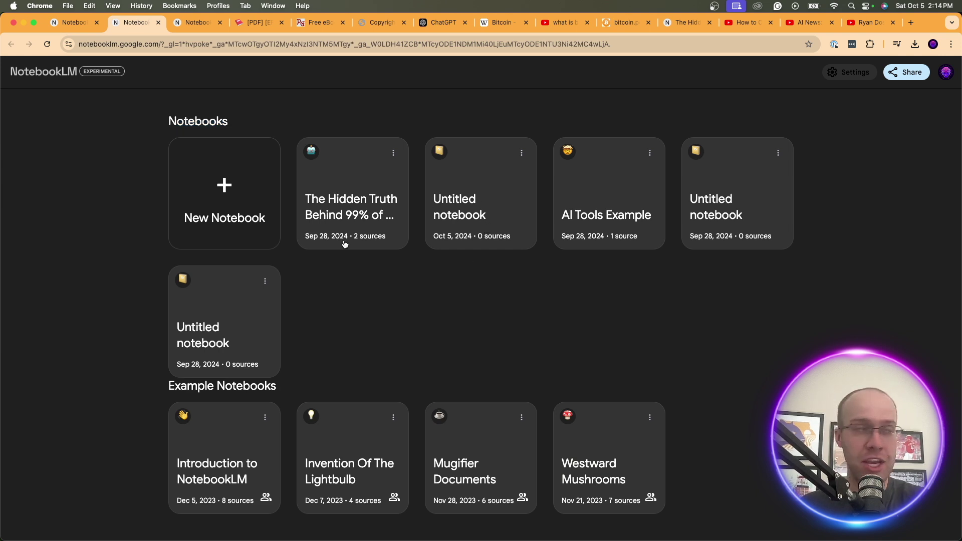
click(227, 190)
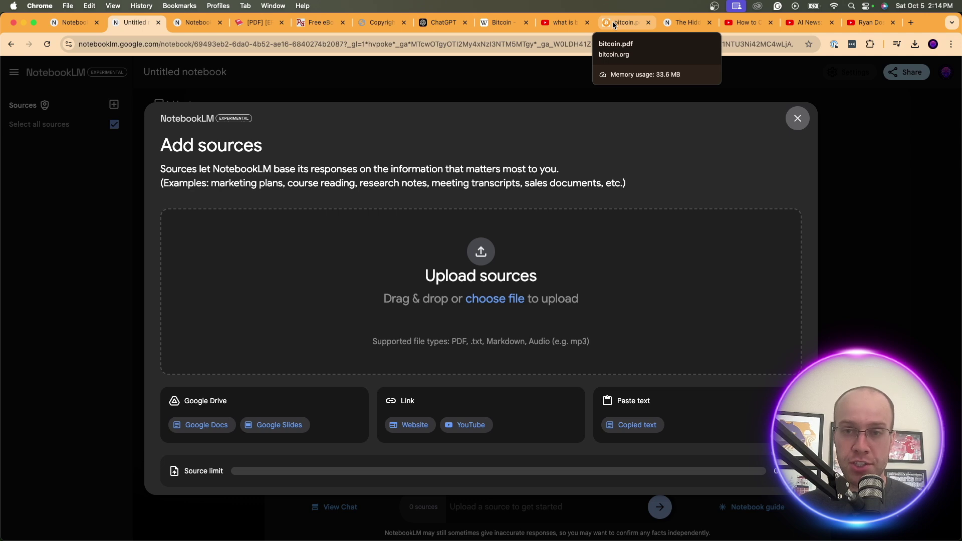
- Copy the Bitcoin Wikipedia article's URL and close the leftover NotebookLM landing tab
click(494, 23)
click(488, 39)
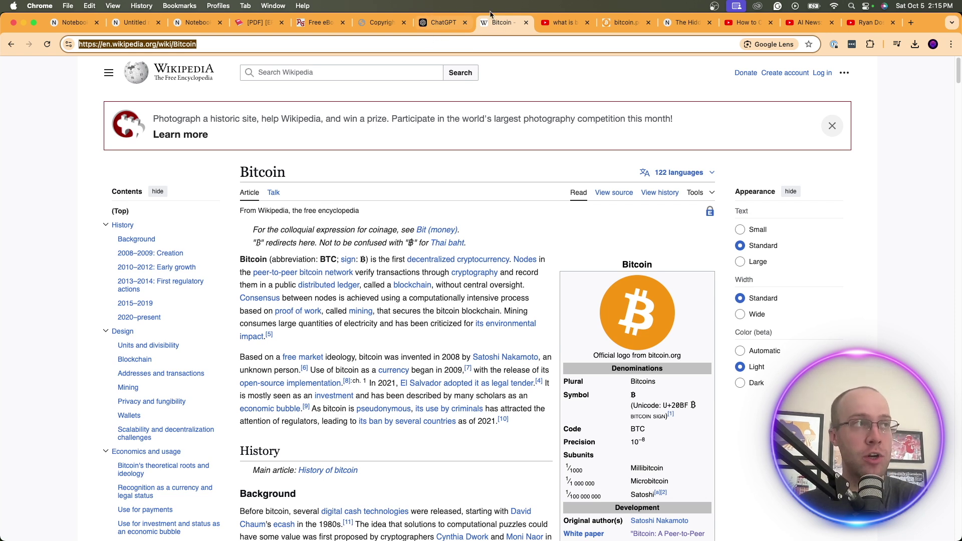
key(super+c)
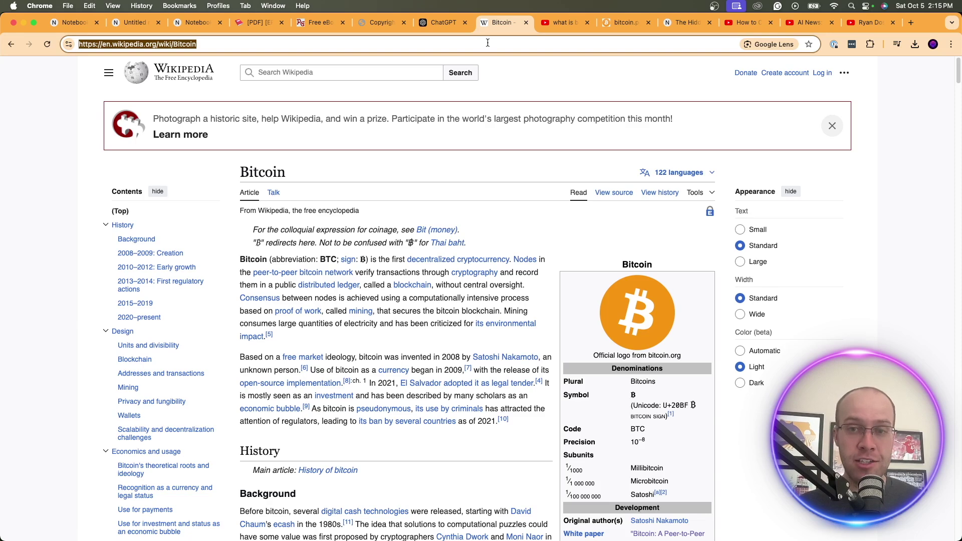
click(75, 22)
click(97, 22)
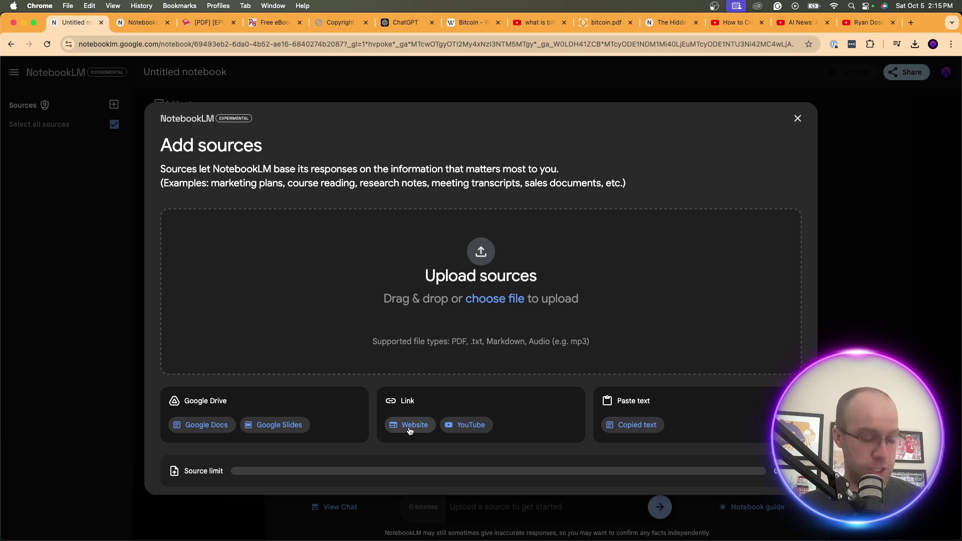
- Add the Bitcoin Wikipedia article as a Website source by pasting its URL
click(410, 426)
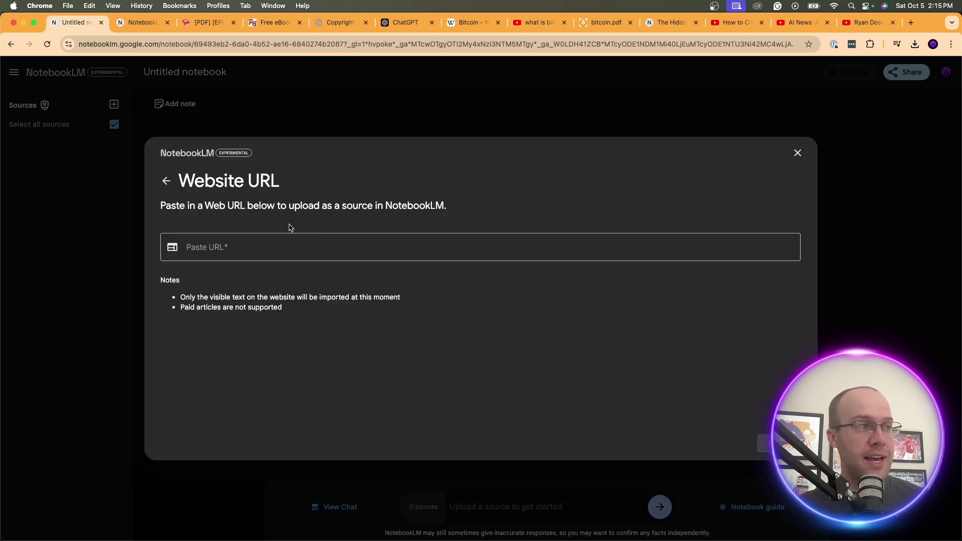
click(293, 237)
key(super+v)
key(Return)
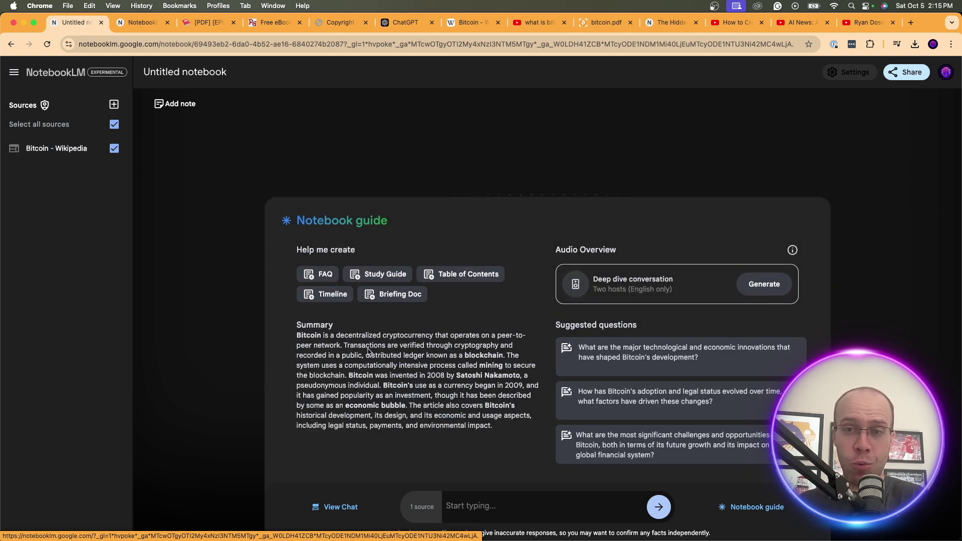
drag(501, 430, 376, 349)
click(376, 350)
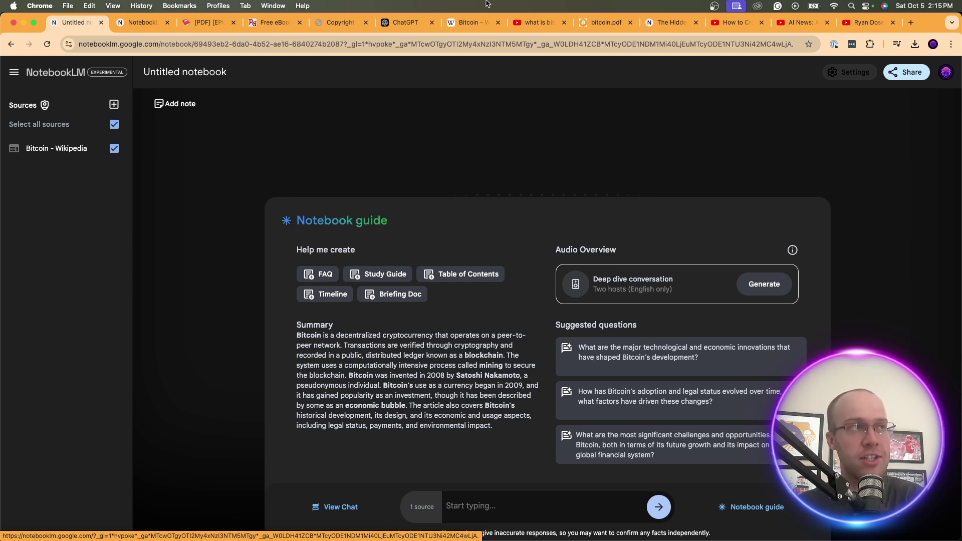
- Find the 99Bitcoins 'What is Bitcoin? Bitcoin Explained Simply' video on YouTube and copy its share link
click(534, 25)
click(394, 71)
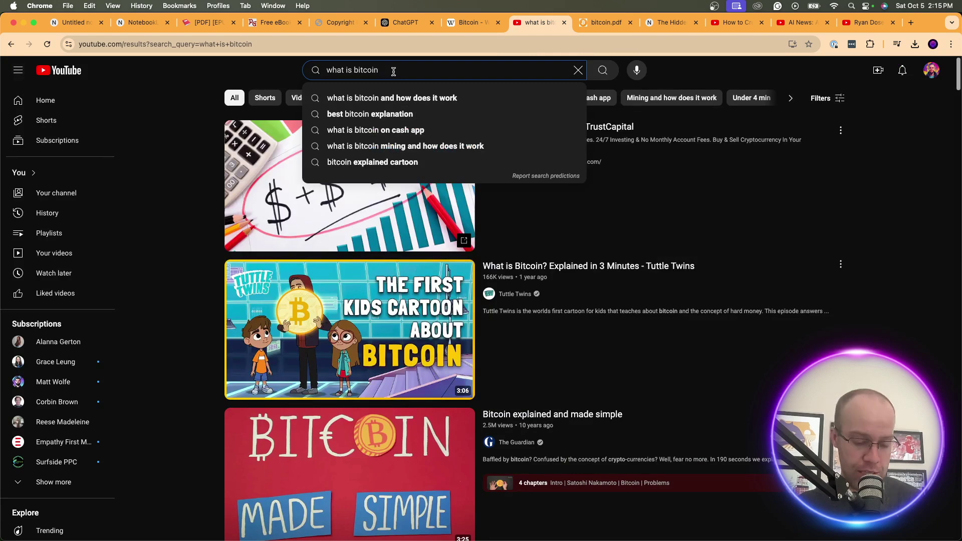
key(Return)
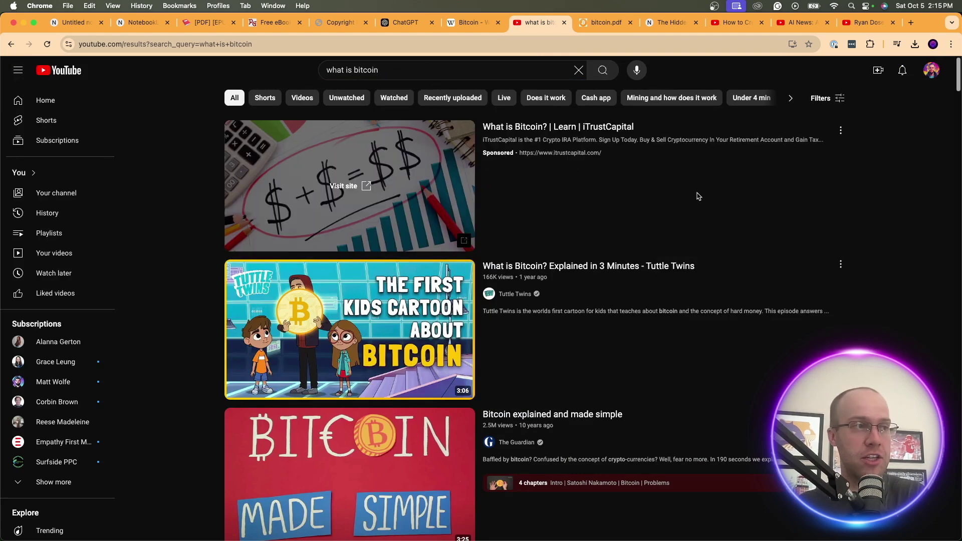
scroll(684, 175, down, 8)
scroll(682, 178, down, 2)
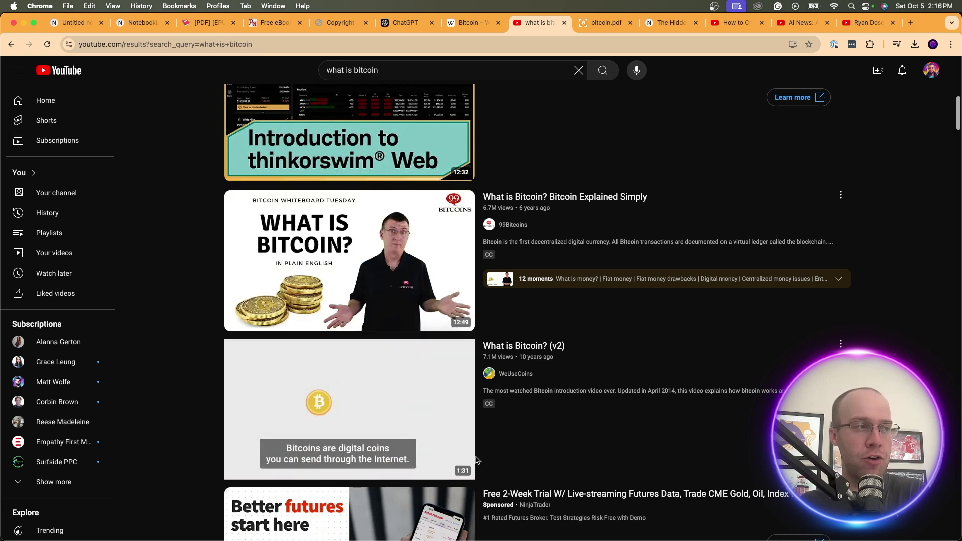
mouse_move(655, 286)
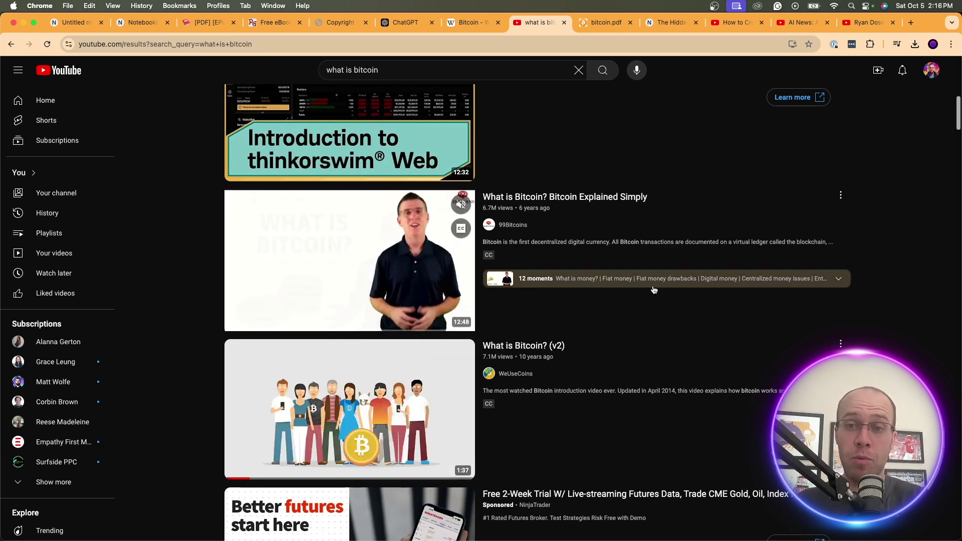
click(841, 196)
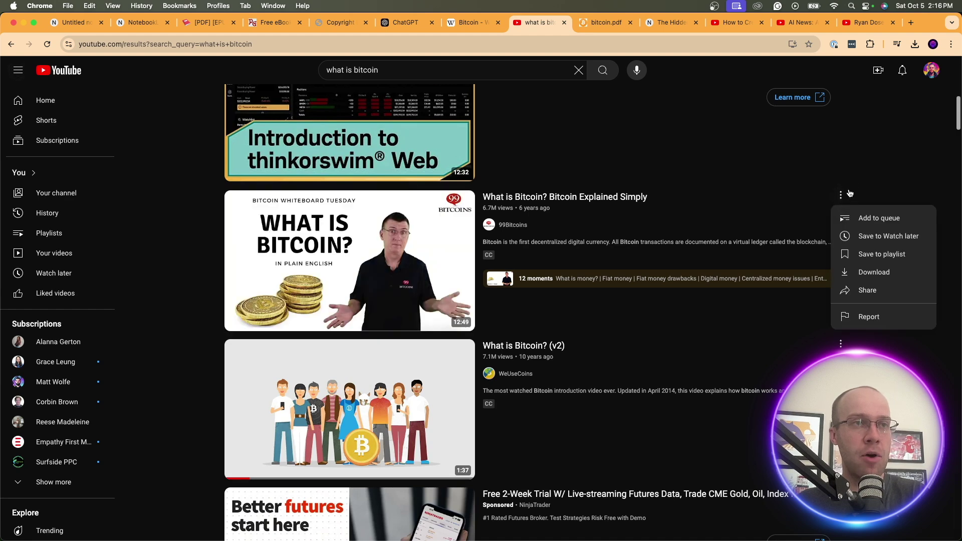
click(877, 291)
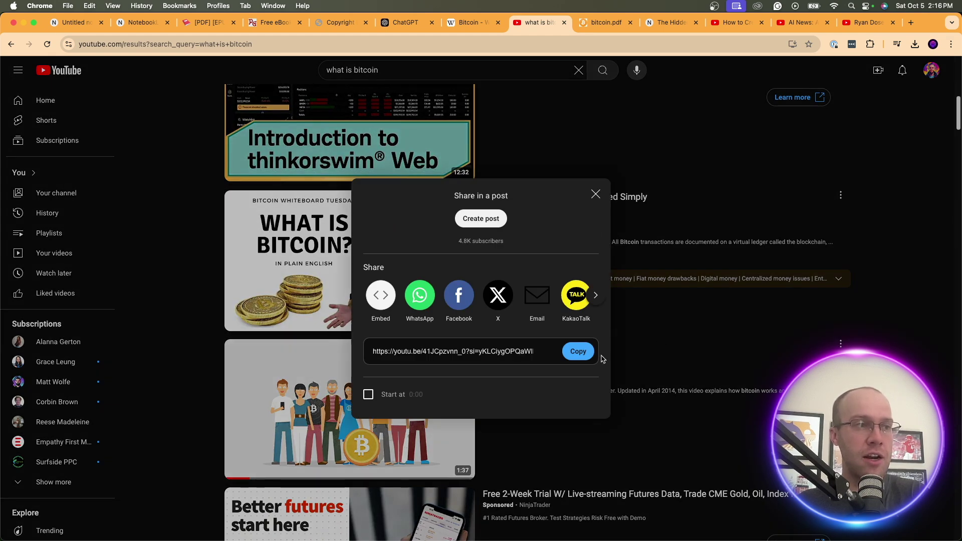
click(578, 351)
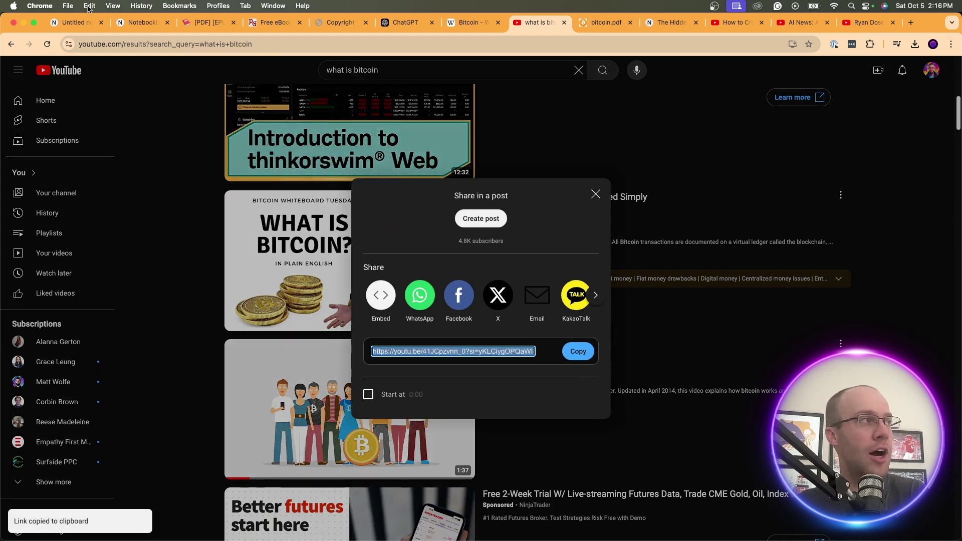
click(71, 23)
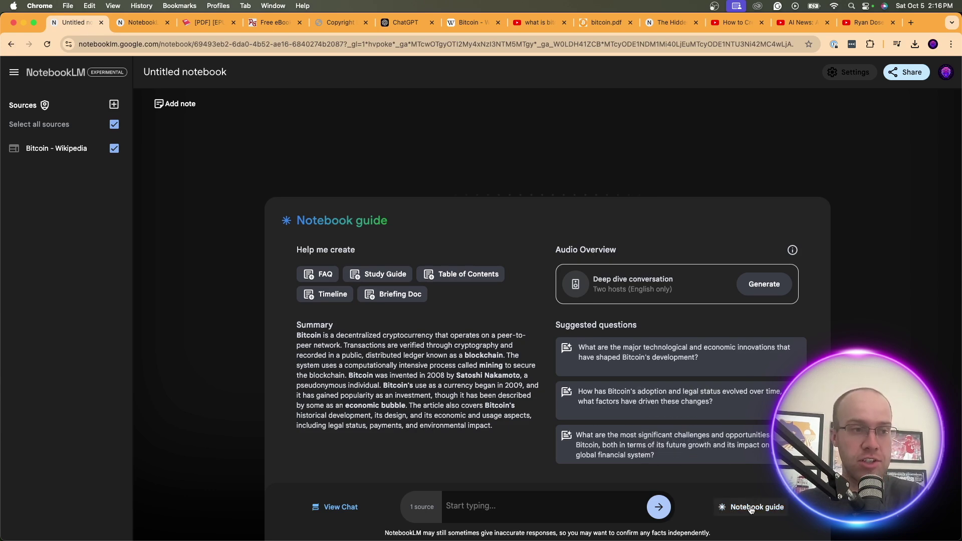
- Add the 'What is Bitcoin? Bitcoin Explained Simply' video link as a YouTube source
click(751, 508)
click(751, 508)
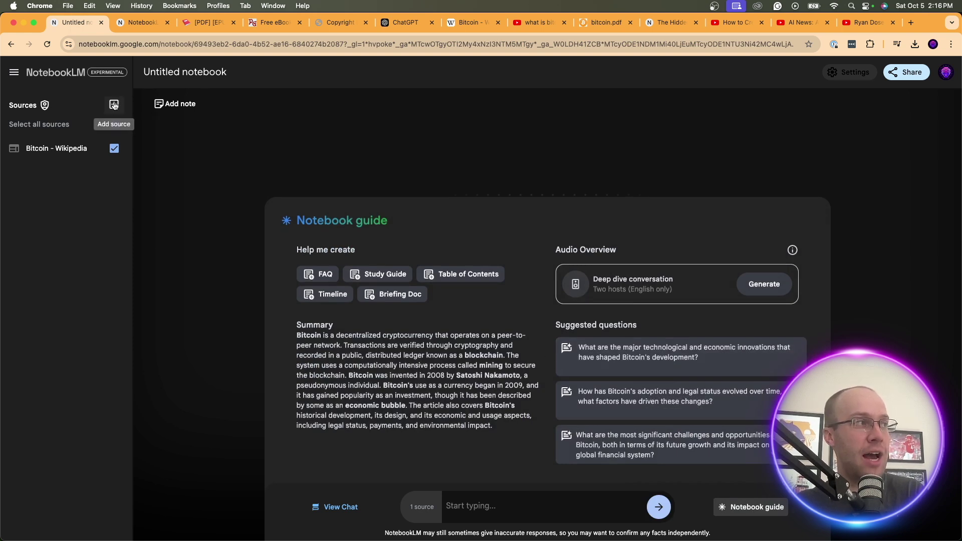
click(115, 105)
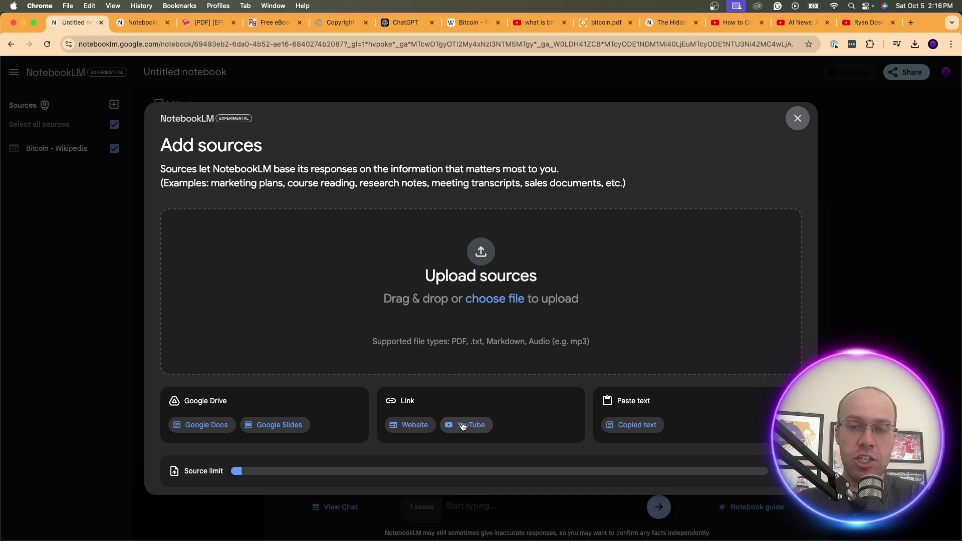
click(462, 425)
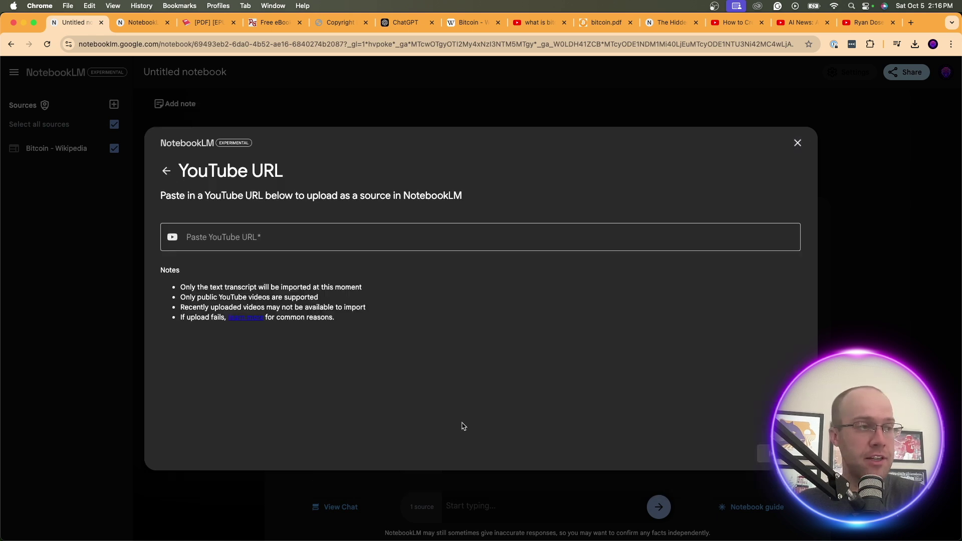
click(246, 240)
key(super+v)
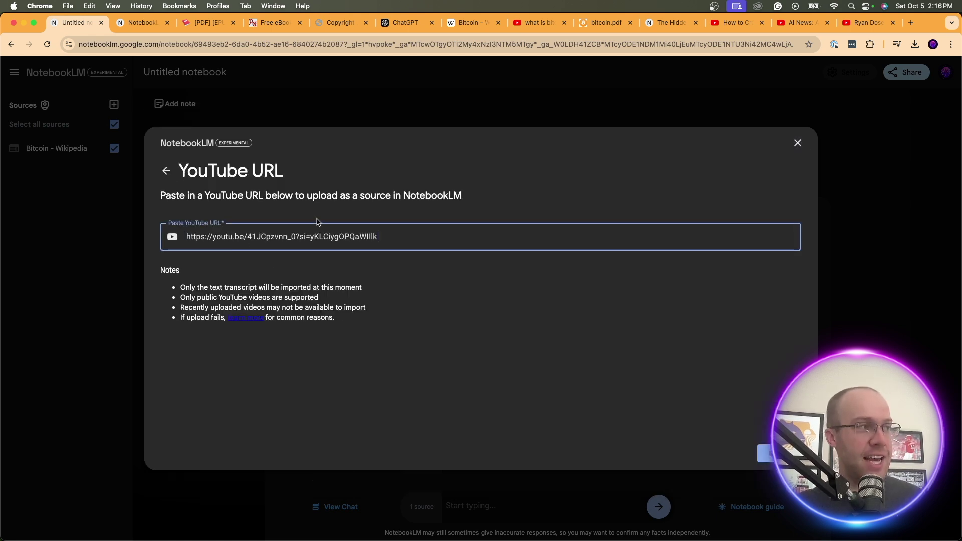
key(Return)
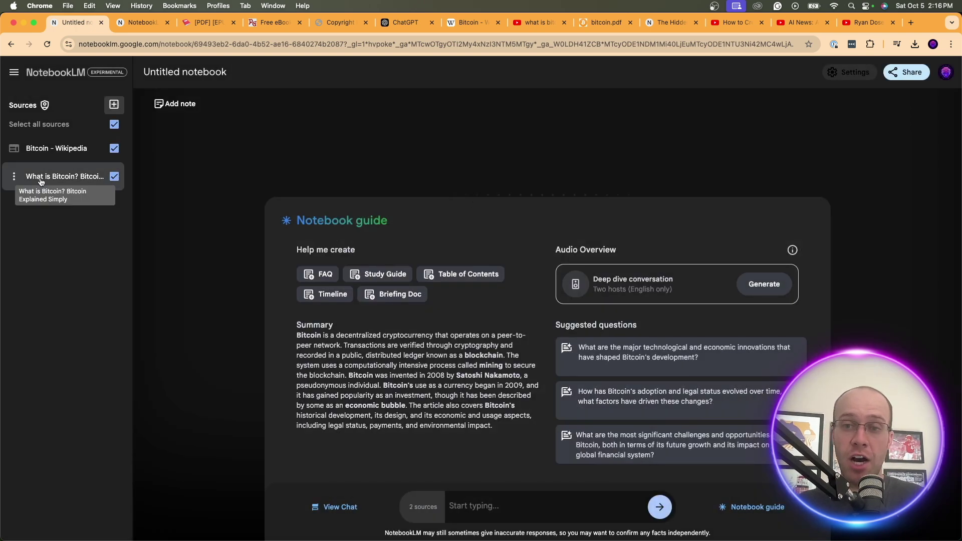
click(605, 23)
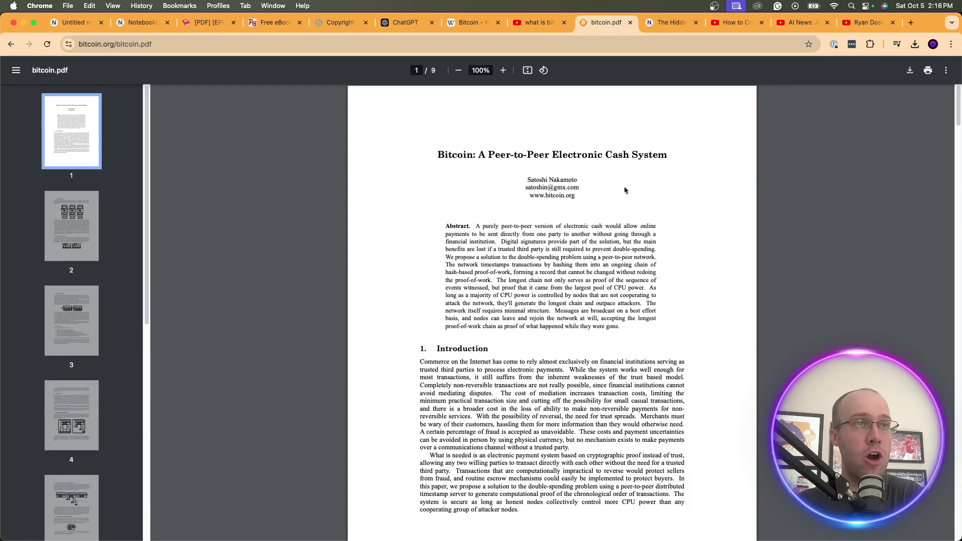
- Download the Bitcoin whitepaper from the PDF viewer as bitcoin.pdf
scroll(617, 165, down, 5)
scroll(616, 165, up, 2)
scroll(616, 166, down, 1)
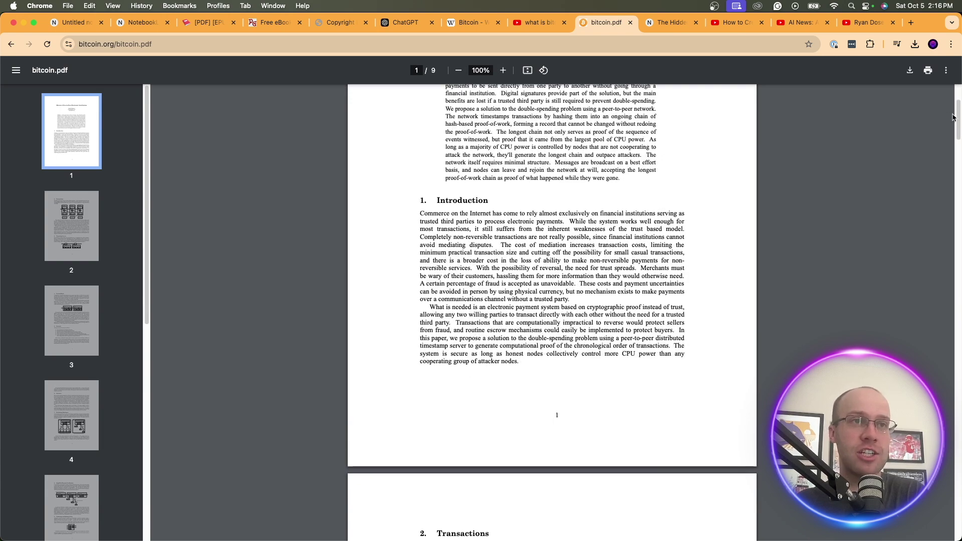
mouse_move(954, 117)
mouse_down()
mouse_move(954, 390)
mouse_move(954, 103)
mouse_up()
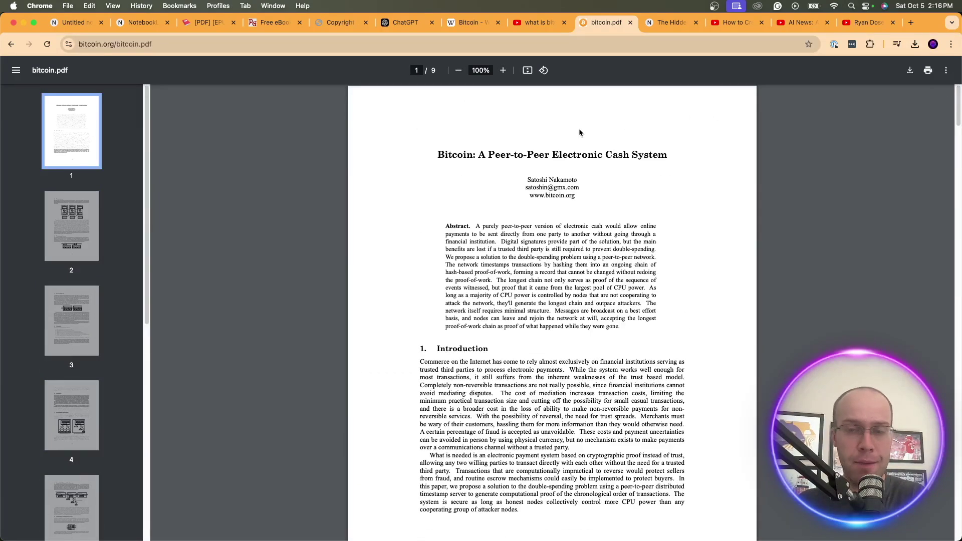
click(911, 71)
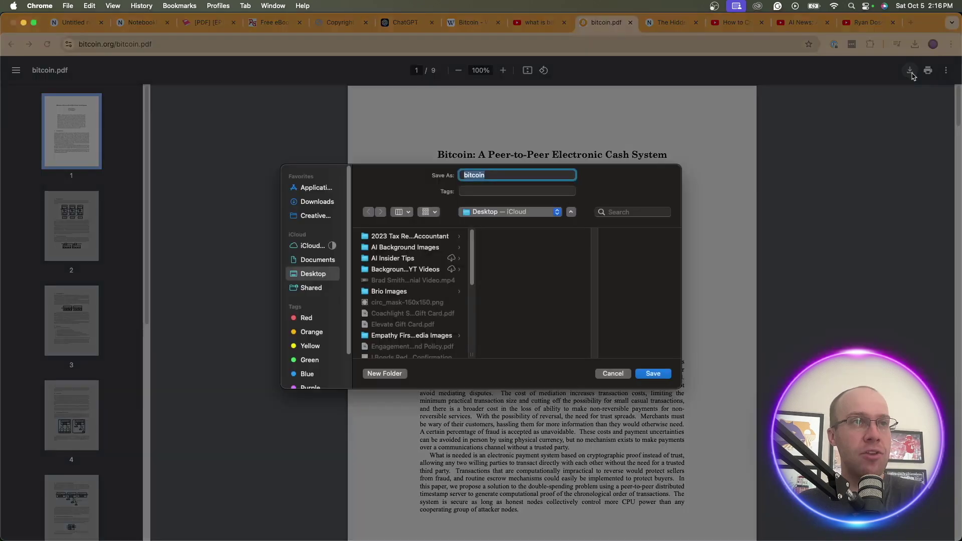
click(653, 374)
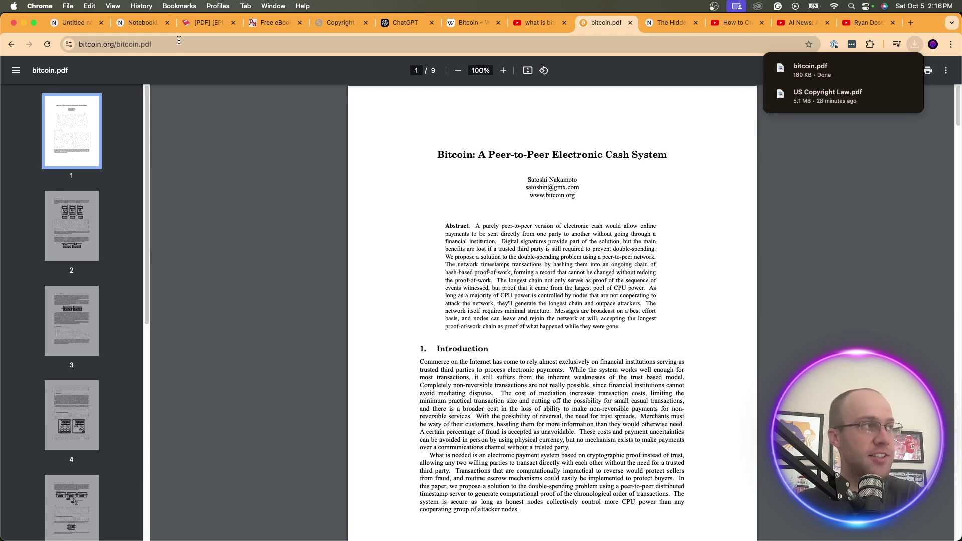
click(71, 22)
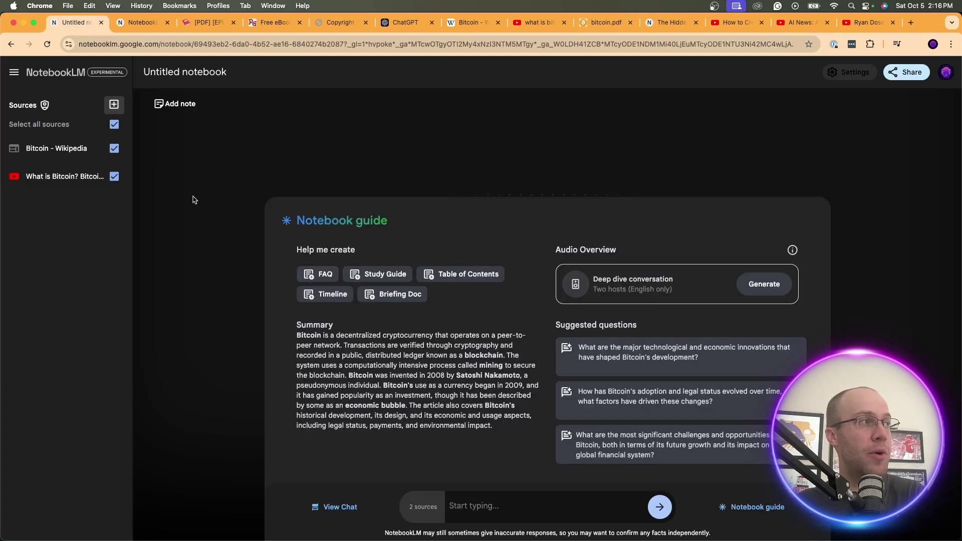
- Upload bitcoin.pdf from the computer as the notebook's third source
click(114, 106)
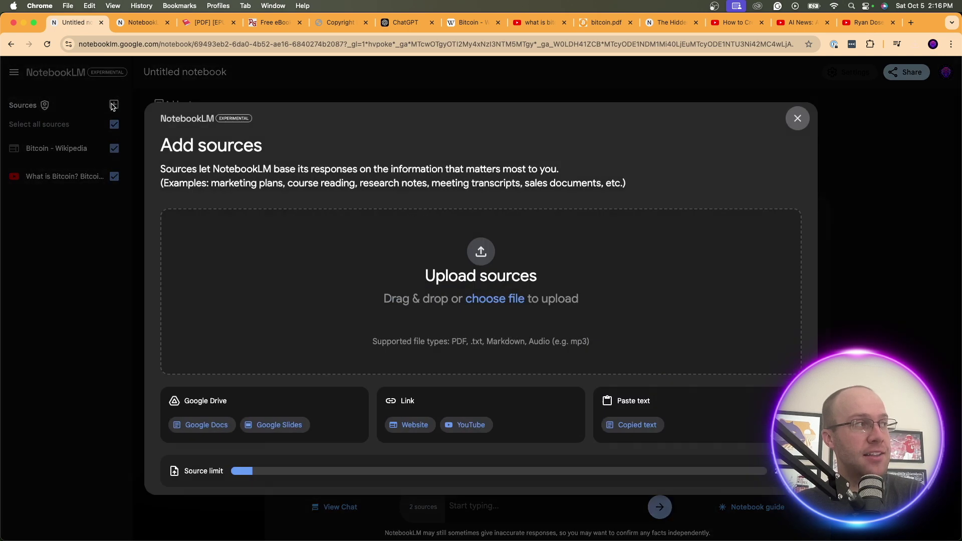
click(494, 300)
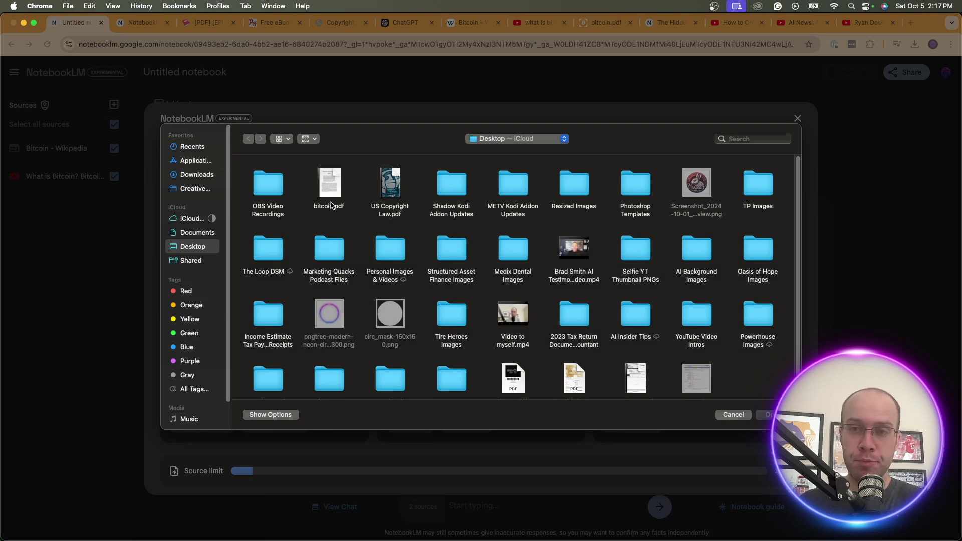
double_click(328, 200)
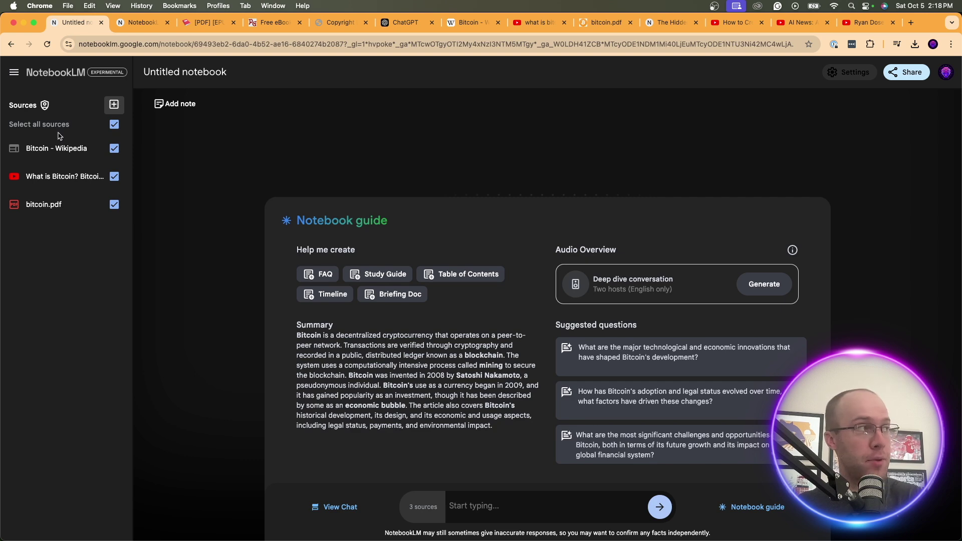
click(114, 104)
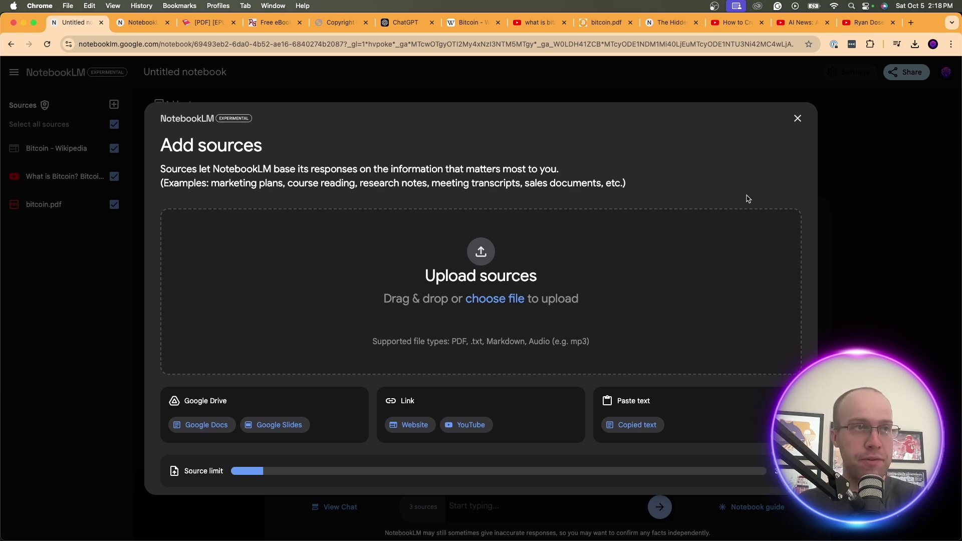
click(798, 118)
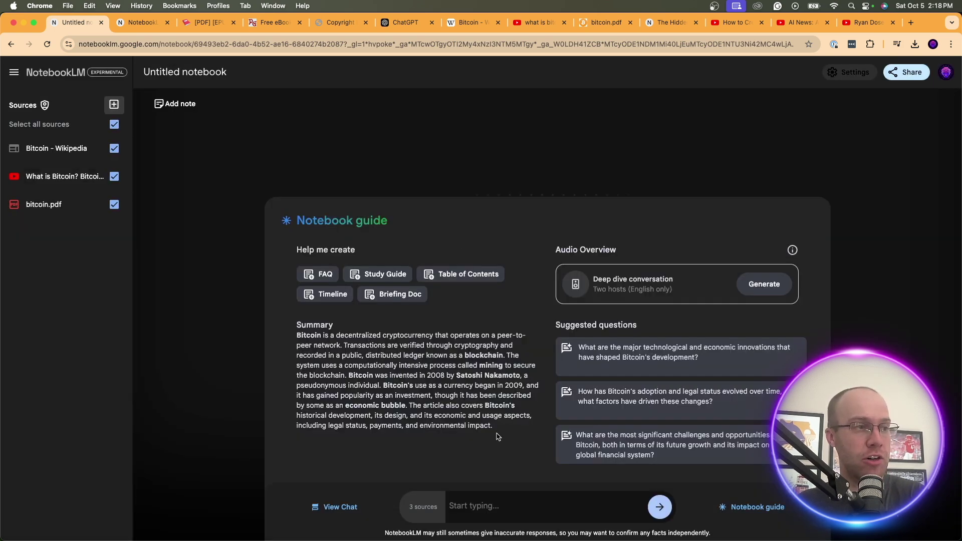
drag(506, 439, 297, 344)
click(310, 305)
- Generate FAQ, study guide and table of contents notes from the sources
click(321, 274)
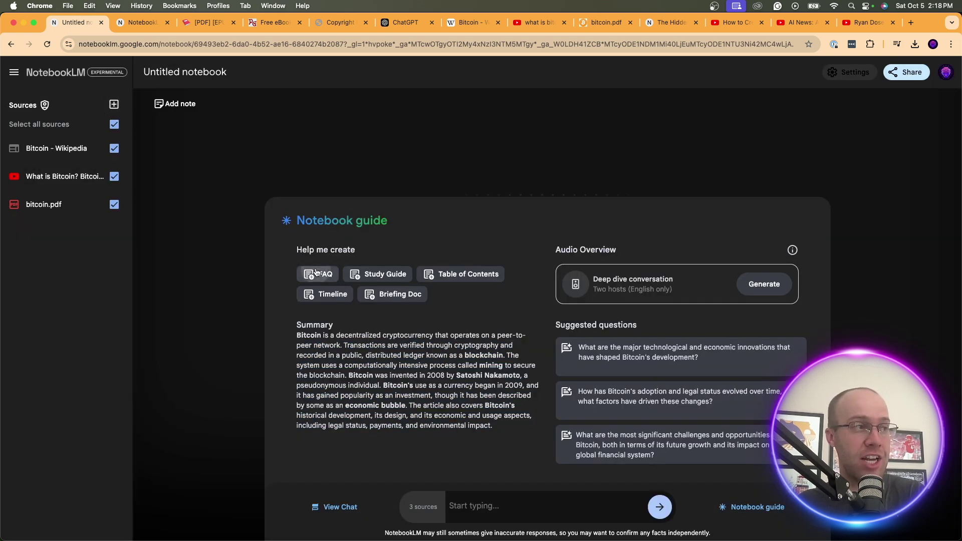
click(766, 515)
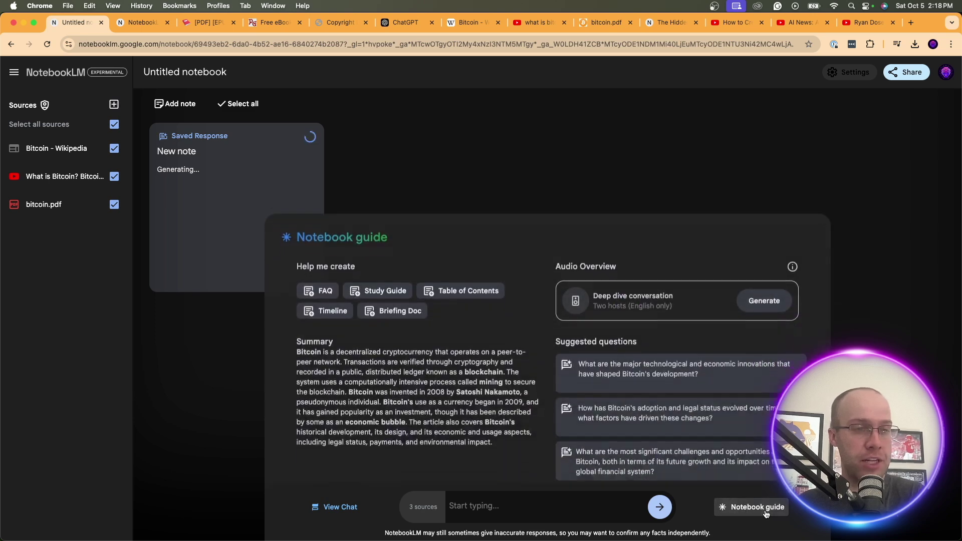
click(384, 274)
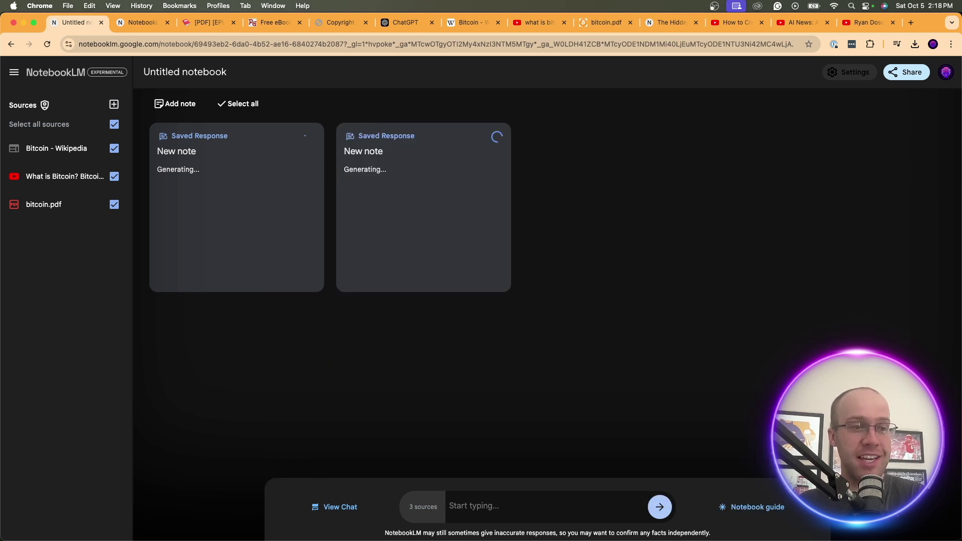
click(752, 507)
click(469, 274)
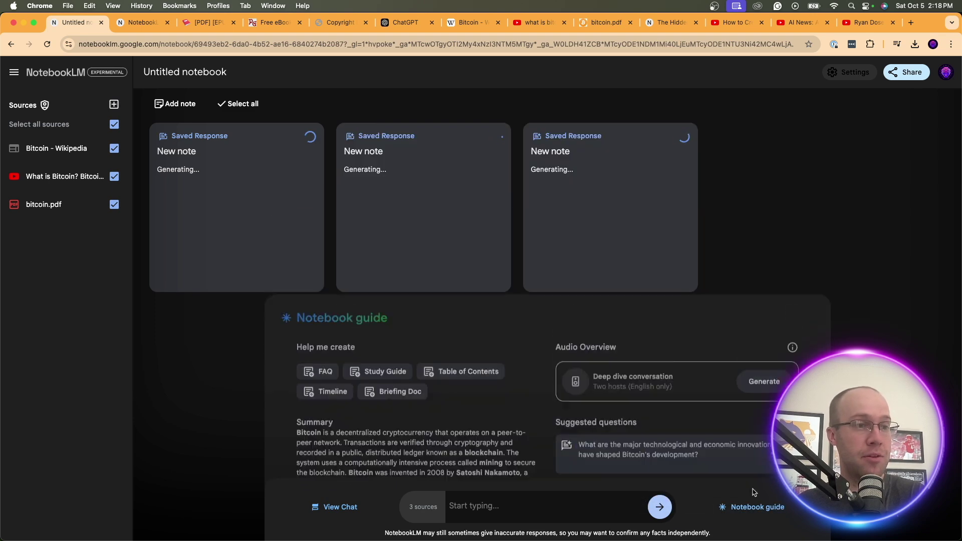
click(753, 508)
- Generate timeline and briefing document notes and start the two-host Audio Overview
click(322, 294)
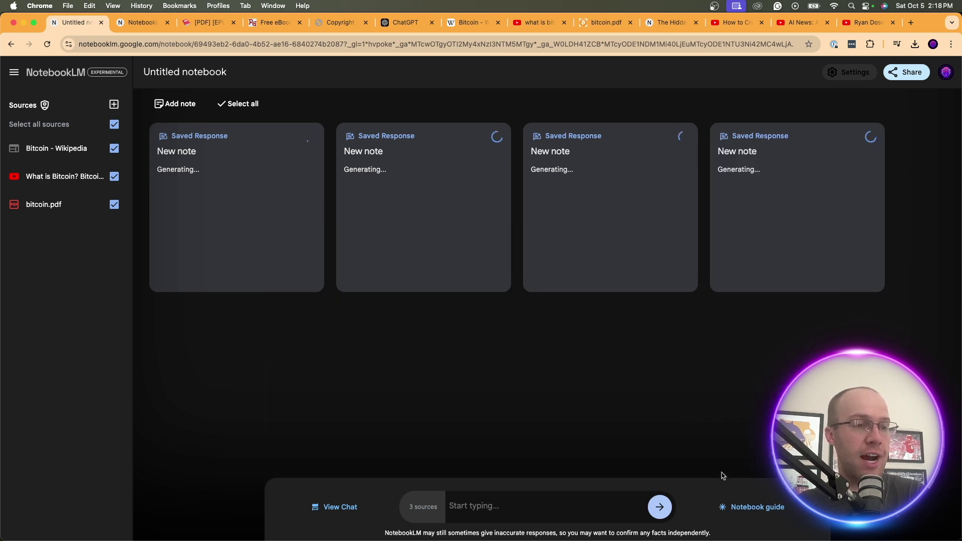
click(753, 507)
click(393, 294)
click(780, 506)
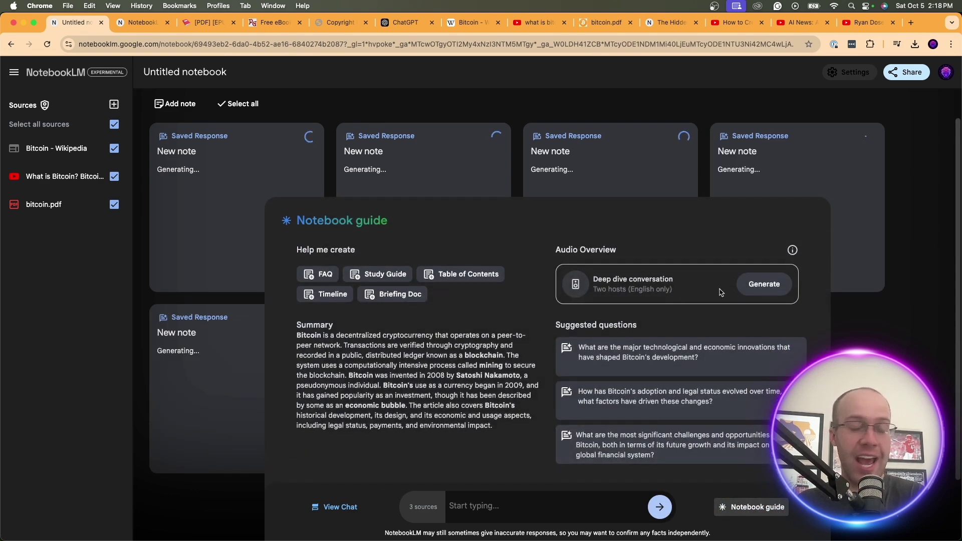
click(763, 284)
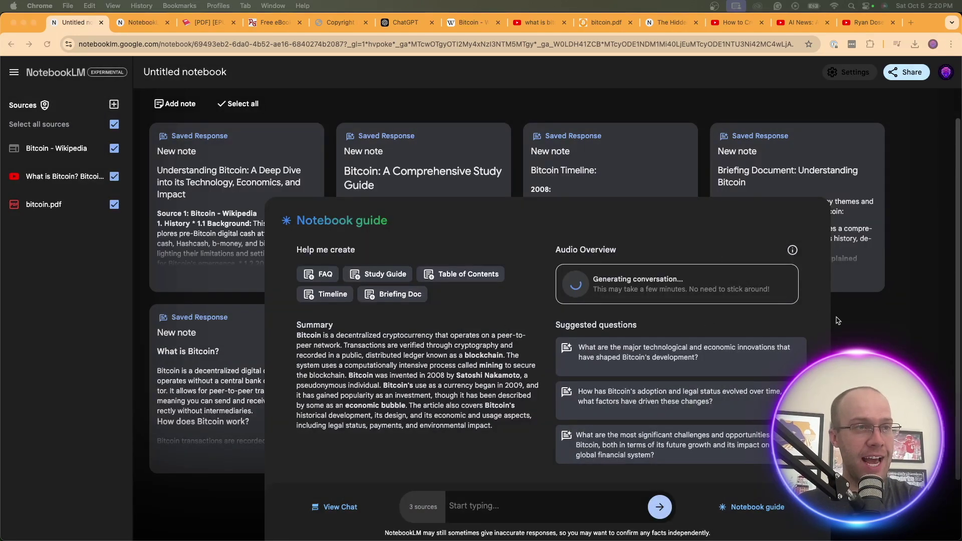
click(757, 507)
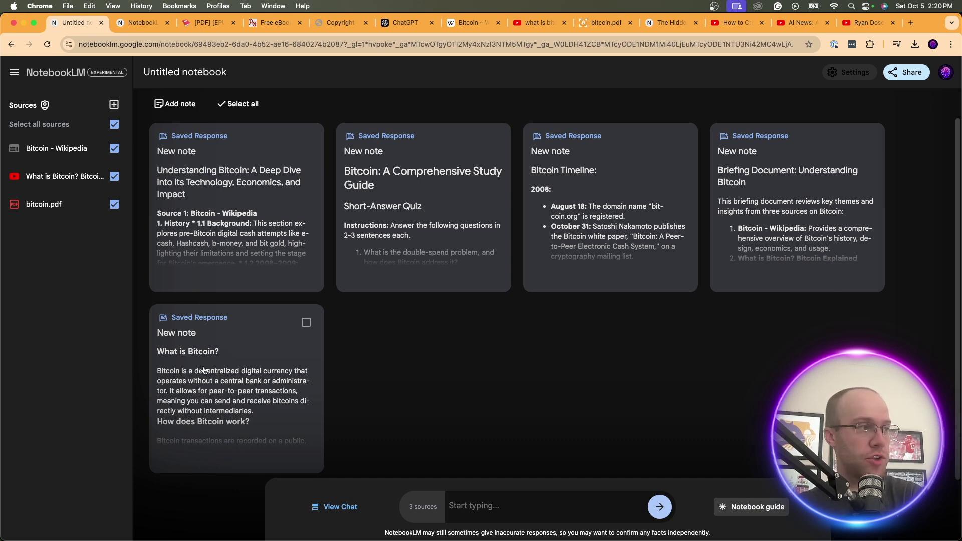
click(228, 373)
scroll(414, 276, down, 10)
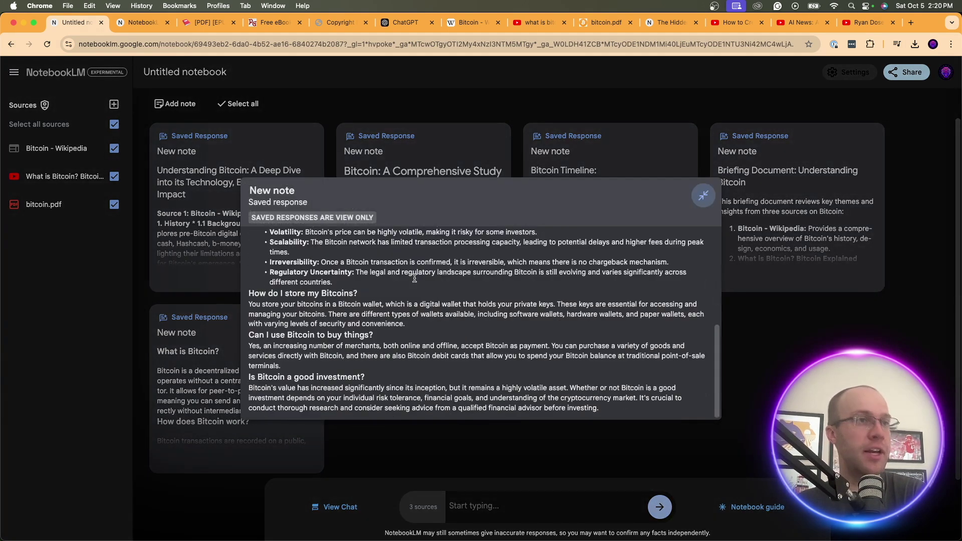
scroll(430, 330, up, 10)
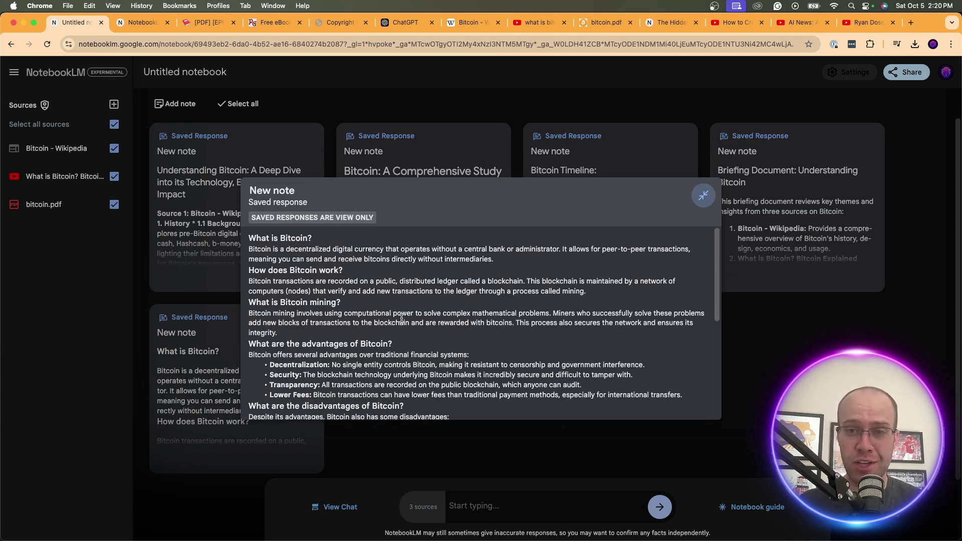
drag(314, 241, 250, 239)
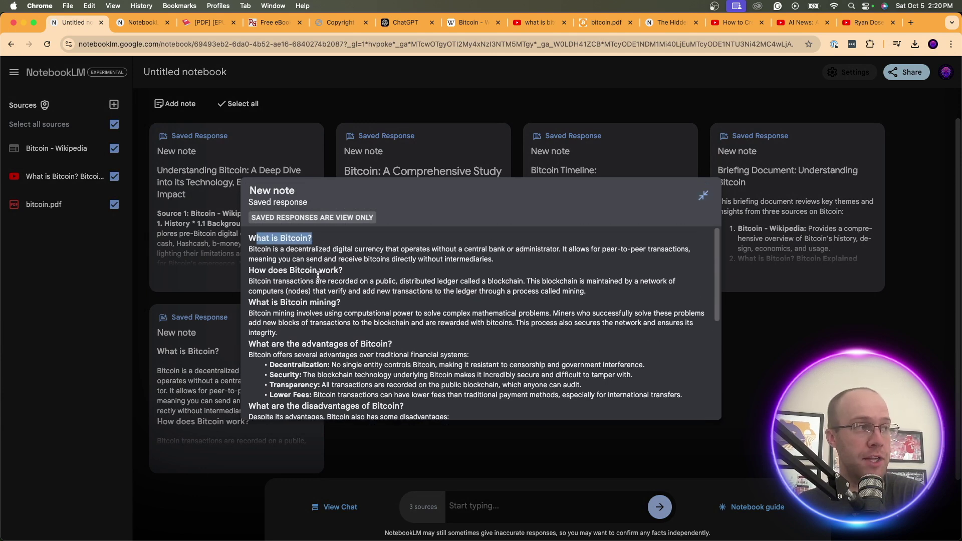
click(331, 273)
drag(341, 302, 249, 303)
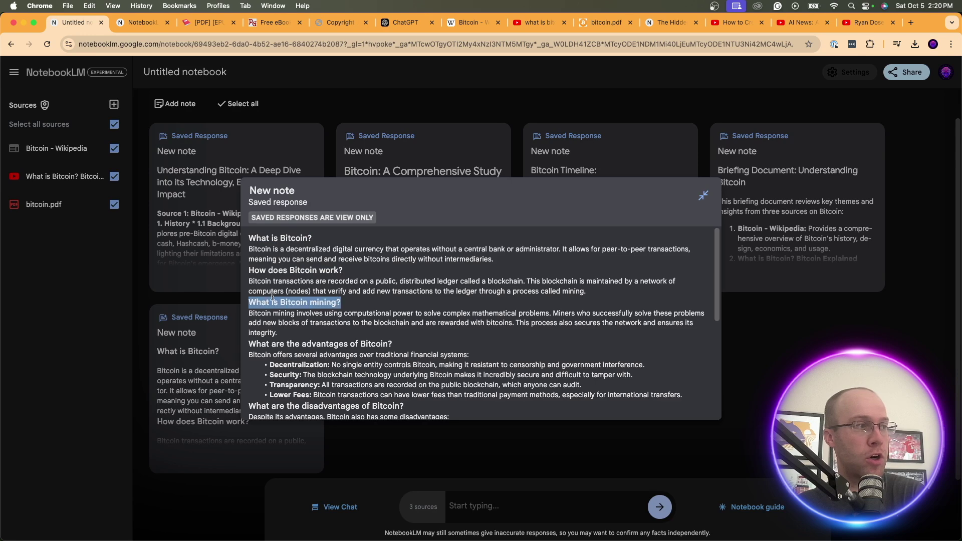
click(346, 301)
scroll(361, 308, down, 5)
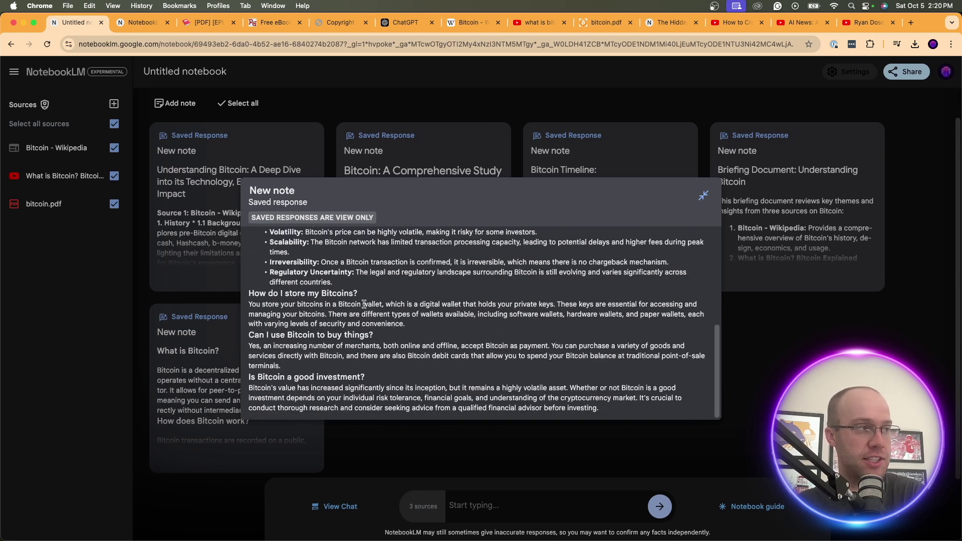
drag(358, 295, 273, 295)
click(295, 300)
drag(381, 337, 276, 336)
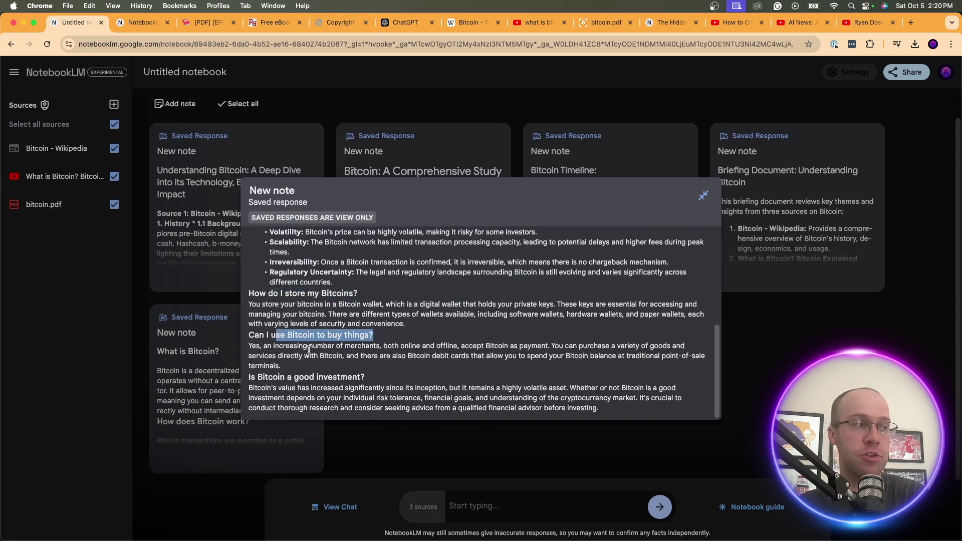
drag(362, 377, 277, 377)
click(357, 373)
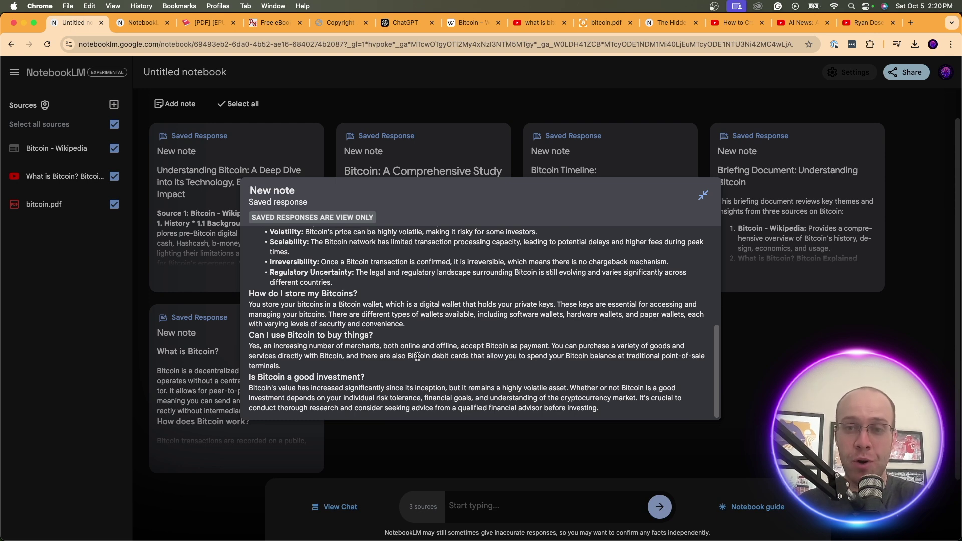
scroll(418, 357, up, 10)
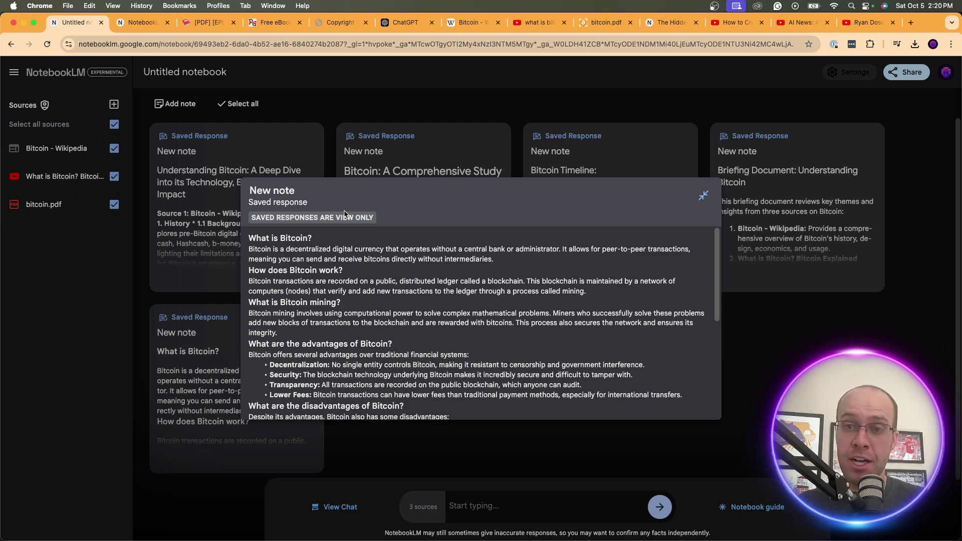
click(766, 363)
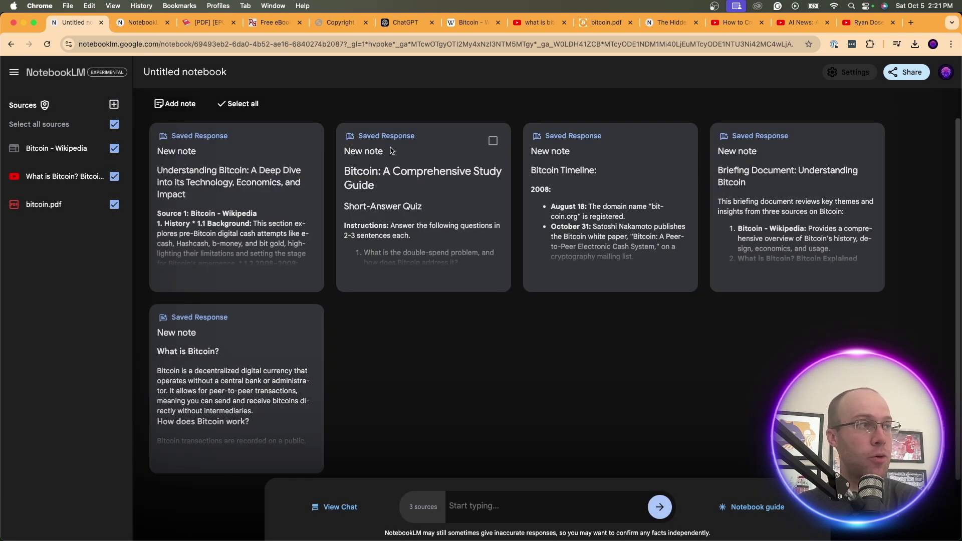
click(389, 200)
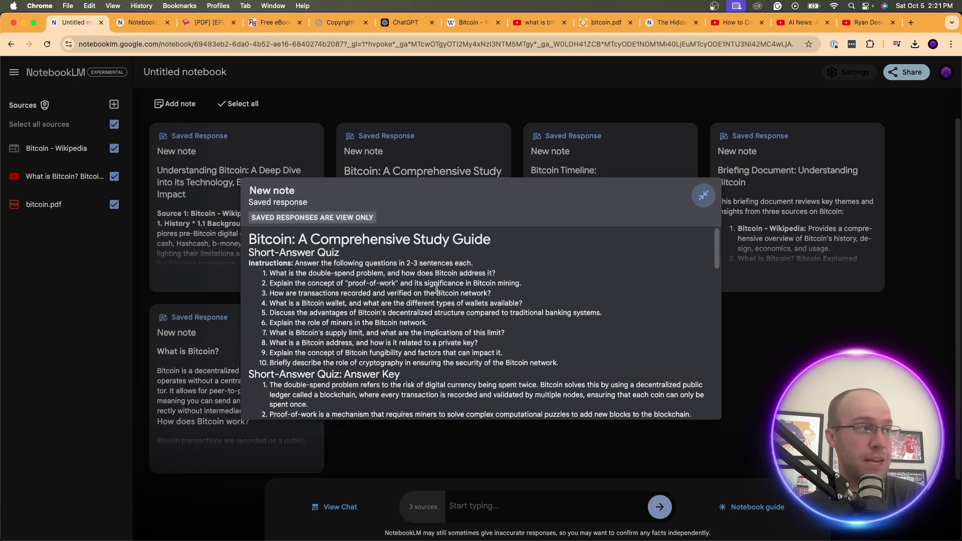
scroll(436, 289, down, 10)
scroll(437, 289, up, 10)
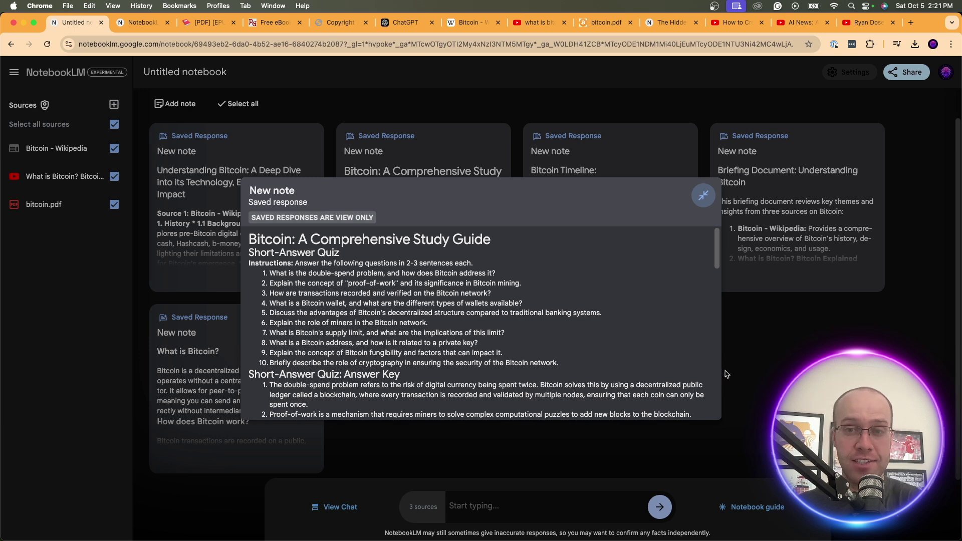
click(734, 311)
click(604, 224)
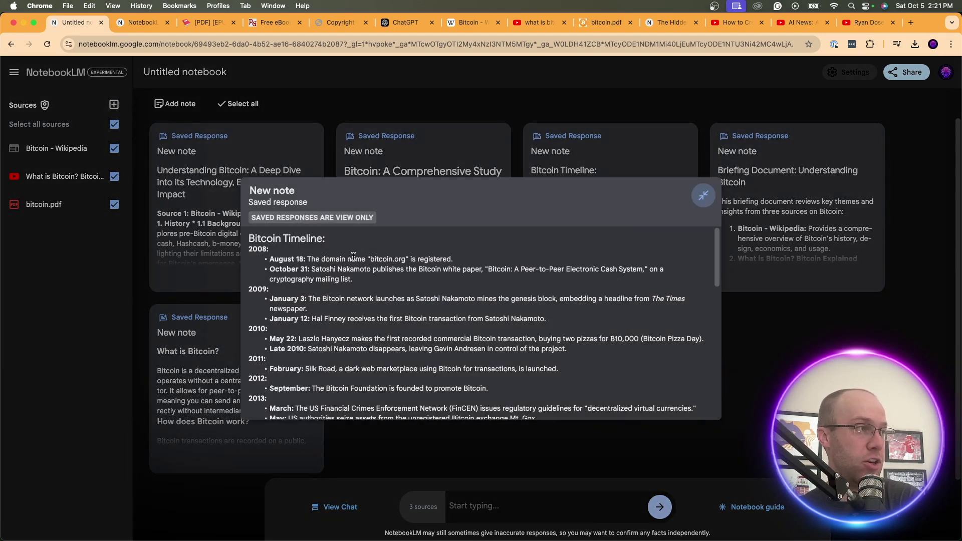
scroll(366, 266, down, 3)
scroll(383, 265, up, 3)
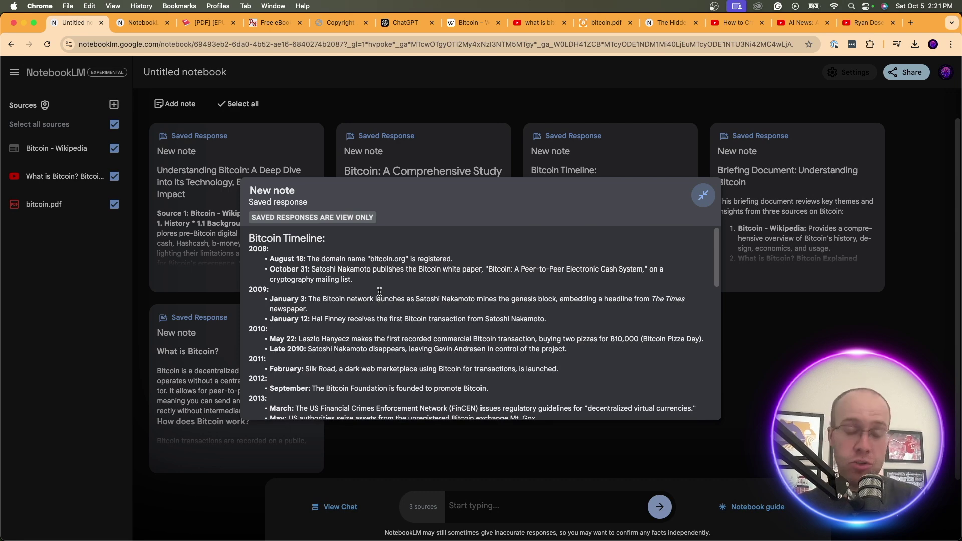
scroll(380, 291, down, 10)
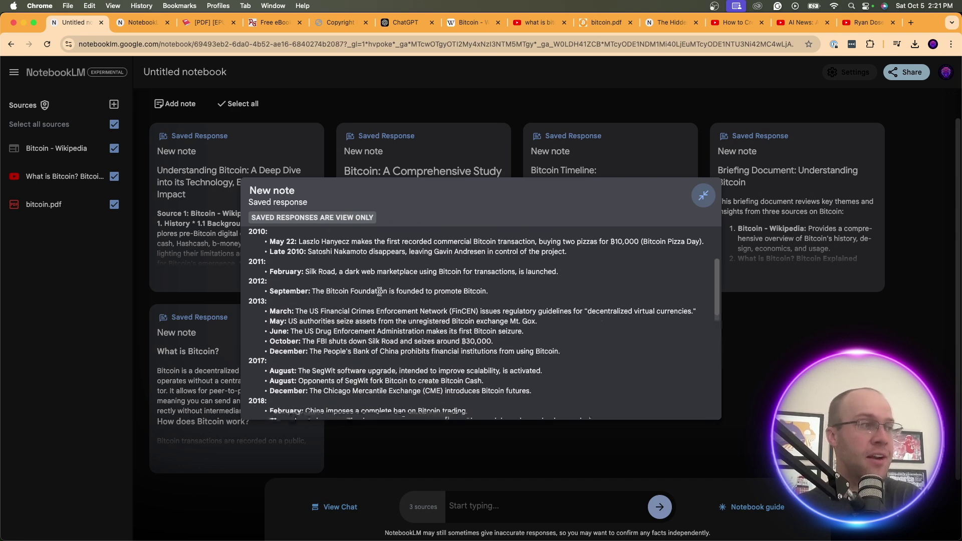
click(704, 195)
click(775, 184)
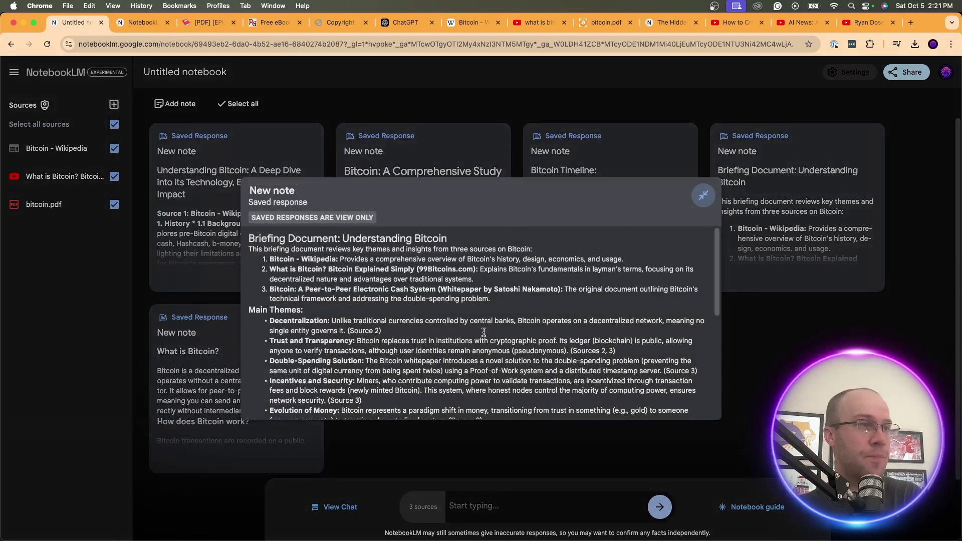
click(862, 320)
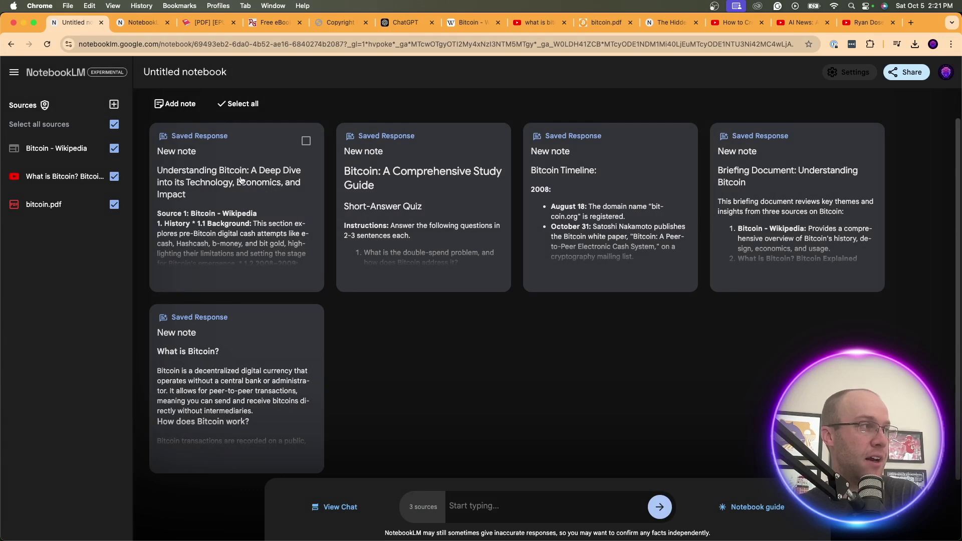
- Play the 7:10 audio overview, jump to its middle, then pause it
click(782, 507)
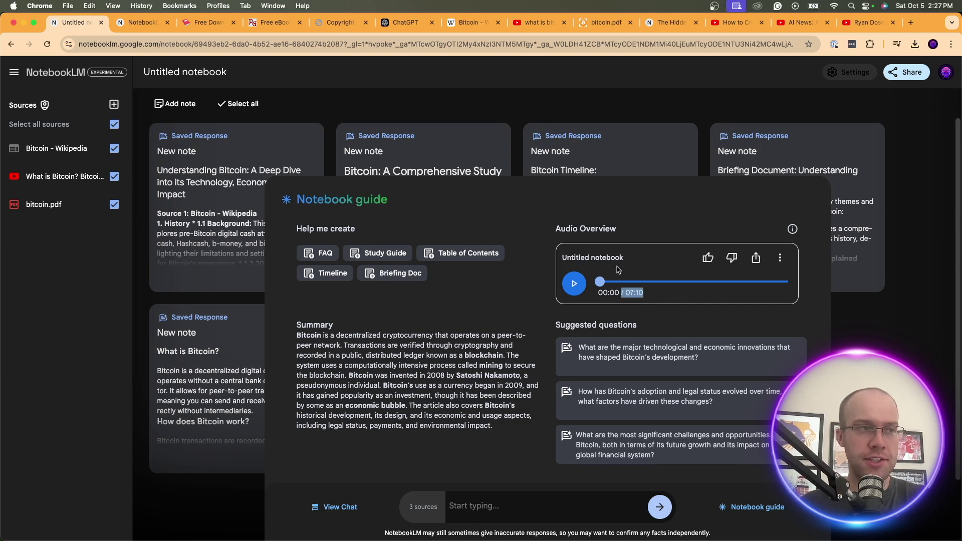
drag(651, 300, 650, 296)
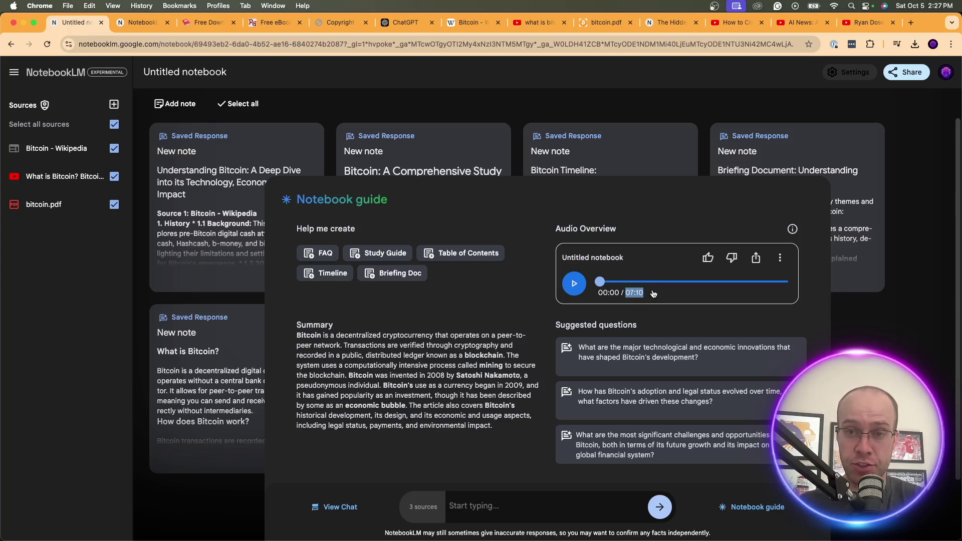
click(574, 283)
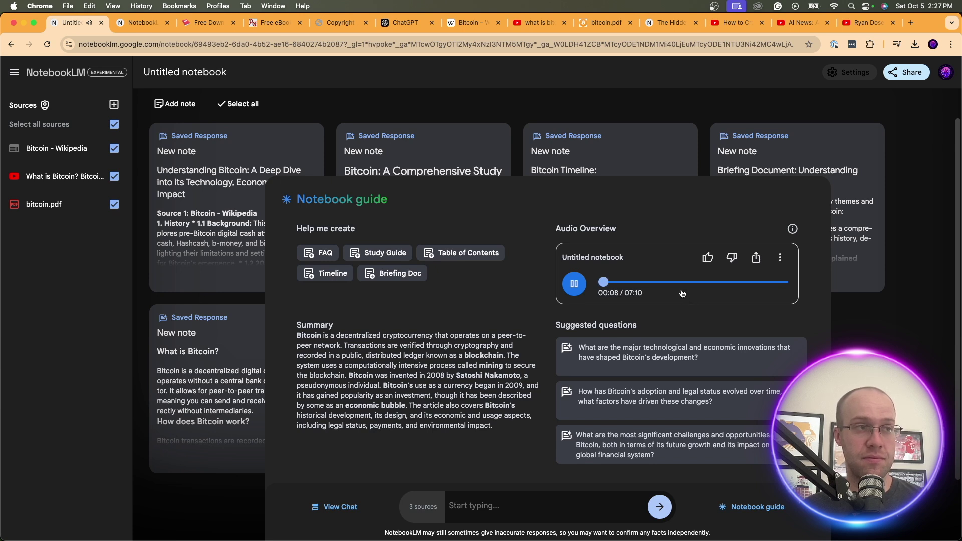
click(665, 282)
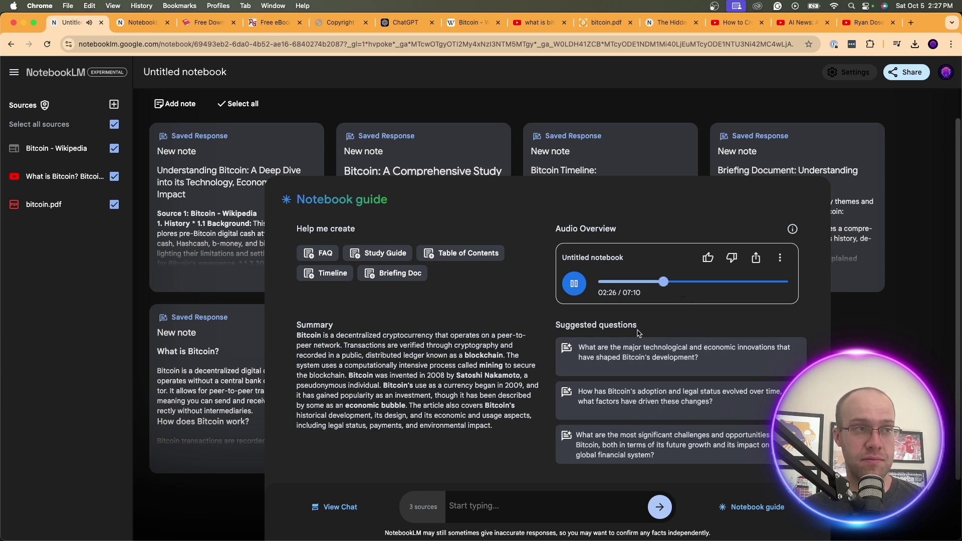
click(573, 284)
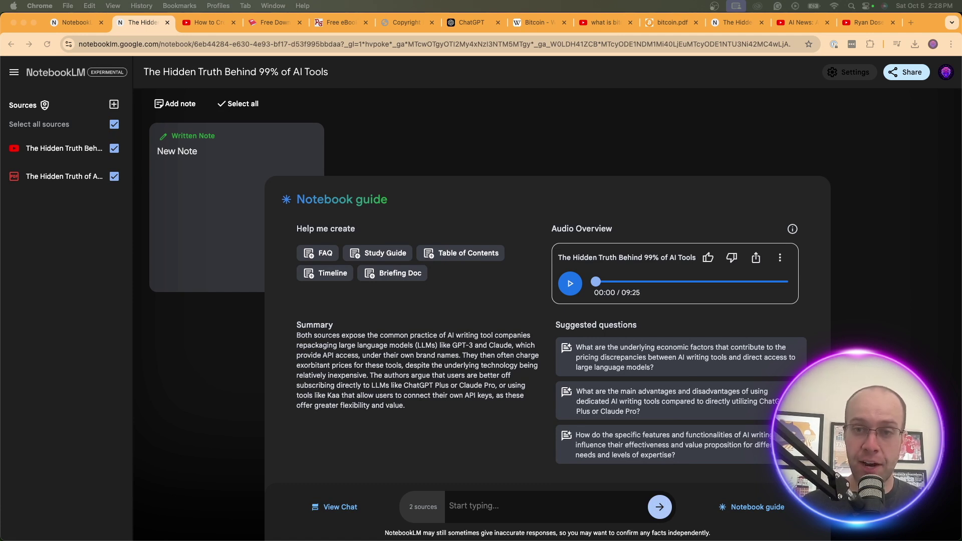
click(218, 22)
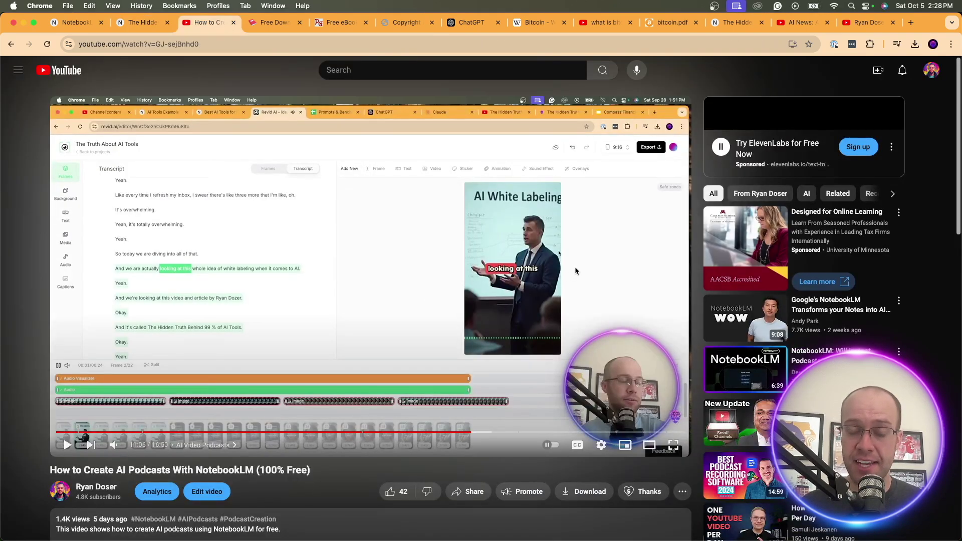
- Return to the NotebookLM notebook 'The Hidden Truth Behind 99% of AI Tools' with its 09:25 audio overview
click(141, 26)
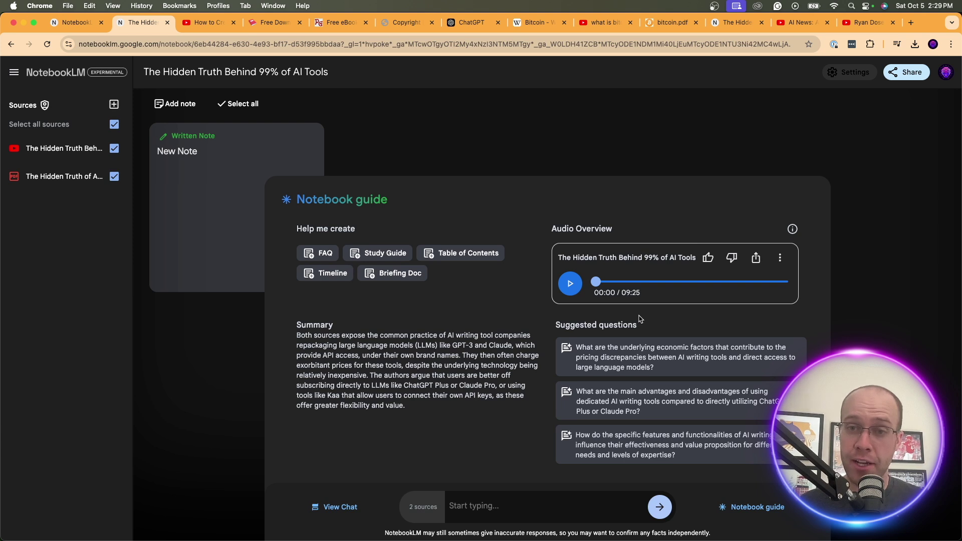
- Review the audio overview's playback-speed and download options, then go back to the YouTube podcast tutorial
click(782, 258)
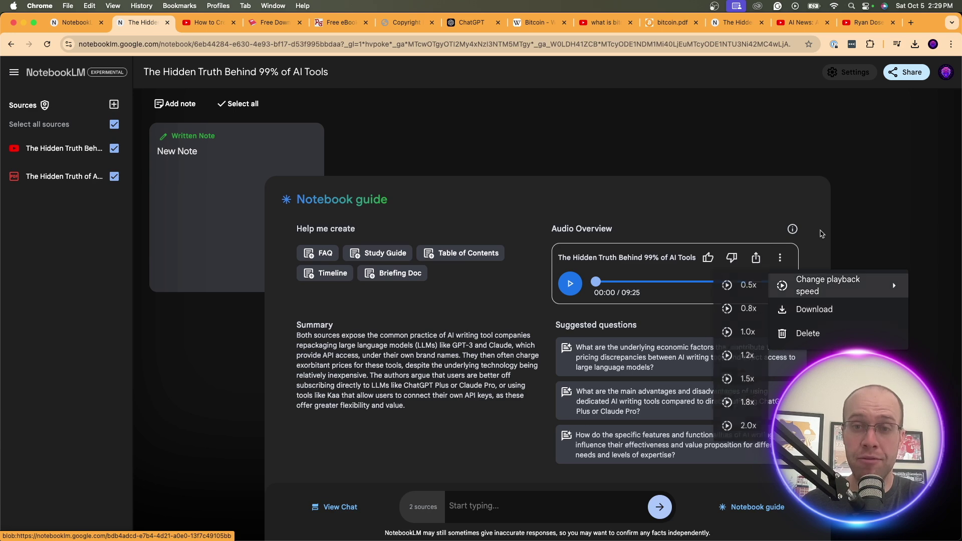
click(207, 23)
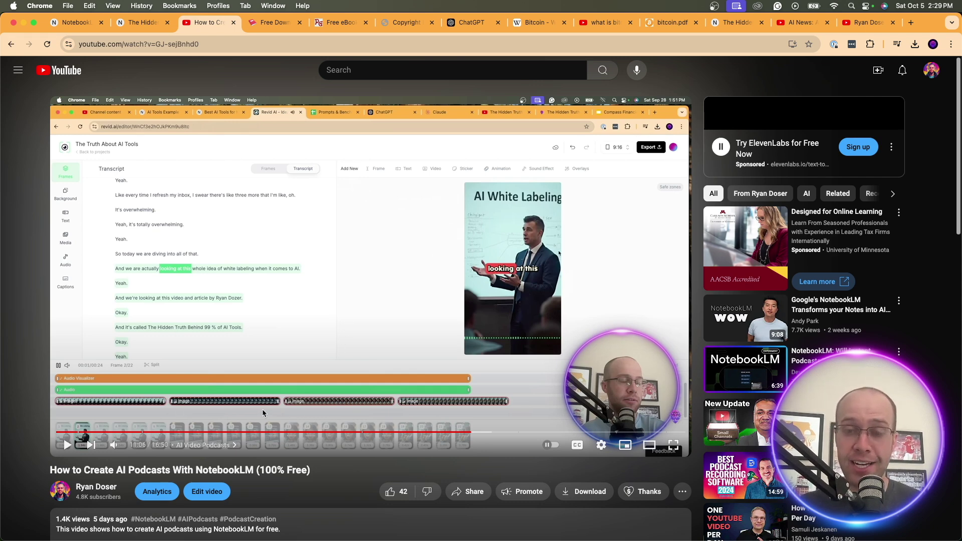
- Play the tutorial video on to 11:18 and pause it, briefly highlighting the video title
click(68, 448)
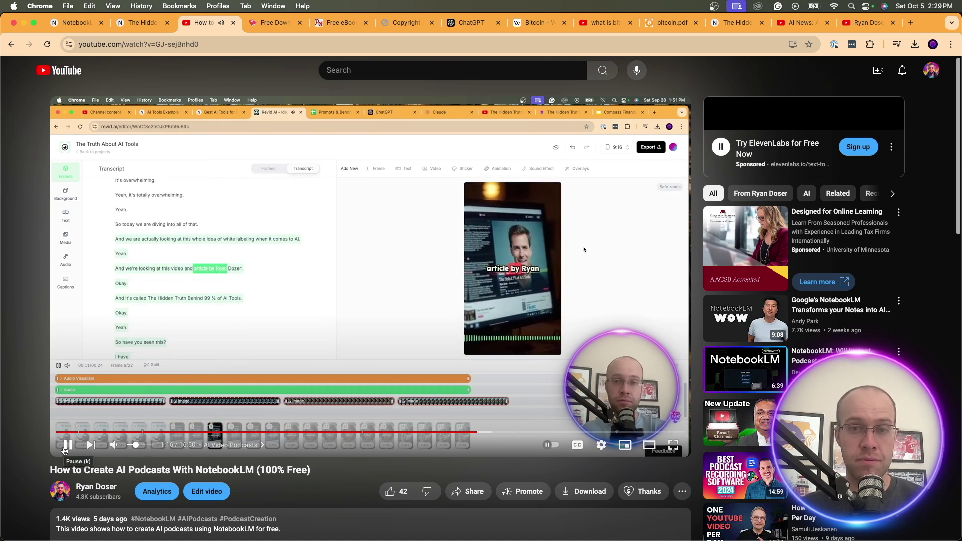
click(65, 449)
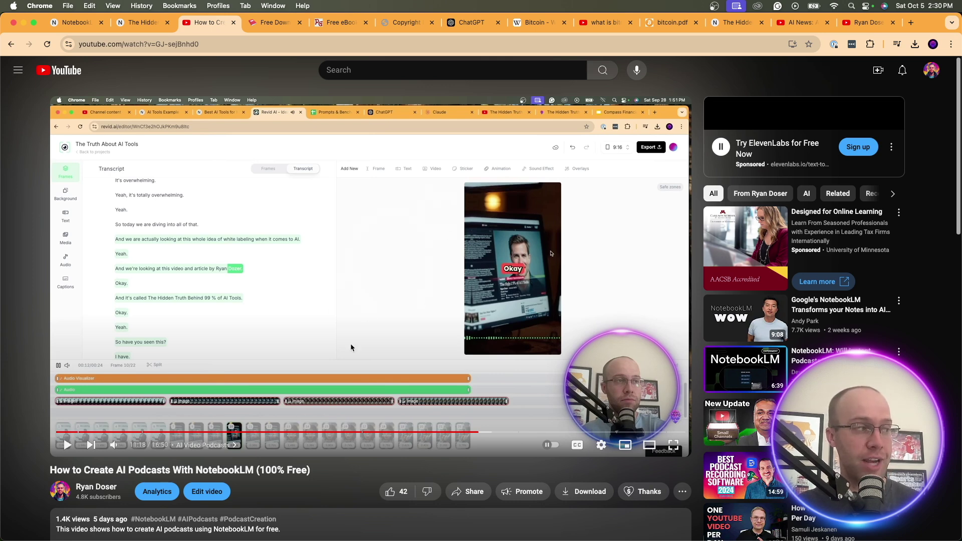
drag(49, 474, 333, 476)
click(333, 476)
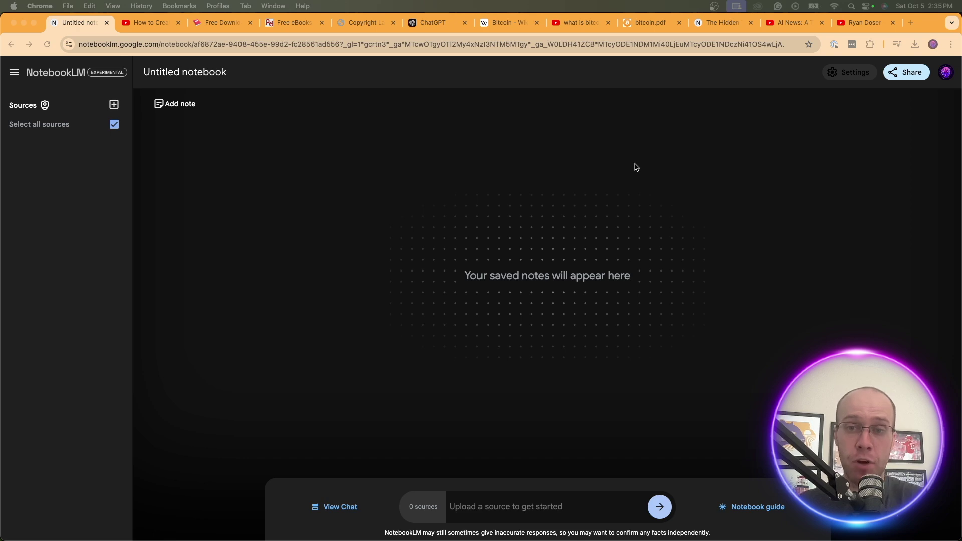
click(218, 23)
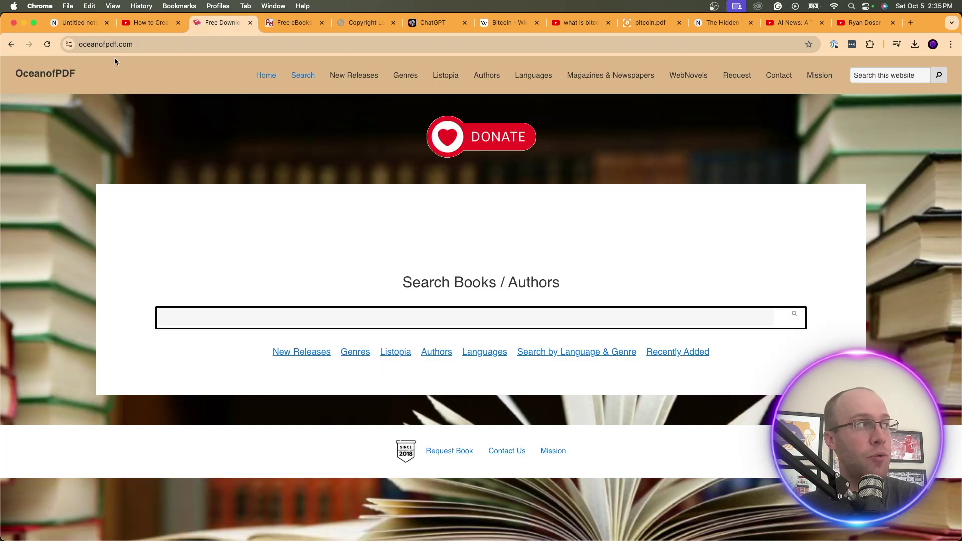
click(273, 24)
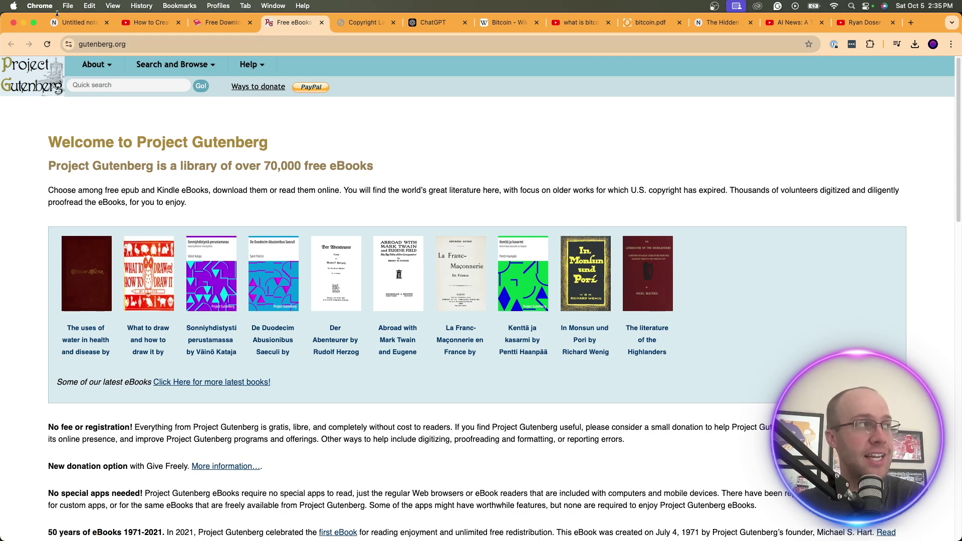
click(71, 22)
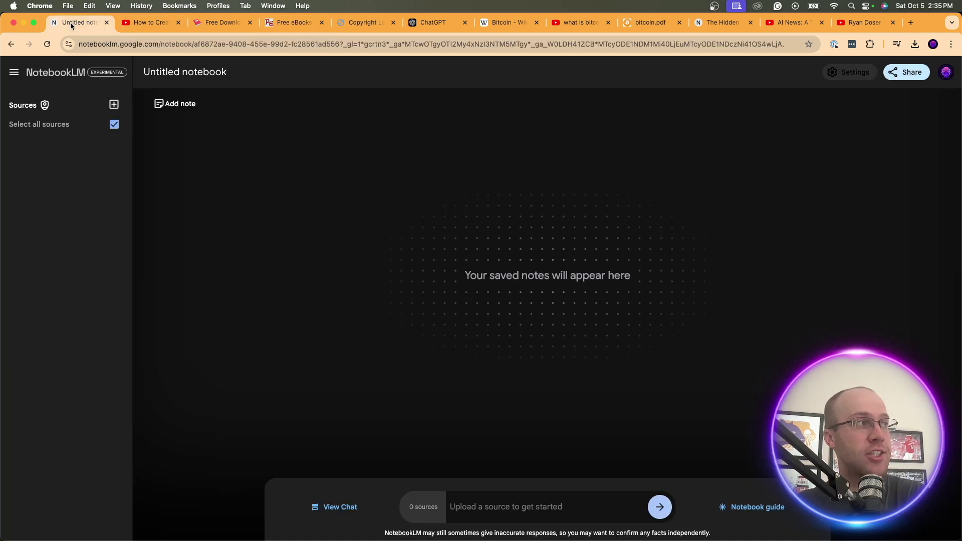
- Upload The 4-Hour Workweek PDF as the Untitled notebook's only source
click(113, 106)
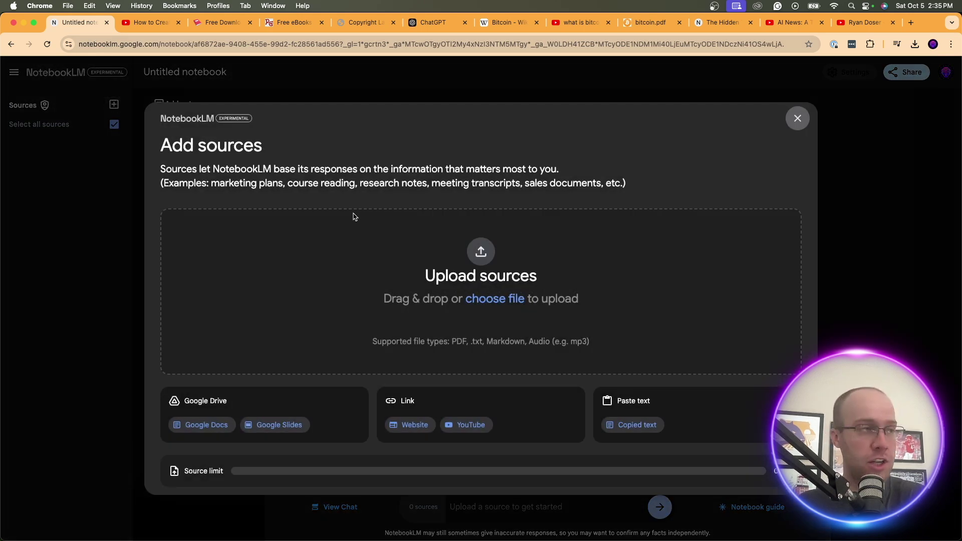
click(514, 300)
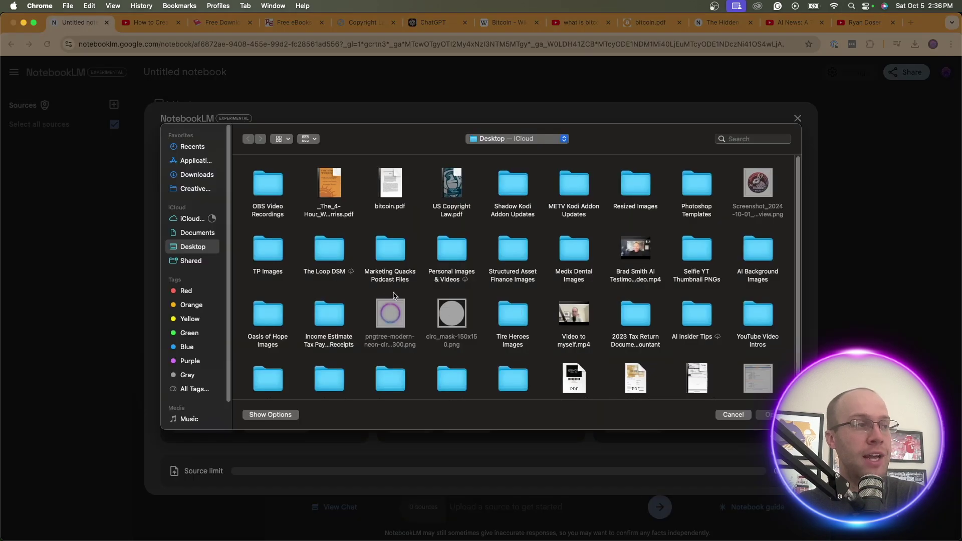
double_click(331, 213)
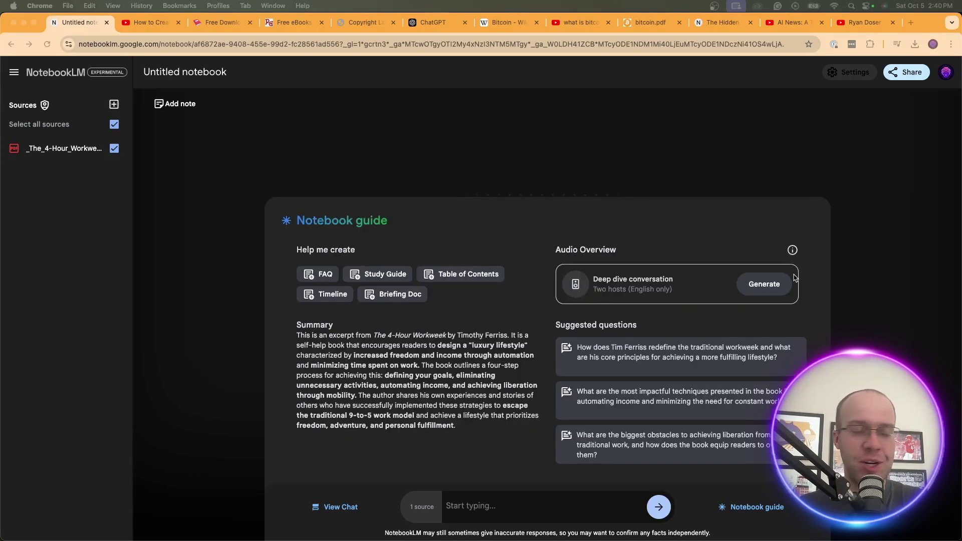
- Skim the 4-Hour Workweek summary and generate a Briefing Doc note from the book
click(499, 312)
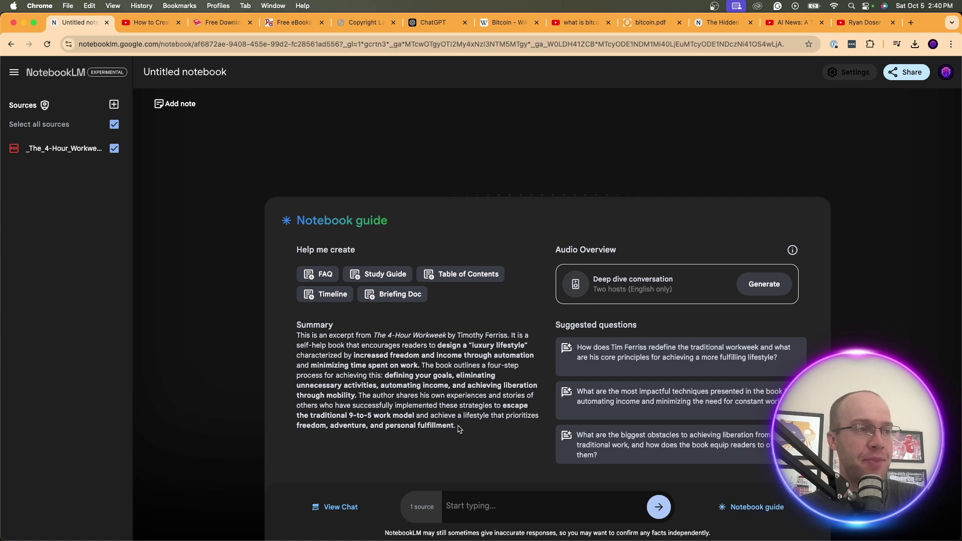
drag(457, 426, 300, 335)
click(299, 335)
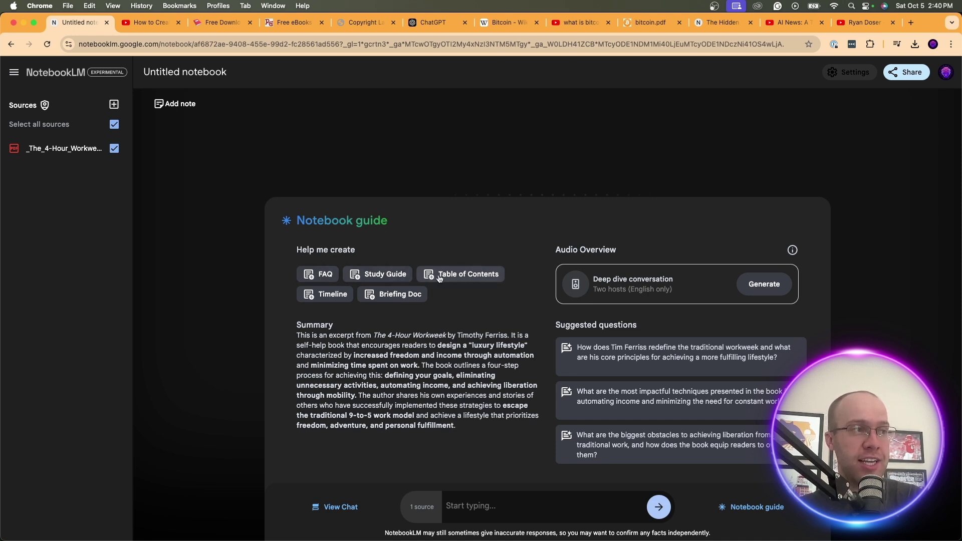
click(392, 295)
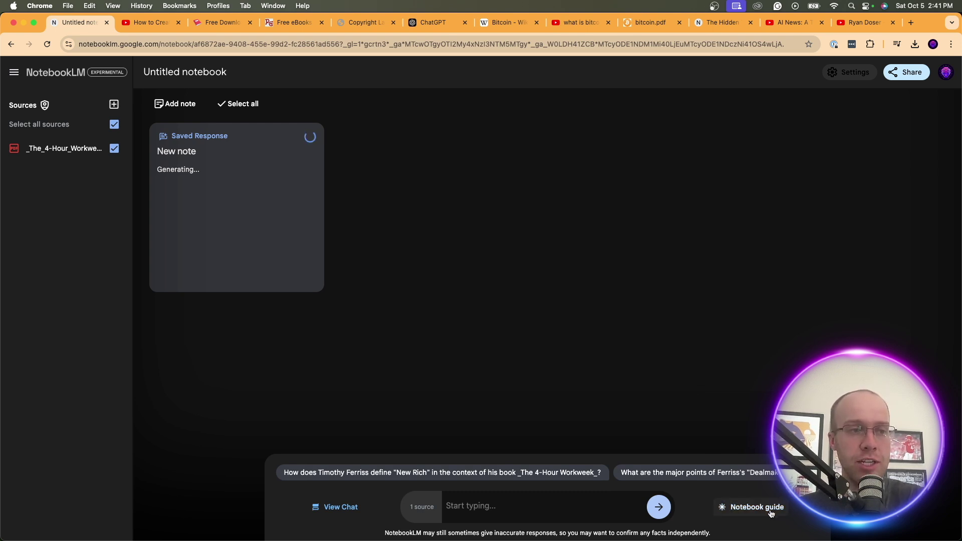
- Reopen the Notebook guide and put the cursor in the chat question box
click(741, 515)
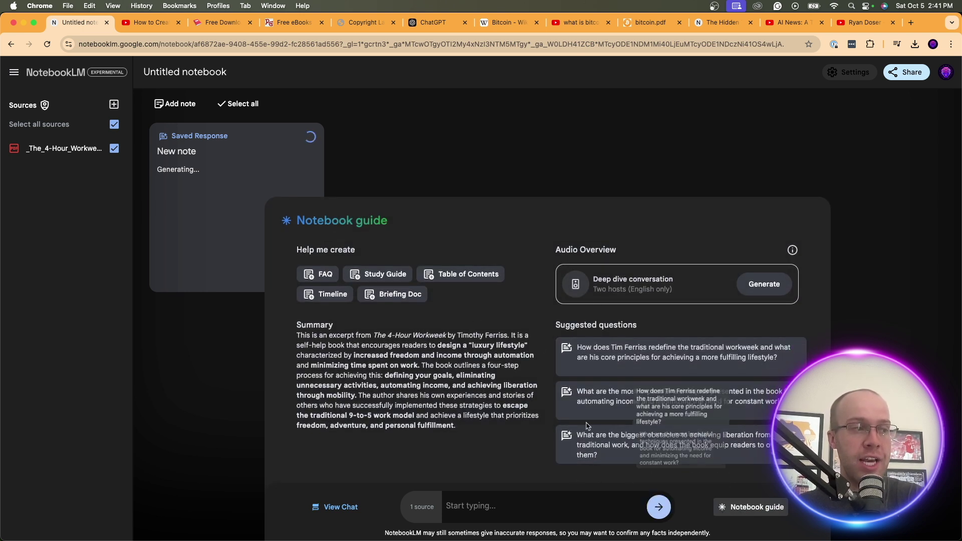
click(504, 500)
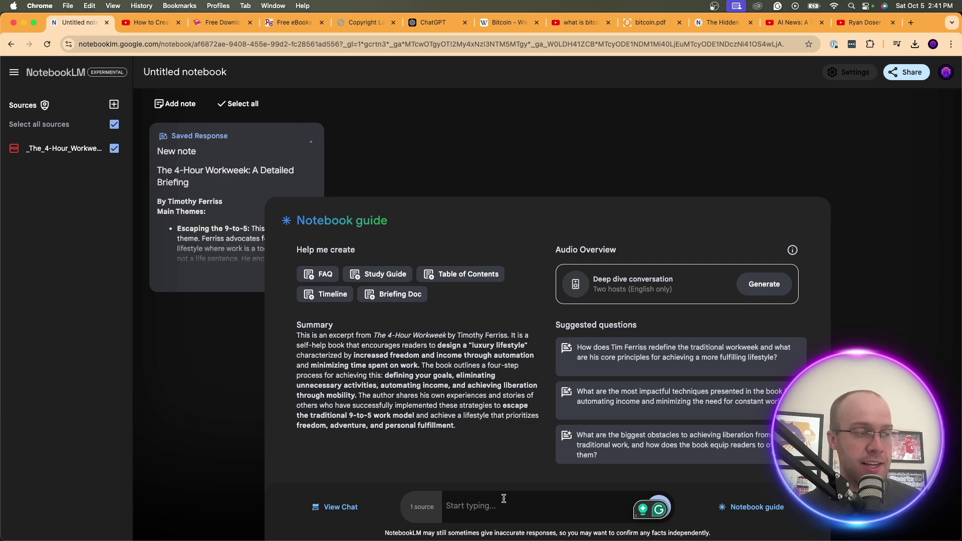
- Ask the chat 'What are some notable quotes from this book?'
text(What are some not)
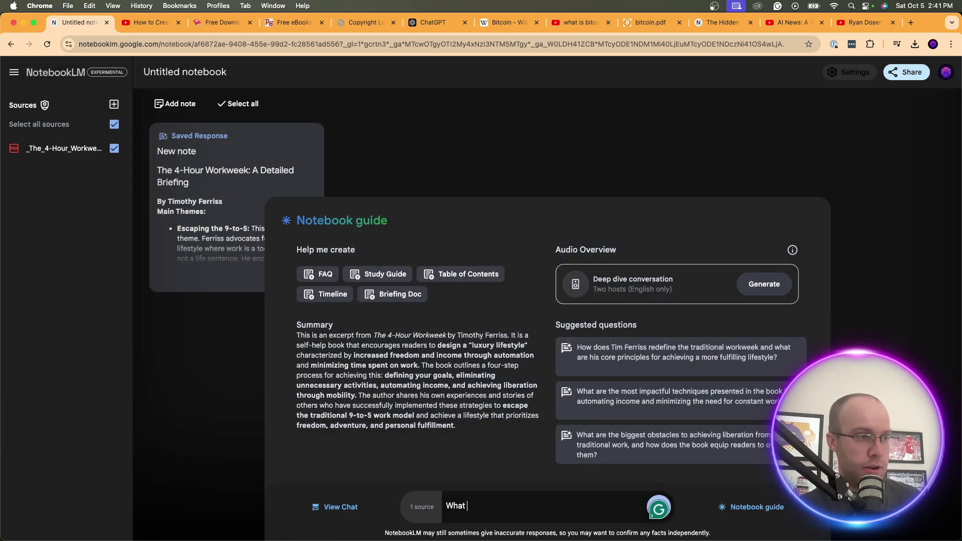
text(quotes from this book)
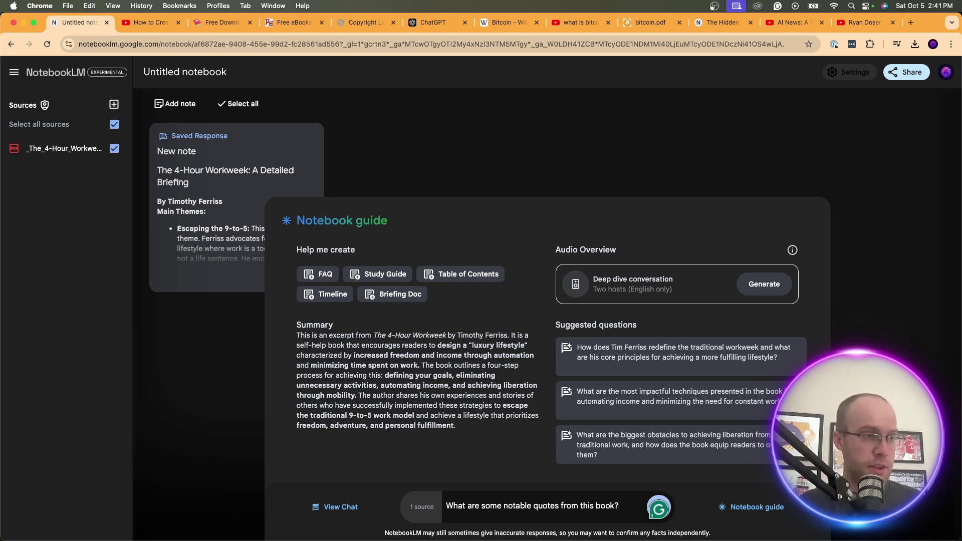
text(?)
key(Return)
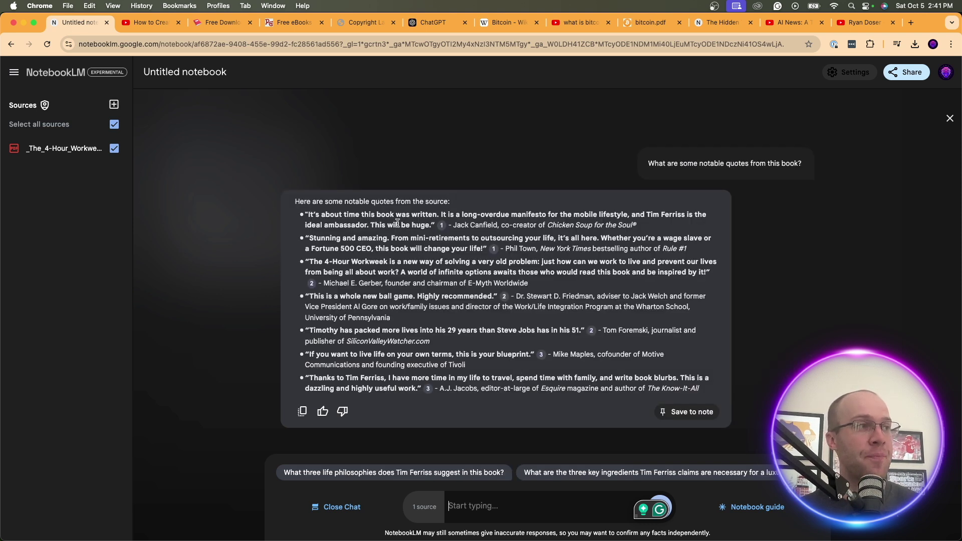
- Save the notable-quotes answer from The 4-Hour Workweek as a note
mouse_move(328, 201)
mouse_down()
mouse_move(407, 202)
mouse_move(328, 209)
mouse_up()
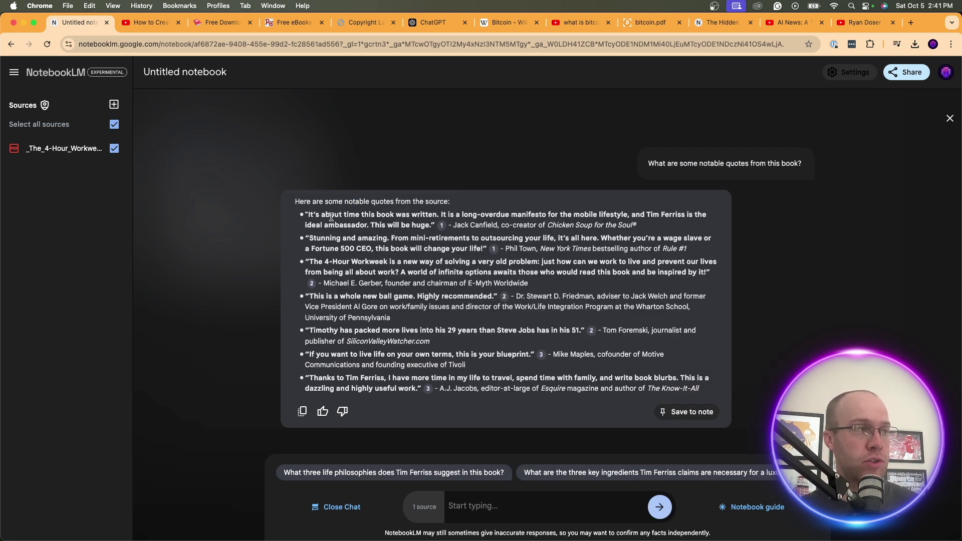
mouse_move(632, 226)
mouse_down()
mouse_move(521, 228)
mouse_move(641, 233)
mouse_up()
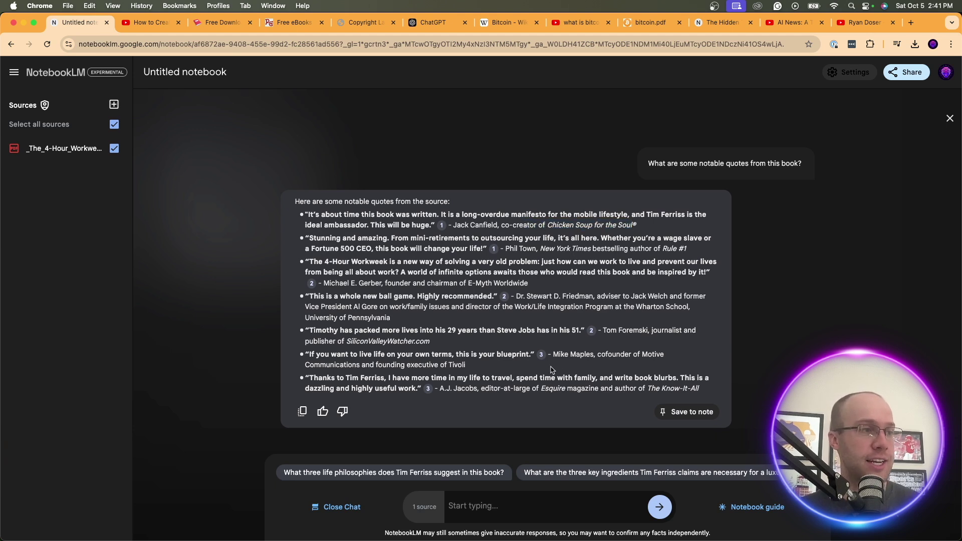
click(700, 416)
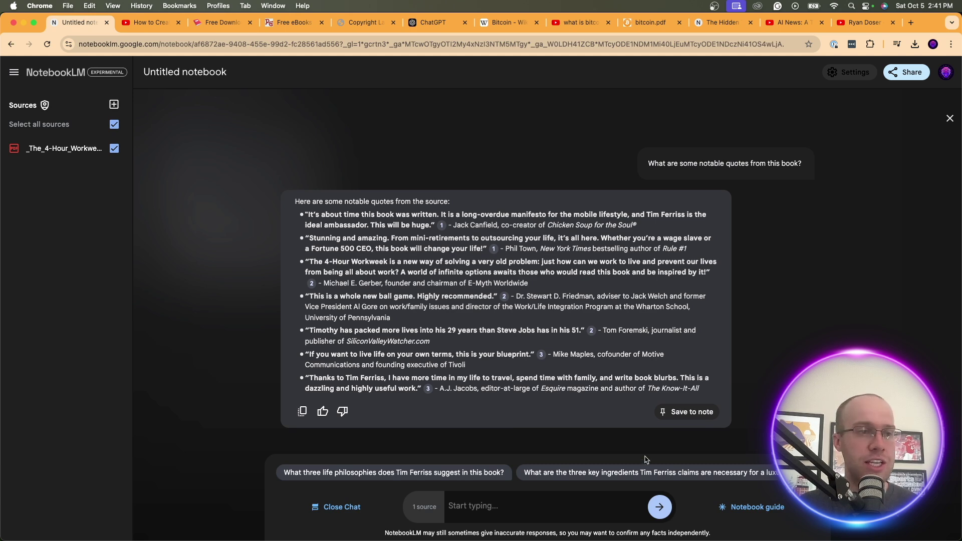
click(745, 506)
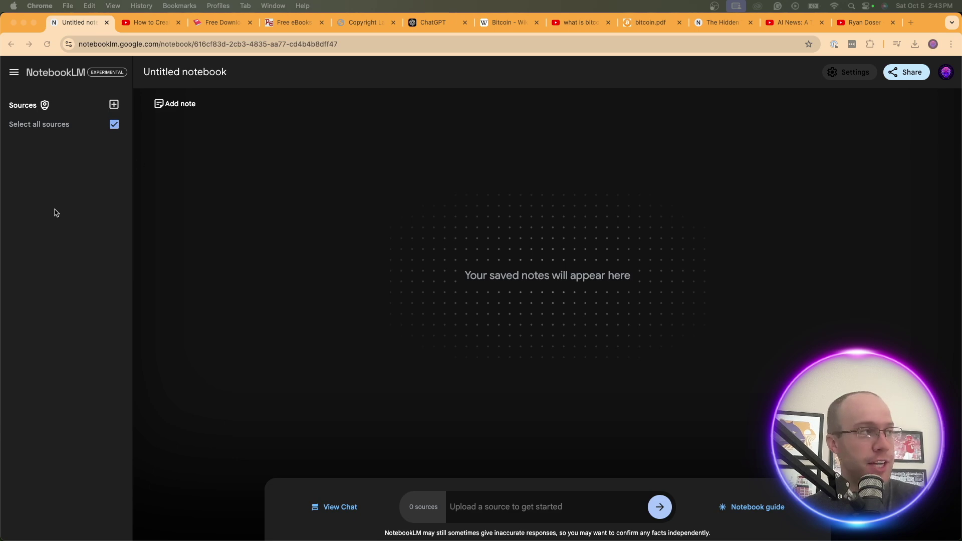
- Upload US Copyright Law.pdf as the new notebook's only source
click(114, 104)
click(116, 104)
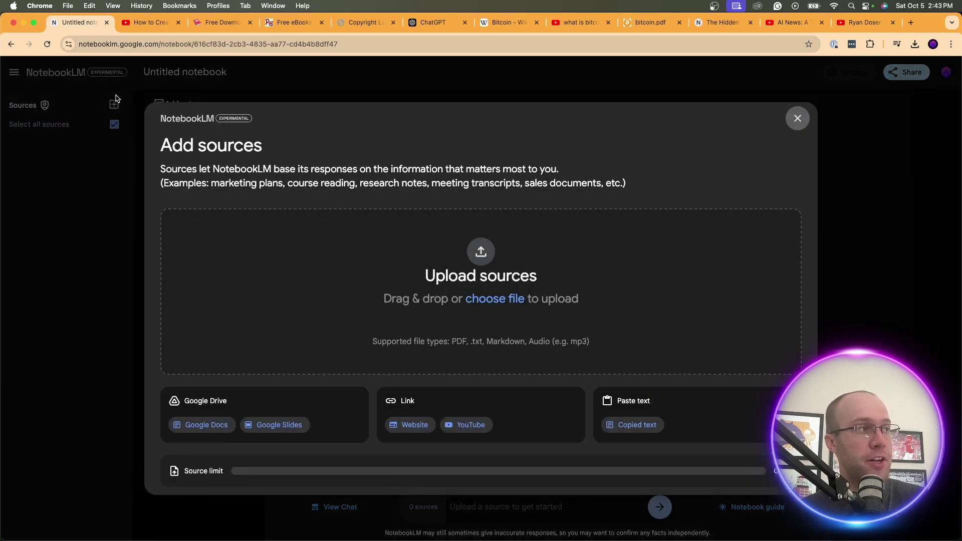
click(481, 301)
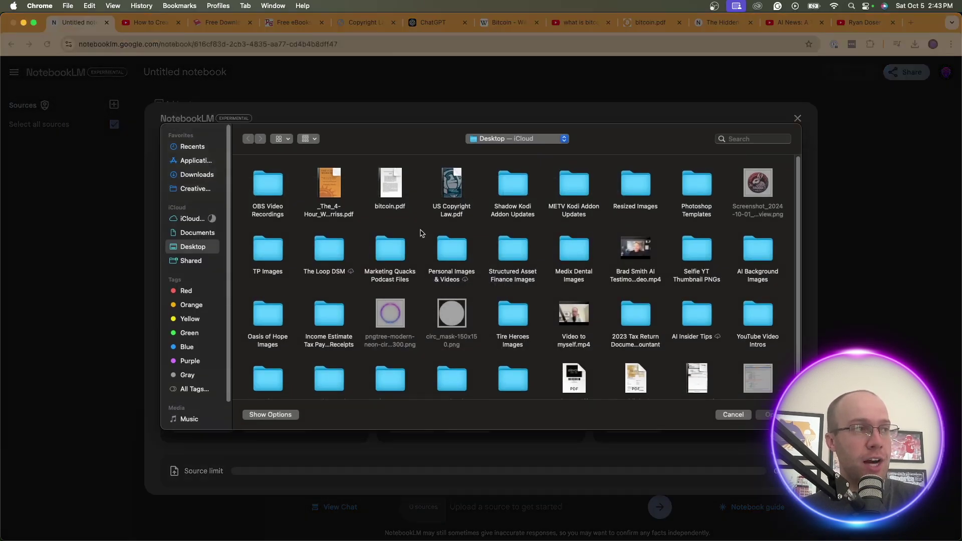
double_click(454, 214)
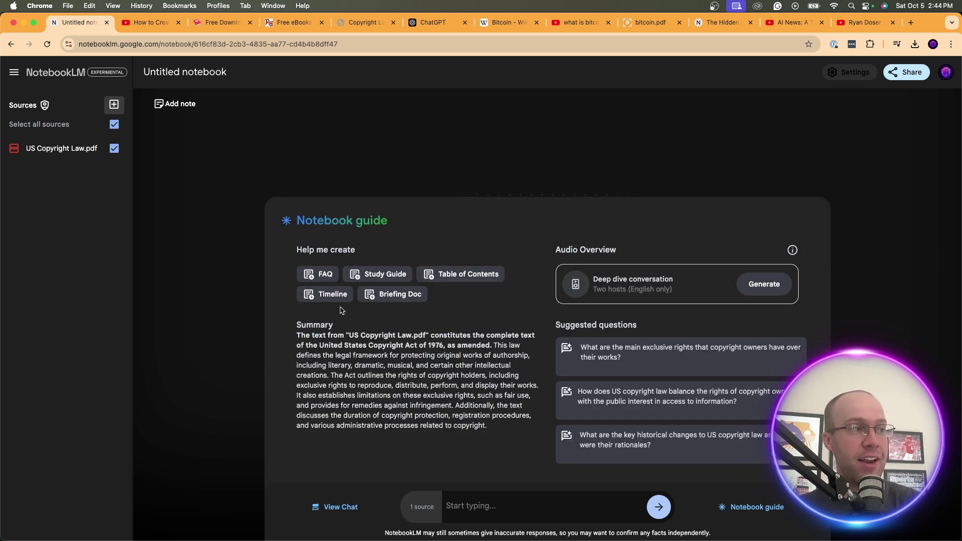
- Read the copyright summary, highlighting its opening sentence and the legal-framework phrase
drag(505, 431, 431, 346)
click(434, 345)
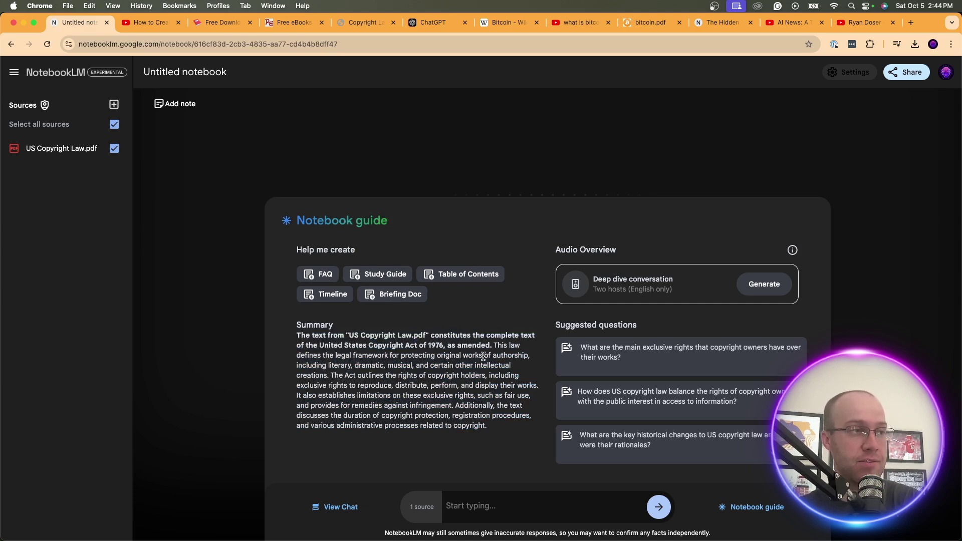
drag(494, 345, 406, 367)
click(417, 366)
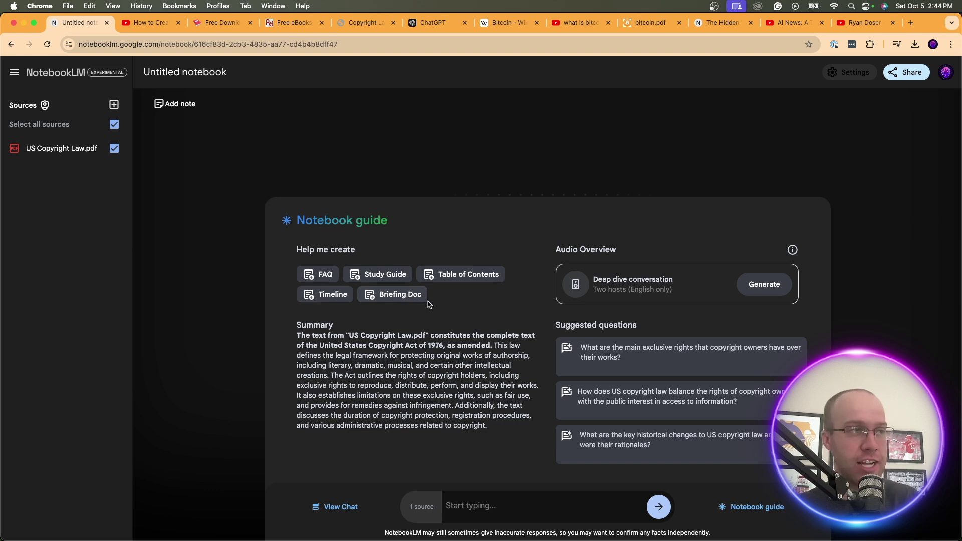
- Generate FAQ and Study Guide notes, then open the finished Copyright Law FAQ note
click(320, 276)
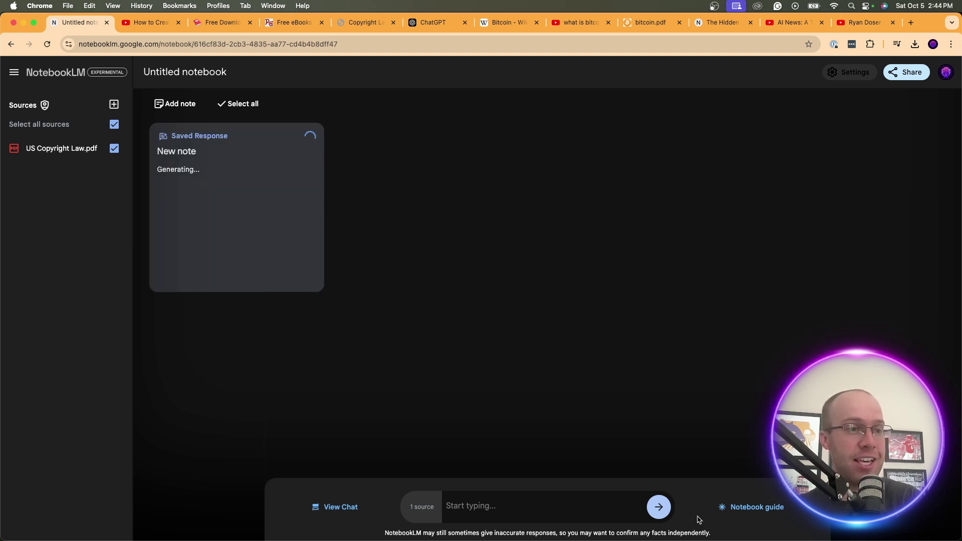
click(750, 507)
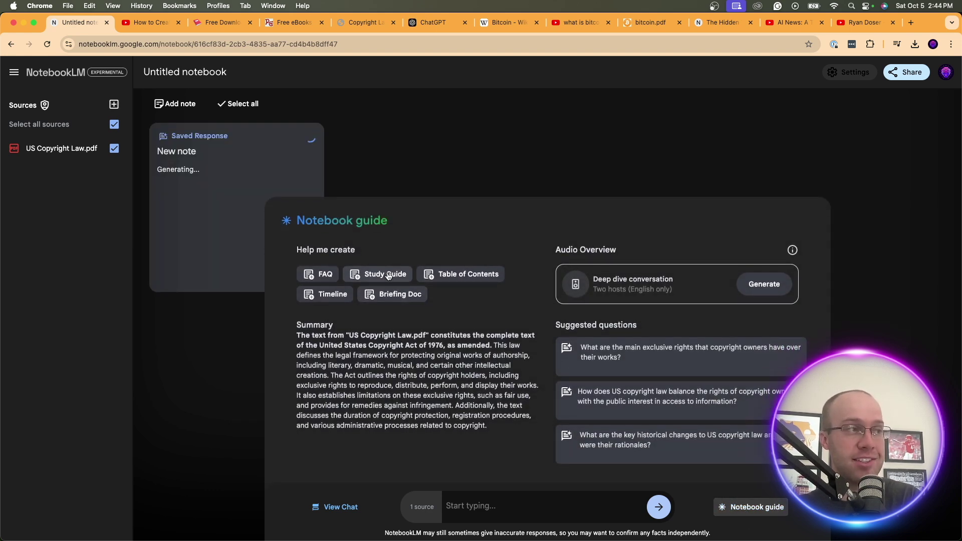
click(389, 276)
click(747, 507)
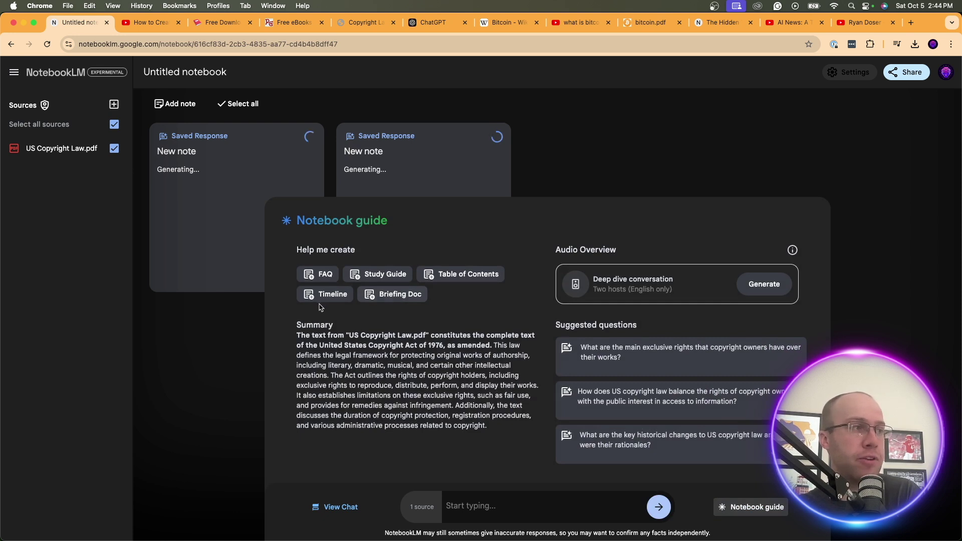
click(784, 504)
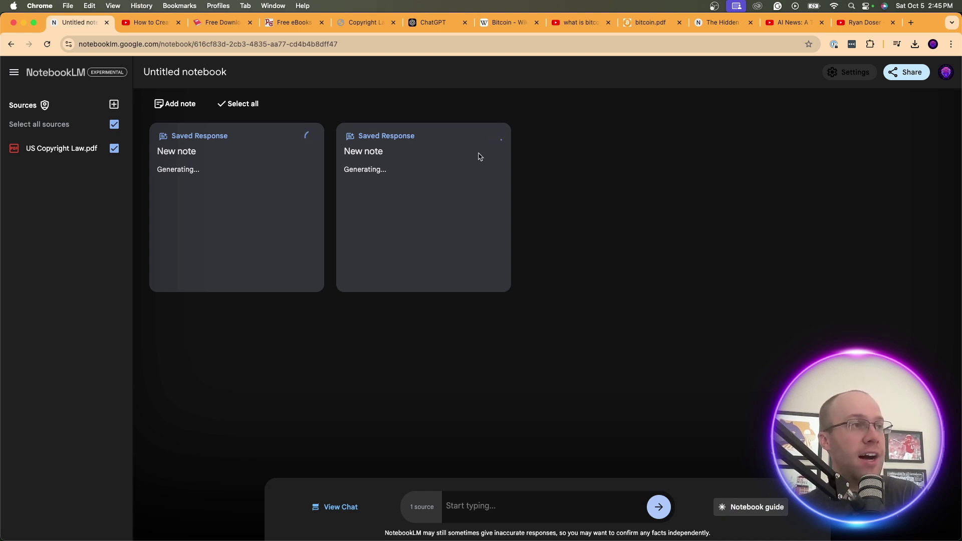
click(511, 190)
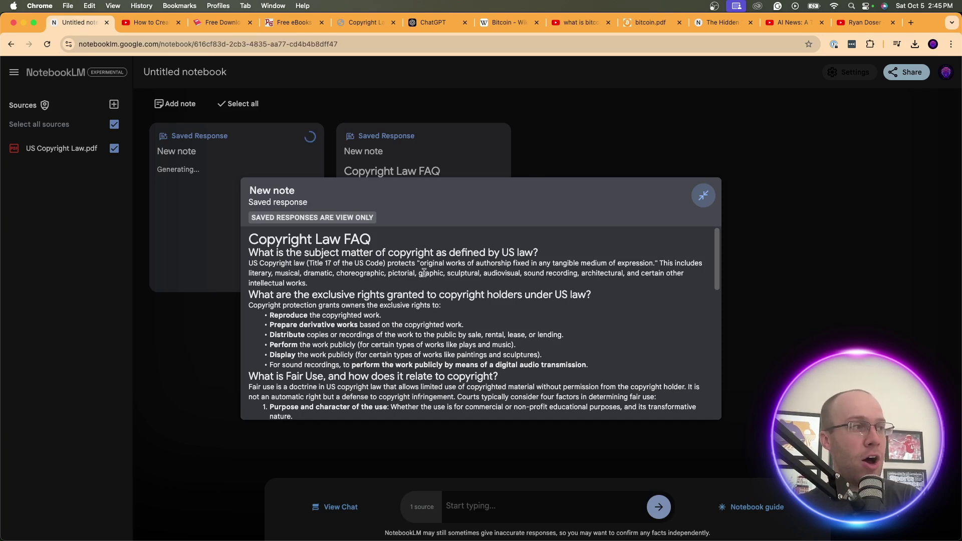
- Skim the Copyright Law FAQ question headings, then briefly open and close the study guide note
drag(539, 254, 295, 253)
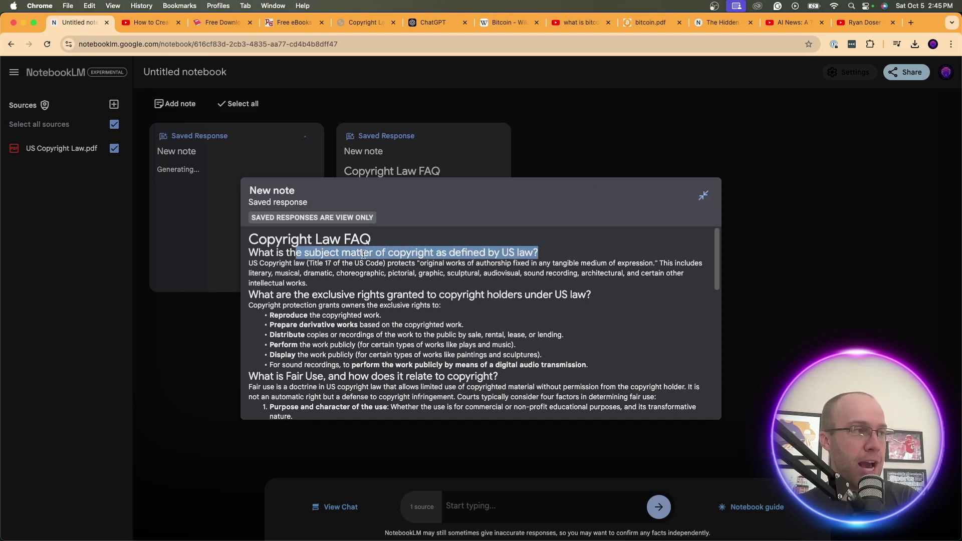
click(453, 250)
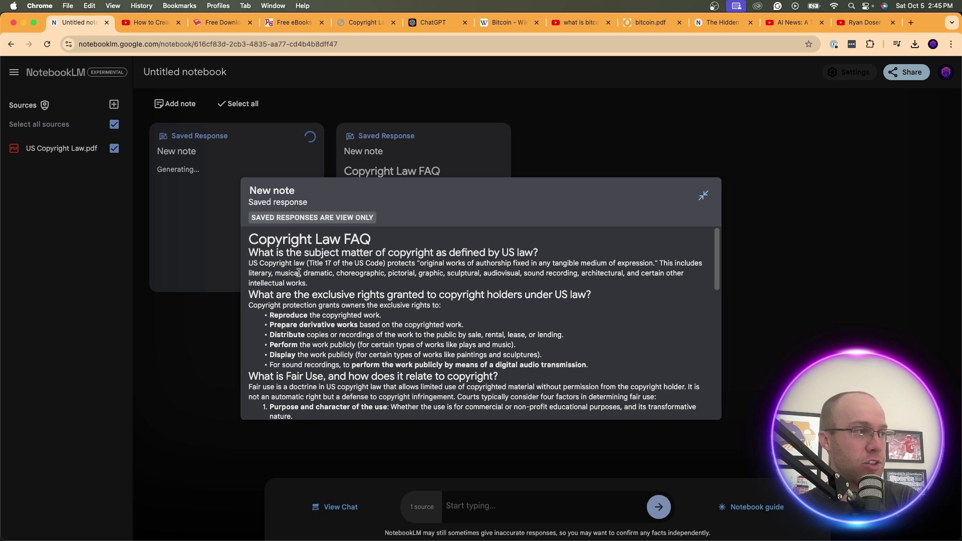
drag(304, 295, 499, 291)
click(501, 291)
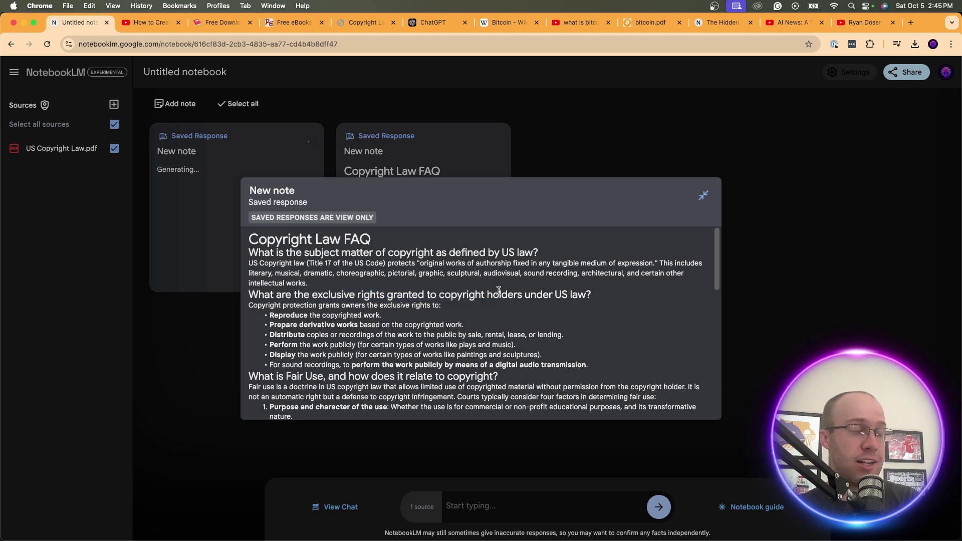
scroll(502, 290, down, 1)
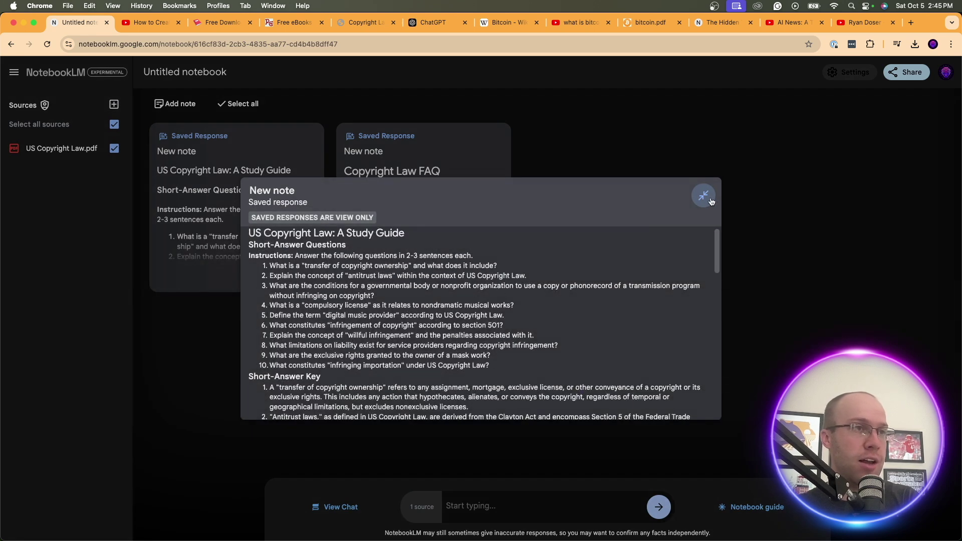
click(704, 195)
click(255, 183)
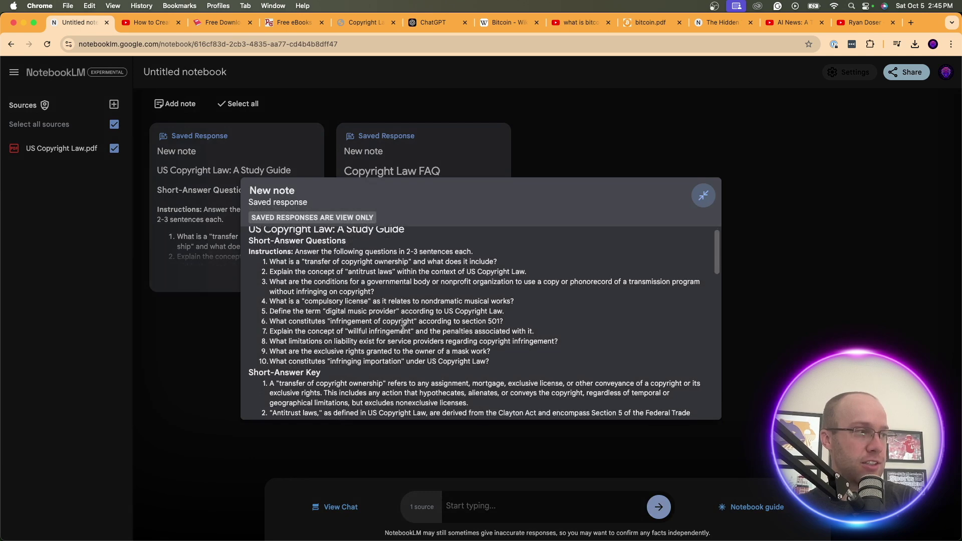
click(531, 140)
- Reopen the Copyright Law FAQ note, read through it to the end, and close it
click(418, 173)
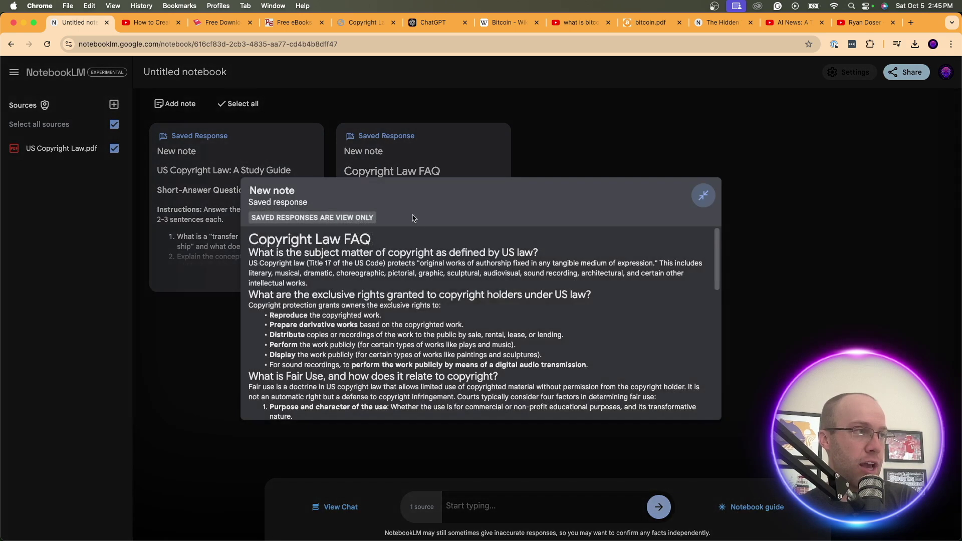
scroll(444, 296, down, 5)
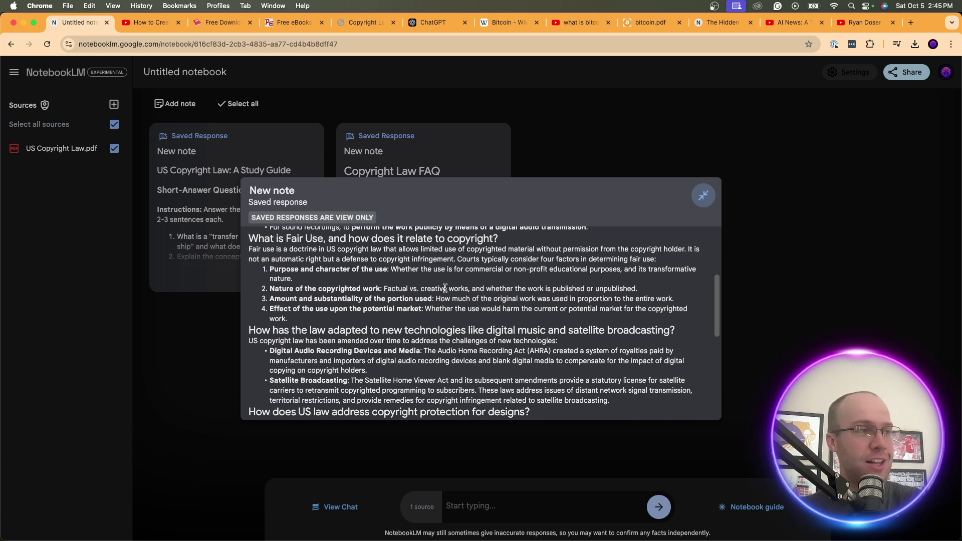
scroll(445, 289, down, 1)
scroll(445, 289, down, 1)
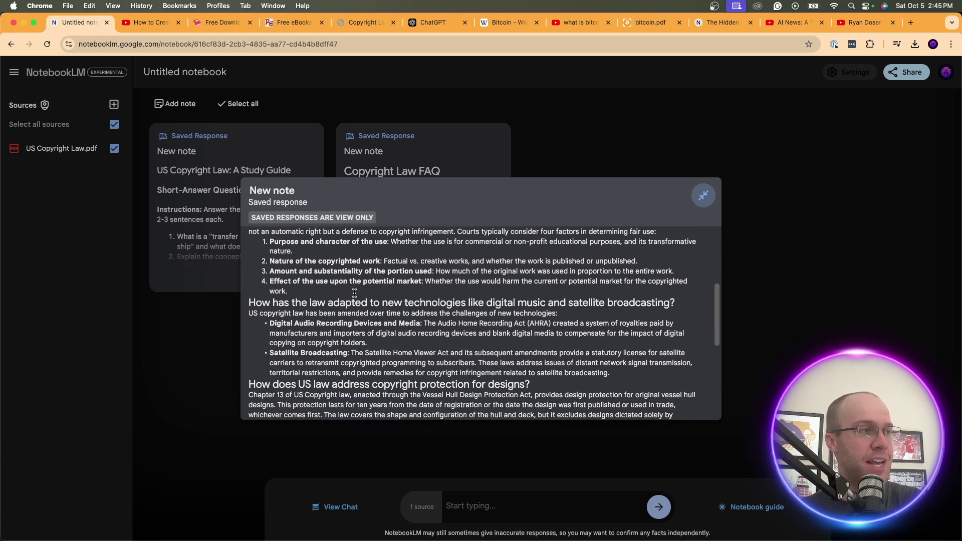
drag(305, 304, 424, 286)
scroll(307, 303, down, 7)
click(435, 284)
scroll(442, 283, down, 1)
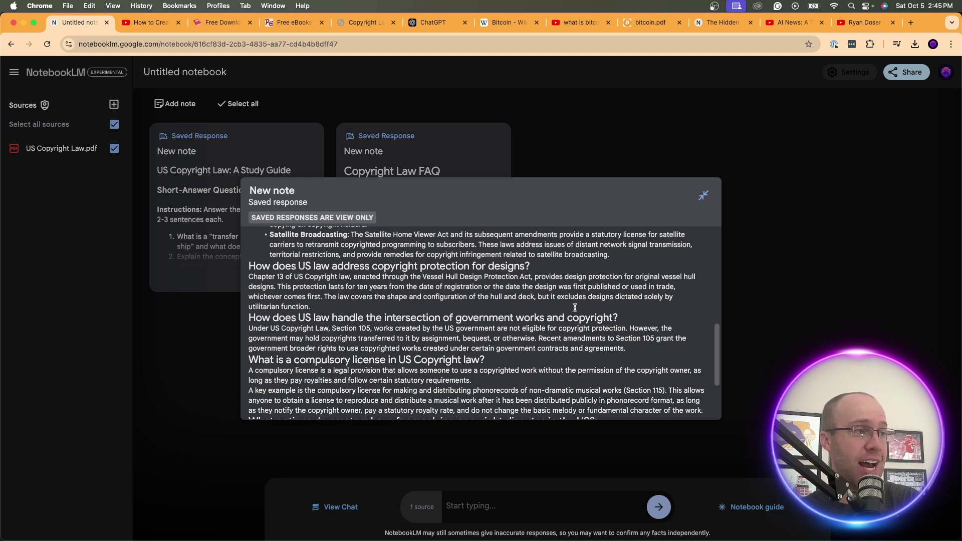
scroll(571, 301, down, 1)
scroll(370, 327, down, 5)
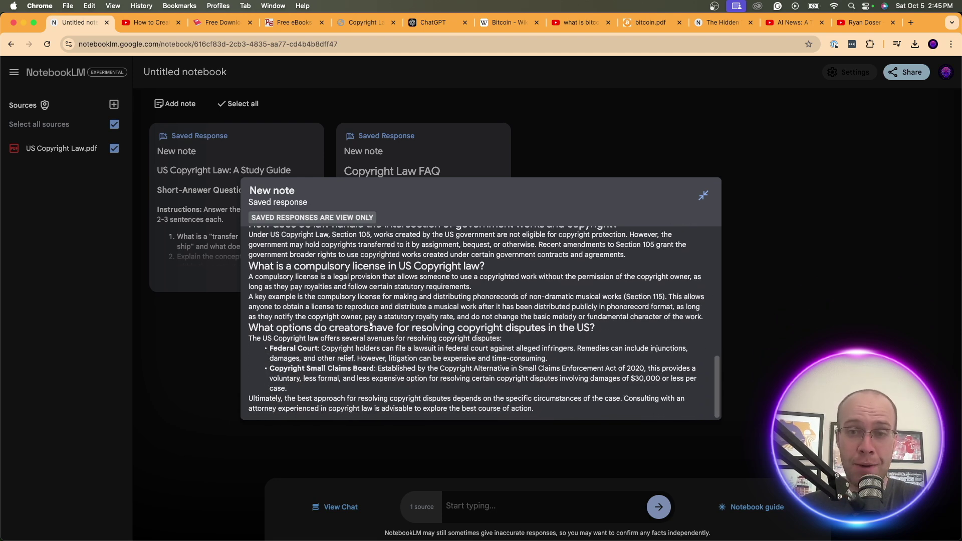
scroll(370, 327, up, 15)
scroll(355, 335, down, 15)
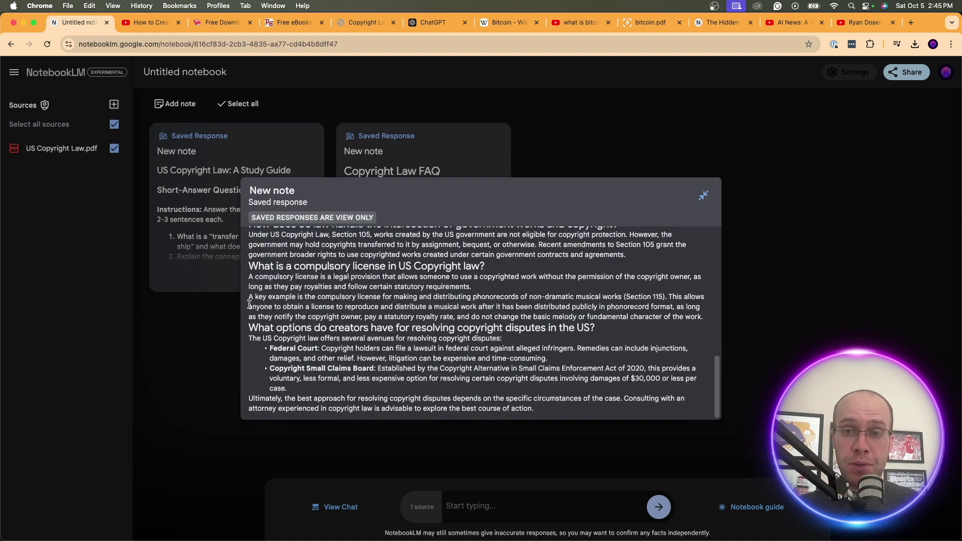
click(187, 153)
- Read through the US Copyright Law: A Study Guide note's short-answer questions, then close it
click(221, 154)
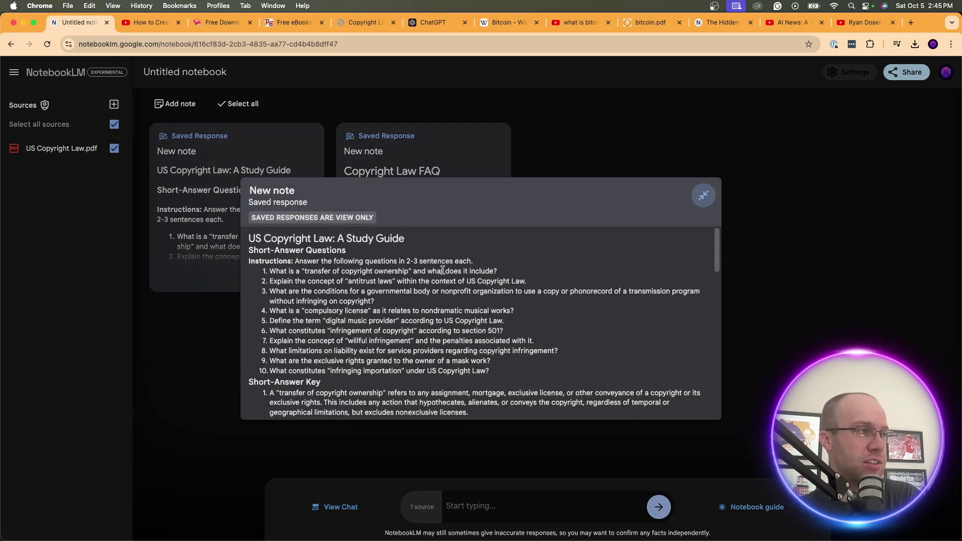
scroll(449, 271, down, 10)
scroll(450, 271, down, 3)
scroll(328, 299, up, 15)
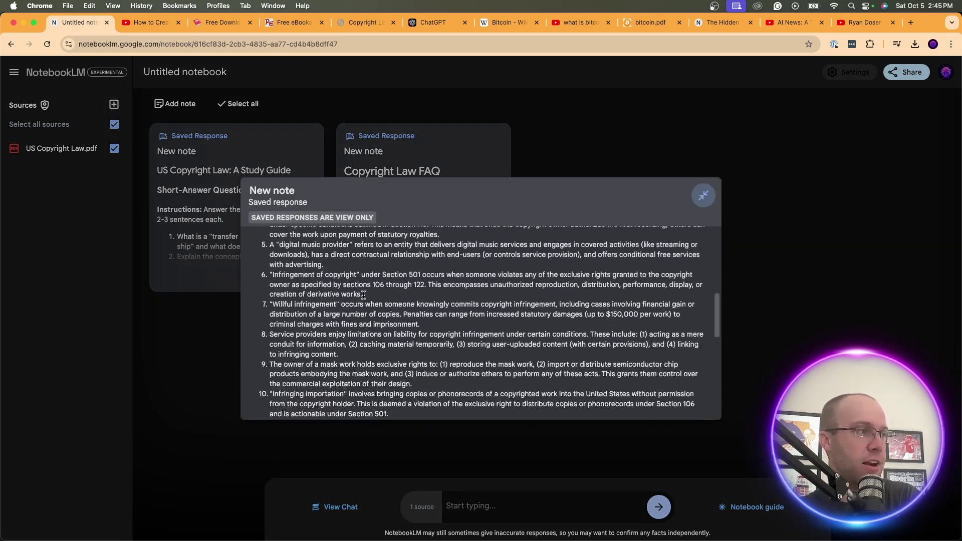
scroll(321, 265, down, 3)
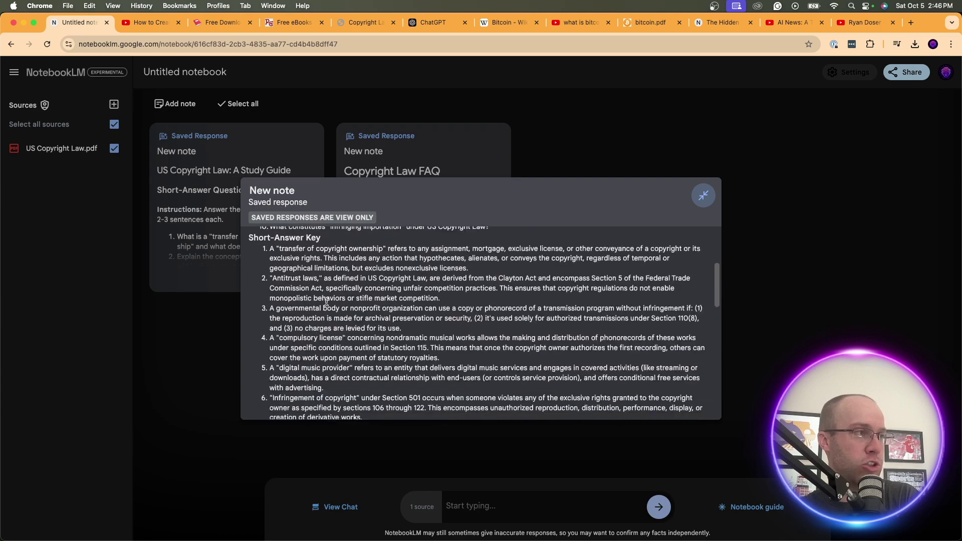
scroll(384, 328, up, 3)
triple_click(384, 328)
click(384, 328)
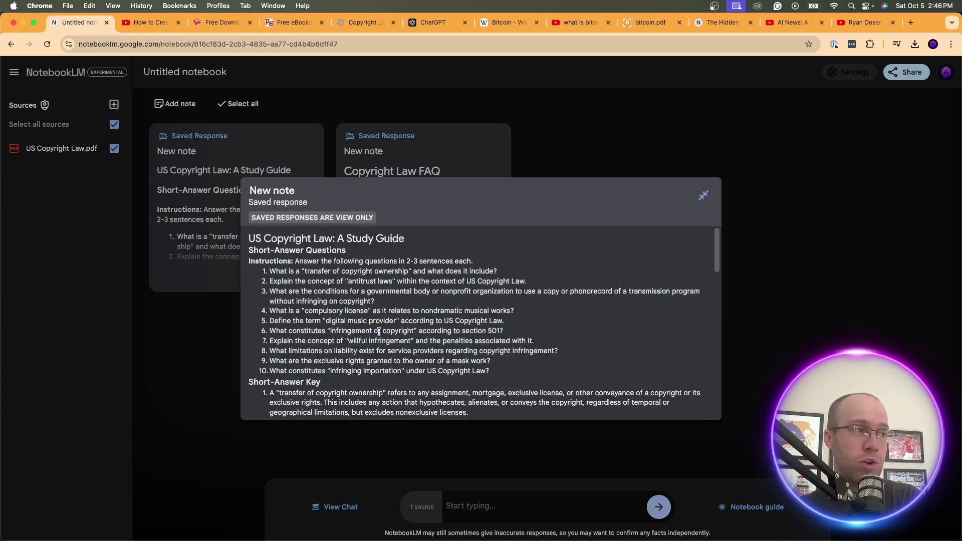
scroll(356, 317, down, 10)
scroll(356, 317, down, 5)
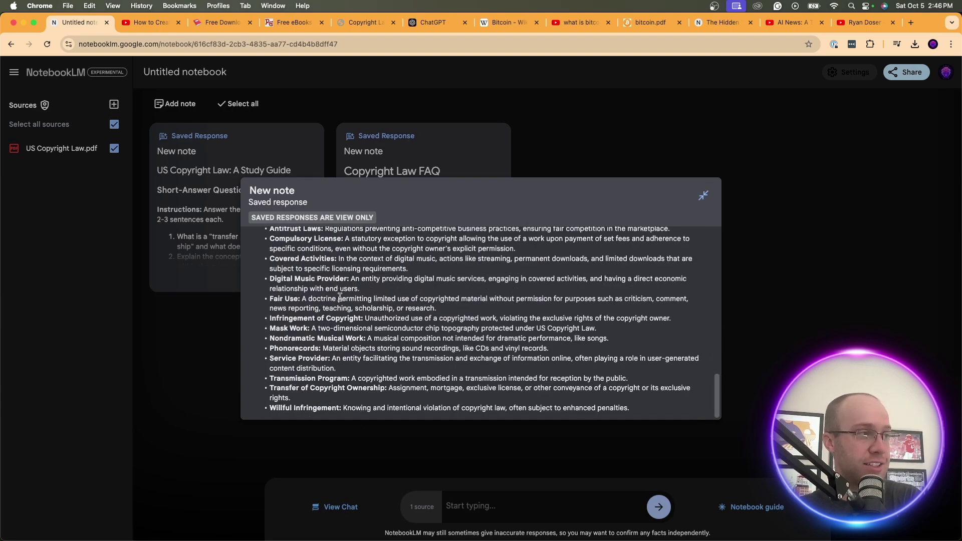
scroll(355, 317, up, 15)
click(785, 234)
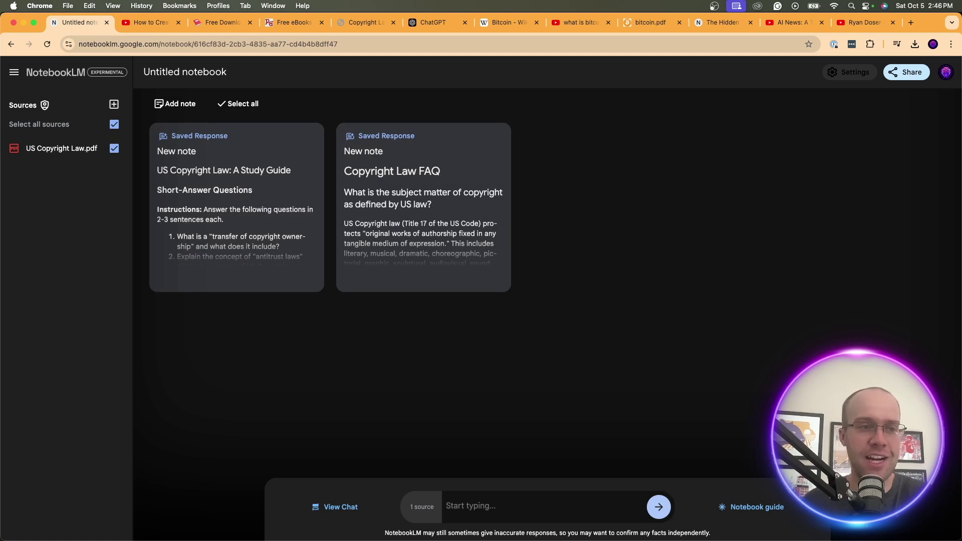
- Open the Notebook guide and chat box, then start a blank Untitled notebook with 0 sources
click(751, 507)
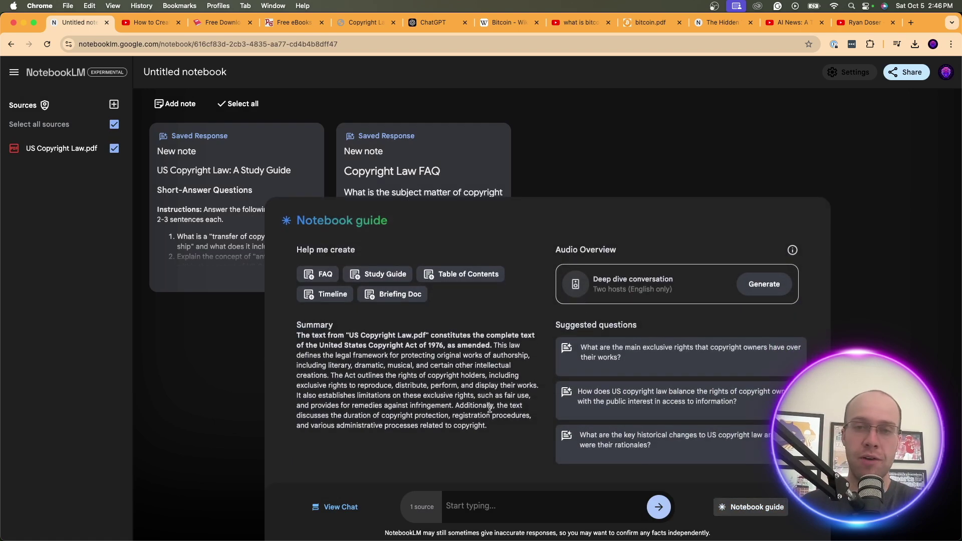
click(493, 508)
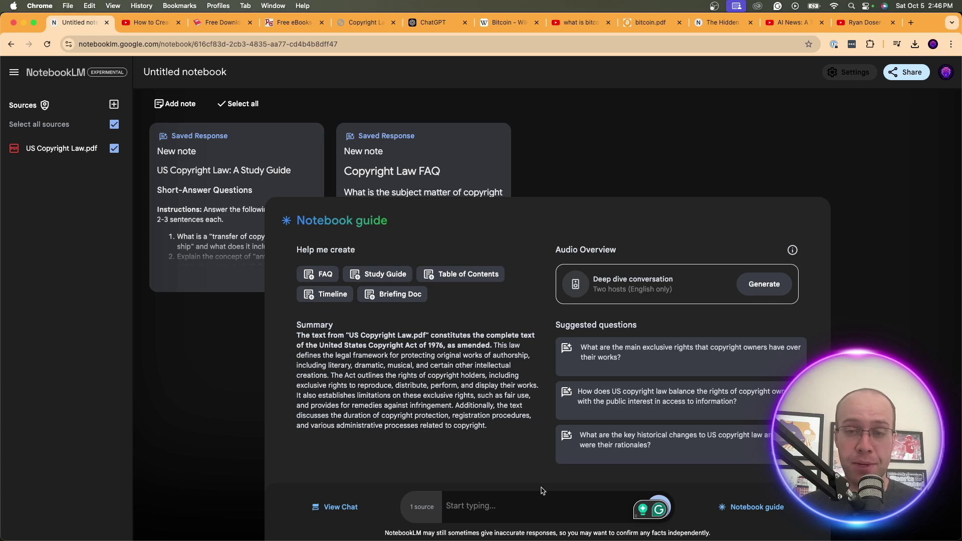
click(446, 506)
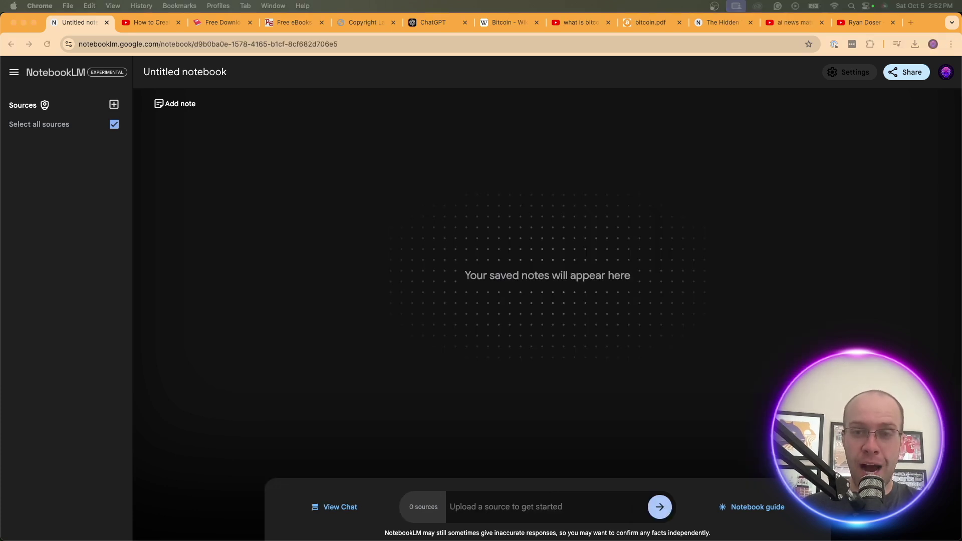
- Copy the share link of the 'AI News: Massive Shakeups At OpenAI This Week!' YouTube video
click(801, 22)
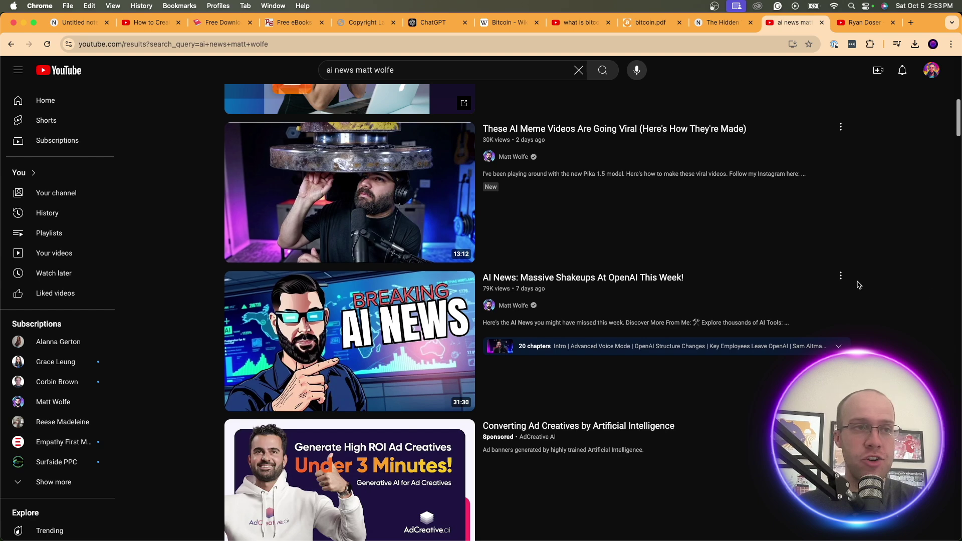
click(841, 276)
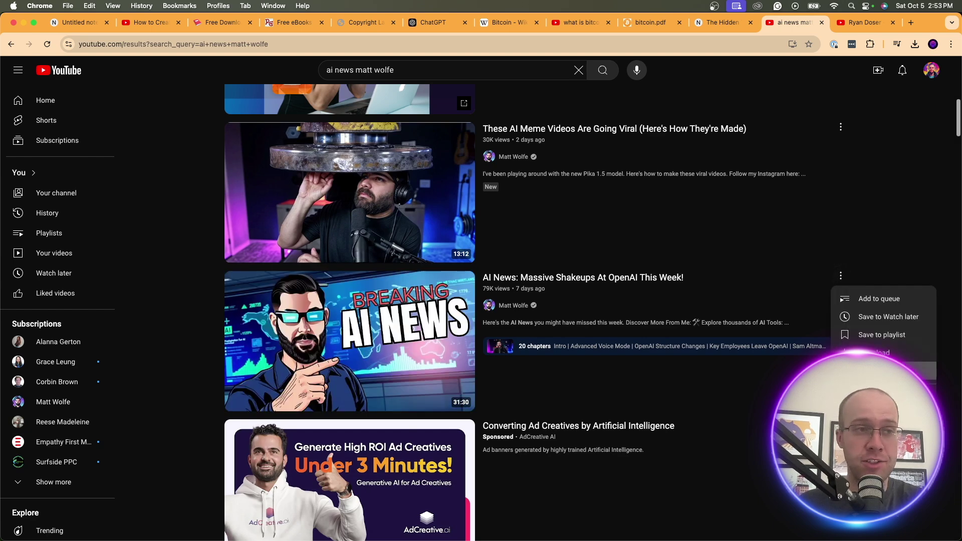
click(872, 371)
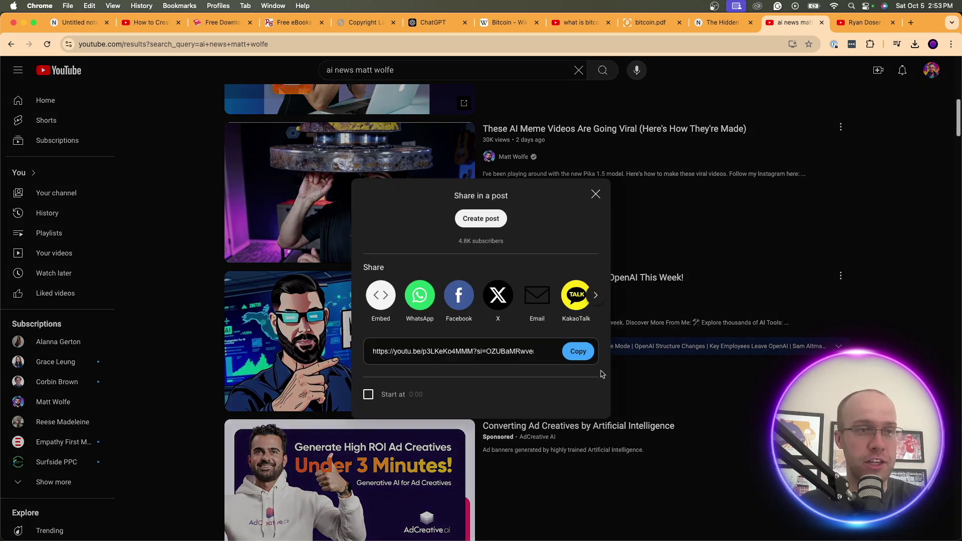
click(579, 351)
click(77, 22)
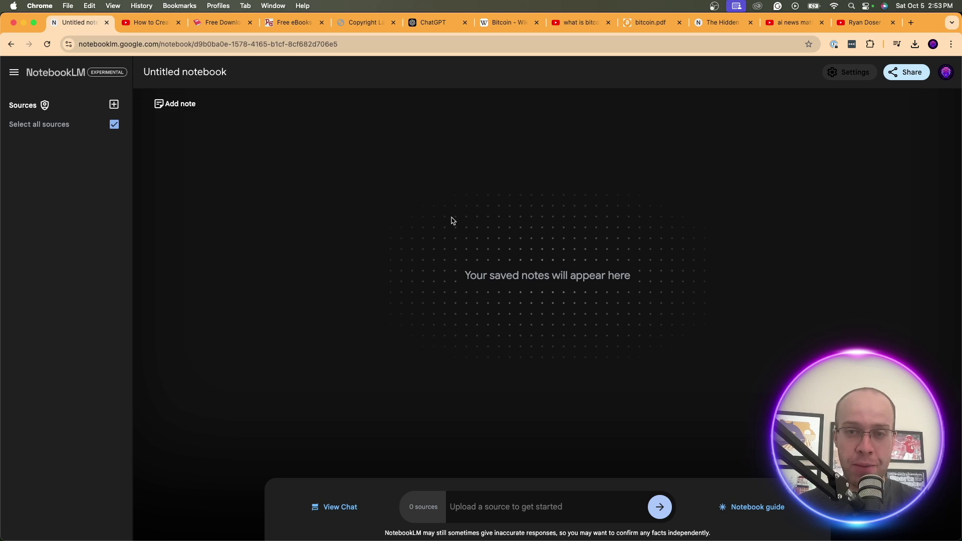
- Add the copied AI News YouTube video as the notebook's source
click(113, 104)
click(474, 425)
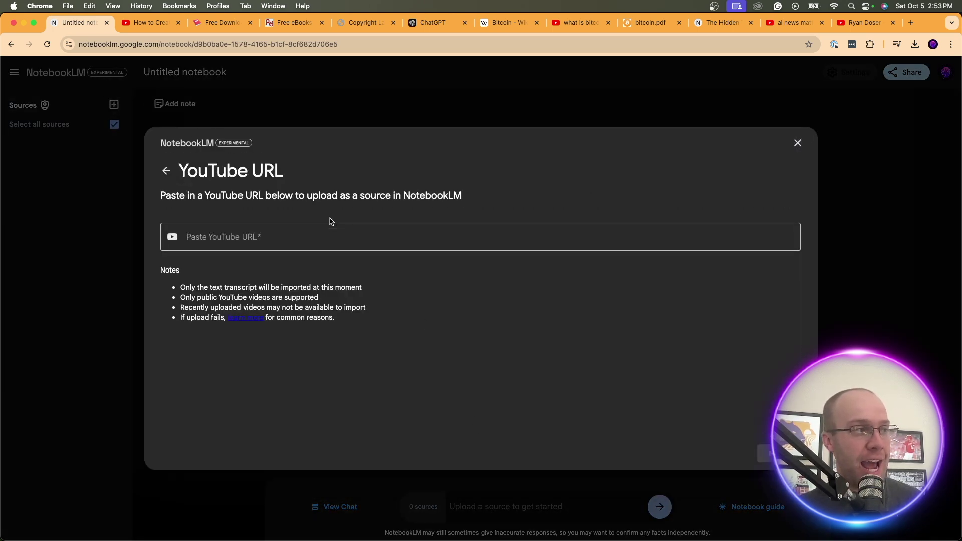
key(super+v)
key(Return)
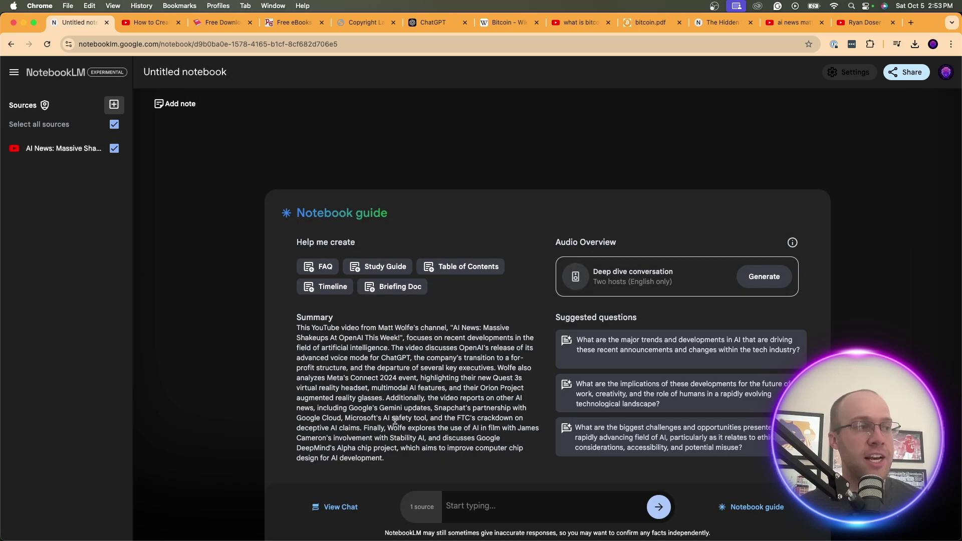
drag(398, 437, 339, 348)
click(333, 358)
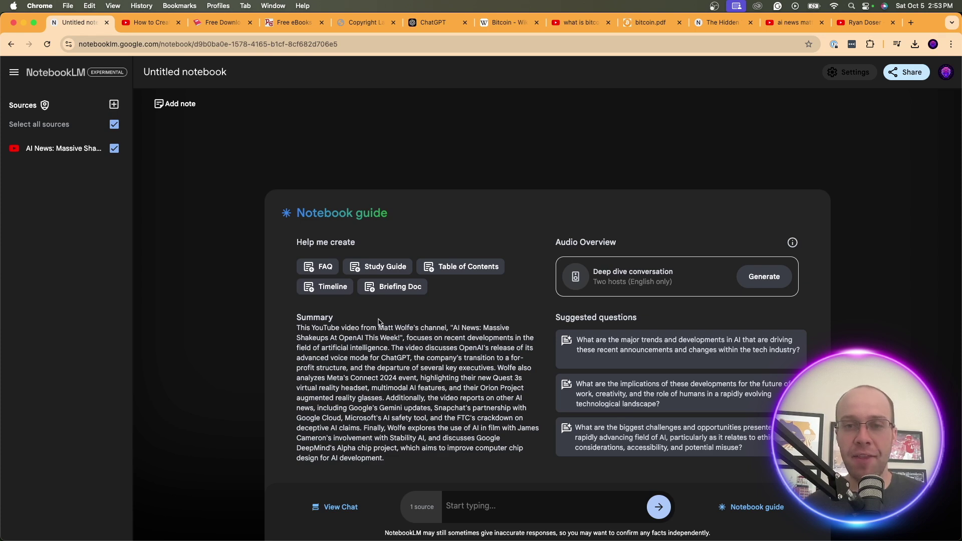
- Generate Table of Contents and Briefing Doc notes and open the first one
click(476, 274)
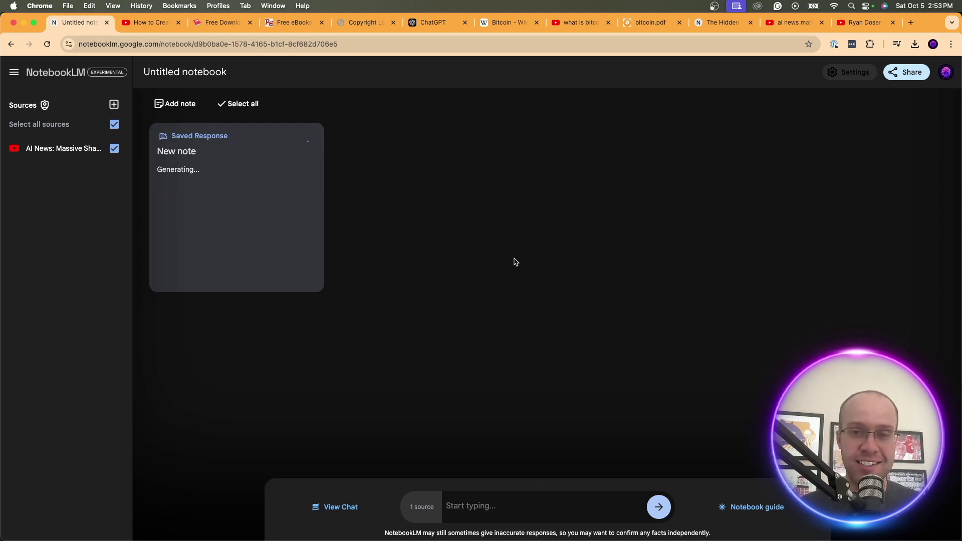
click(729, 507)
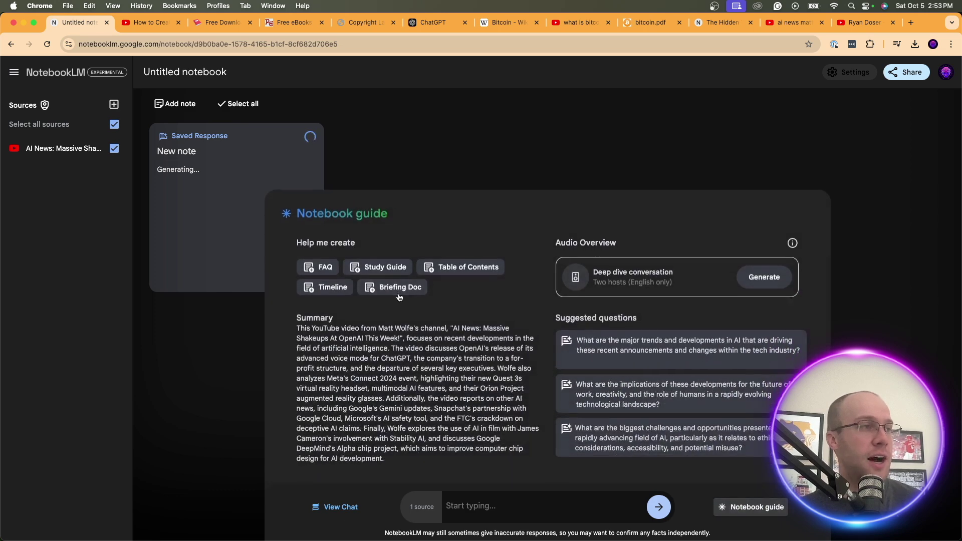
click(388, 285)
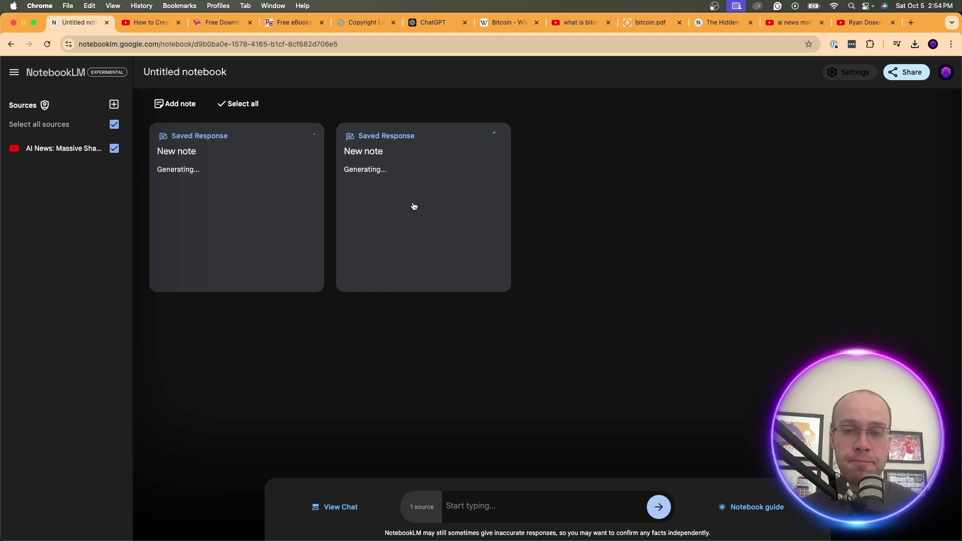
click(235, 225)
- Open the table of contents note and read its title and introduction
scroll(465, 295, down, 10)
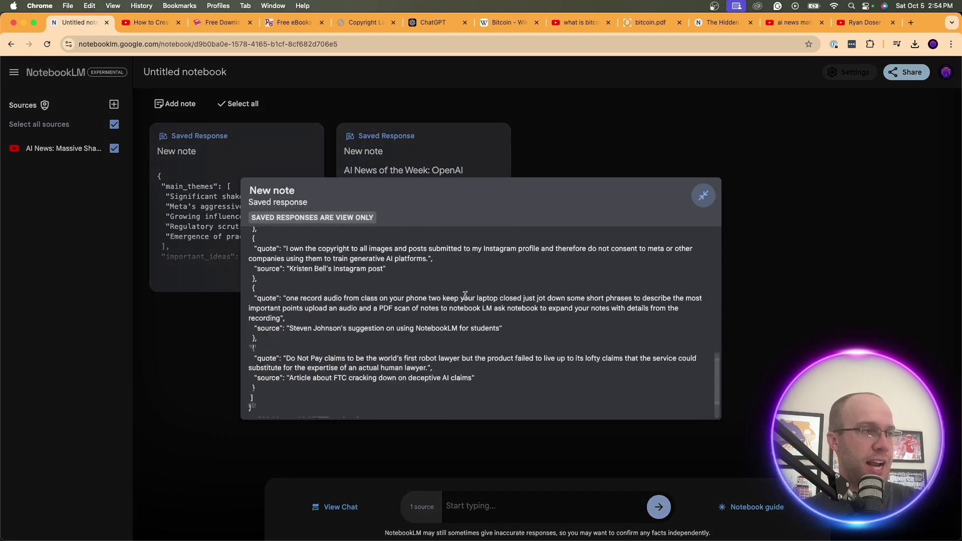
scroll(465, 296, up, 10)
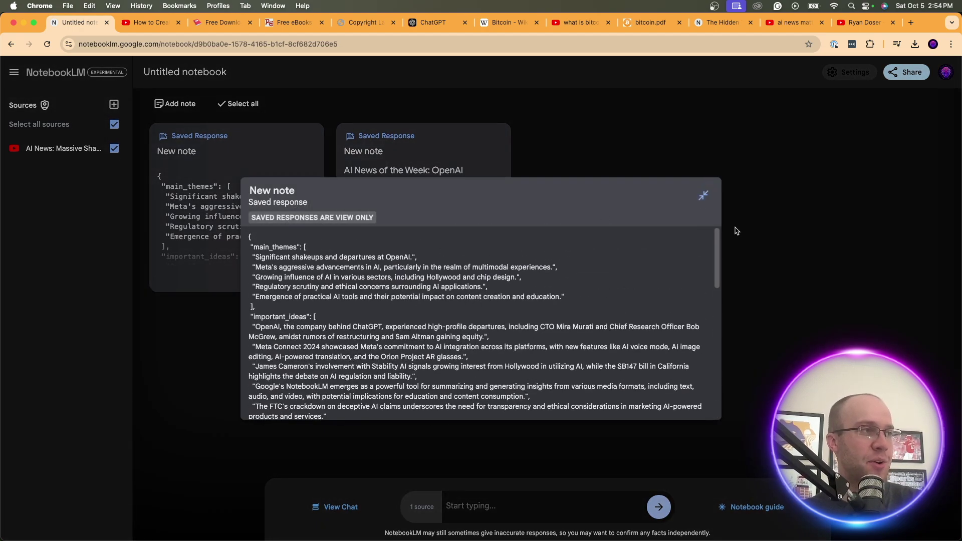
click(704, 195)
click(431, 281)
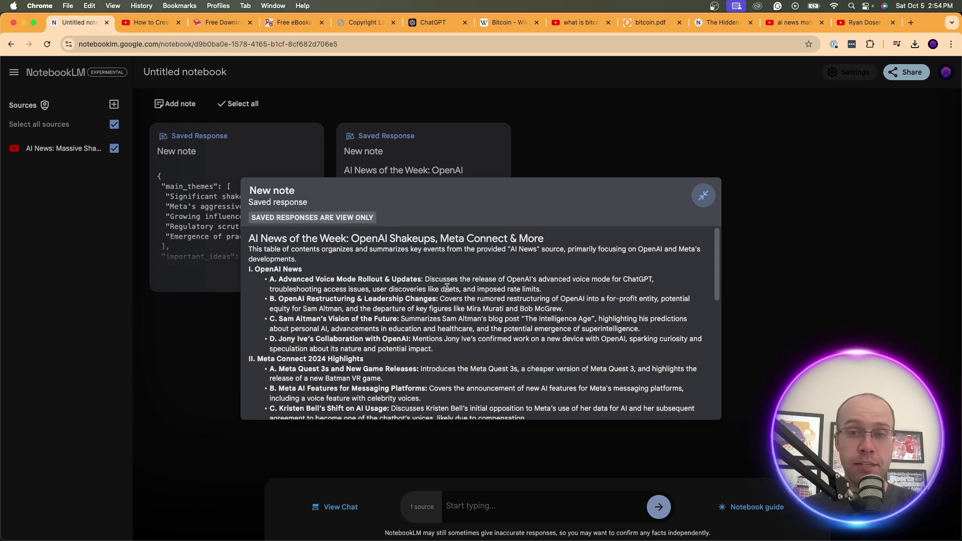
click(704, 196)
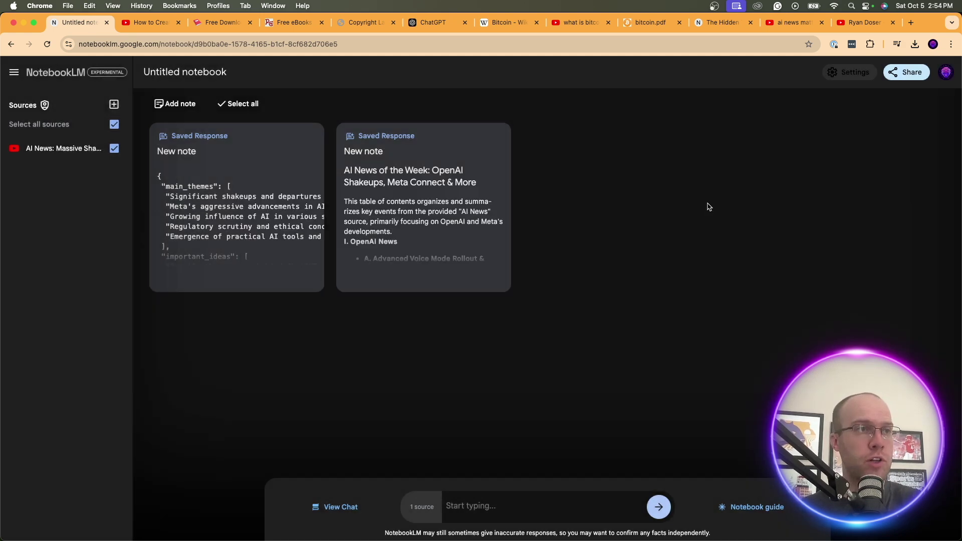
click(397, 215)
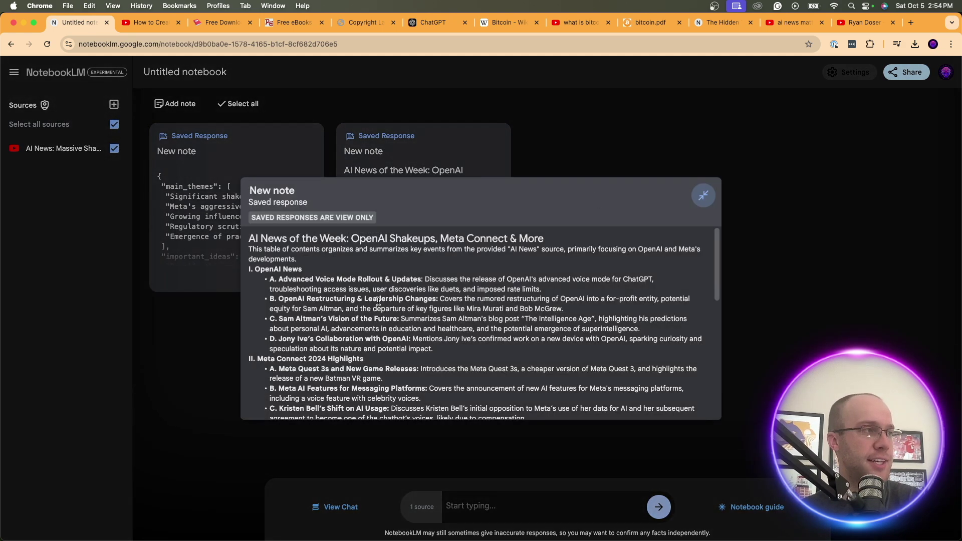
drag(261, 239, 247, 271)
click(337, 259)
click(296, 267)
- Read through the note's OpenAI items, Highlights and Meta Connect sections
scroll(321, 290, down, 1)
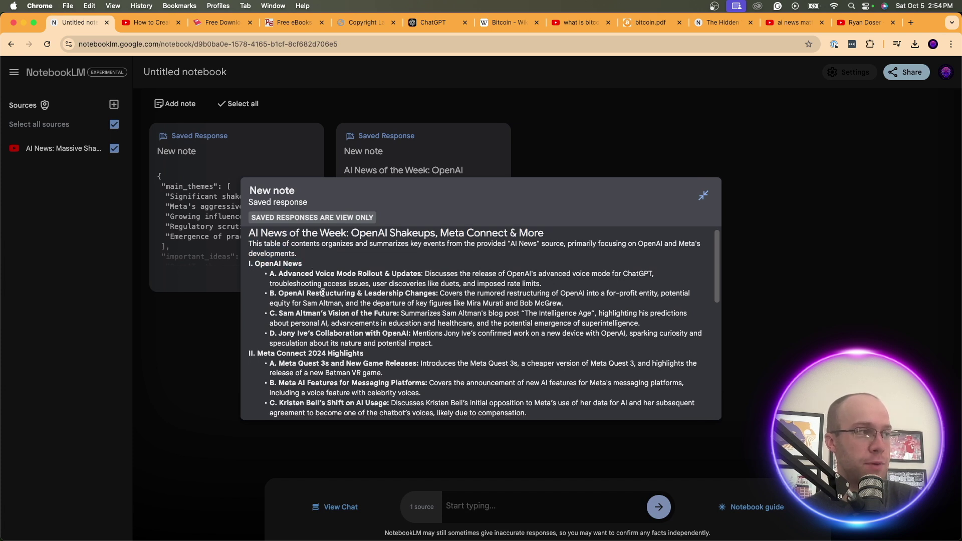
drag(474, 343, 259, 274)
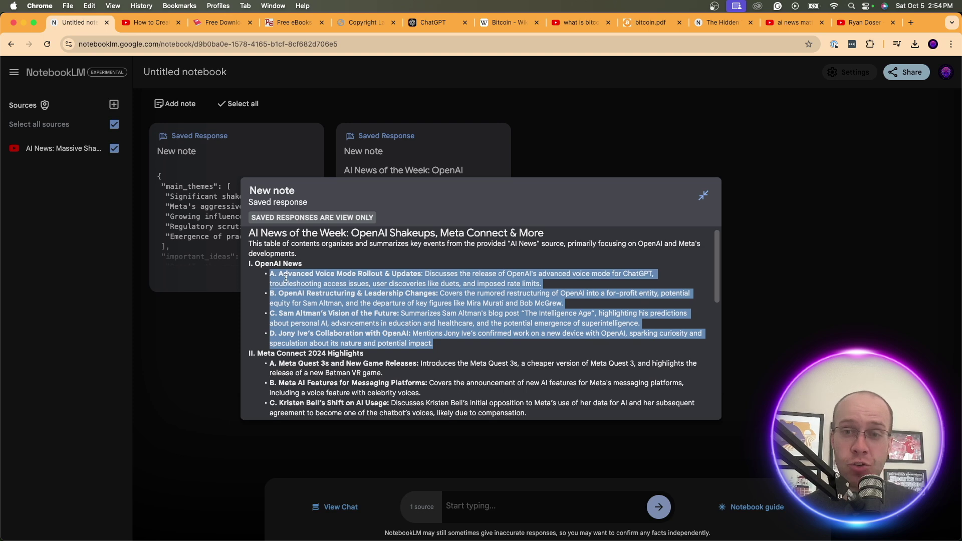
click(361, 368)
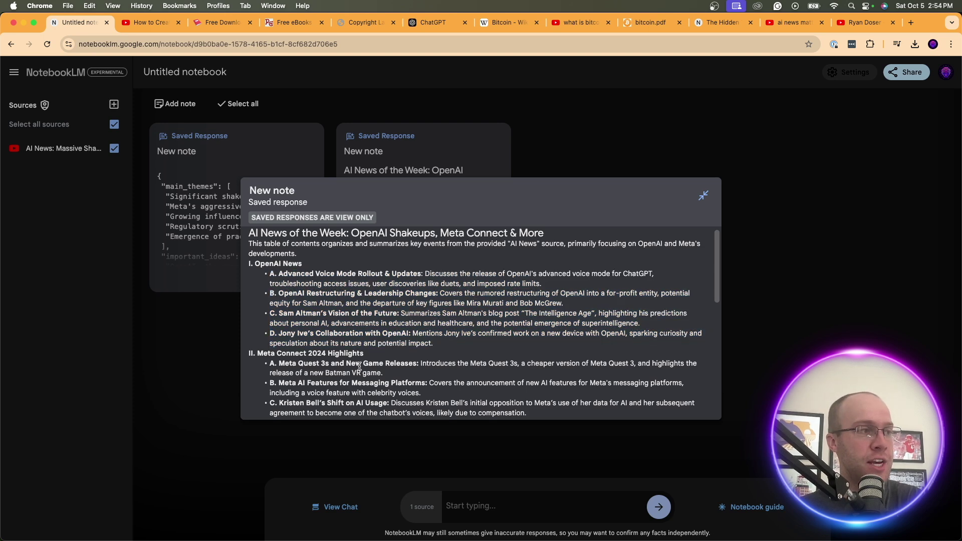
scroll(360, 369, down, 1)
drag(363, 348, 323, 337)
click(396, 349)
scroll(396, 349, down, 3)
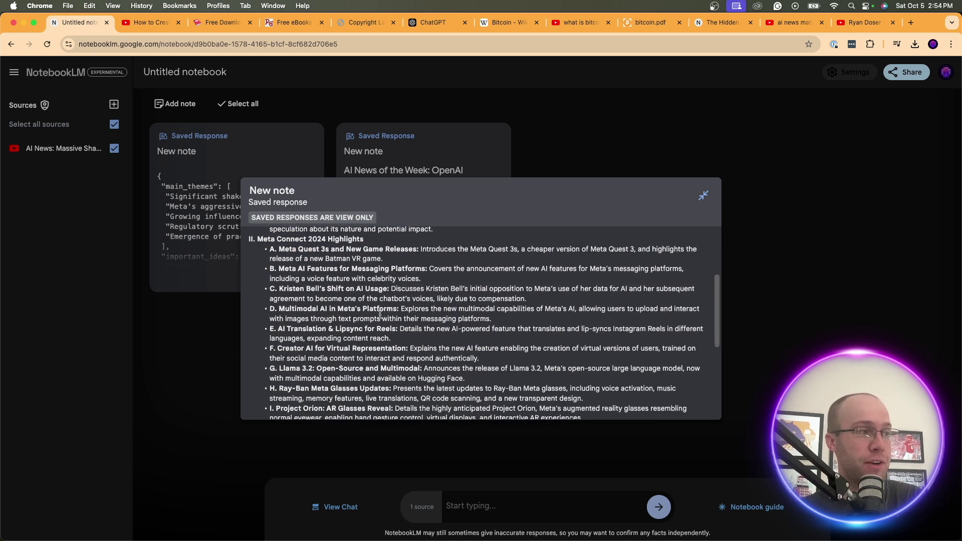
drag(492, 322, 270, 251)
click(339, 263)
- Read section III, Other AI News & Developments, through the end of the note
scroll(339, 263, down, 5)
scroll(339, 263, up, 2)
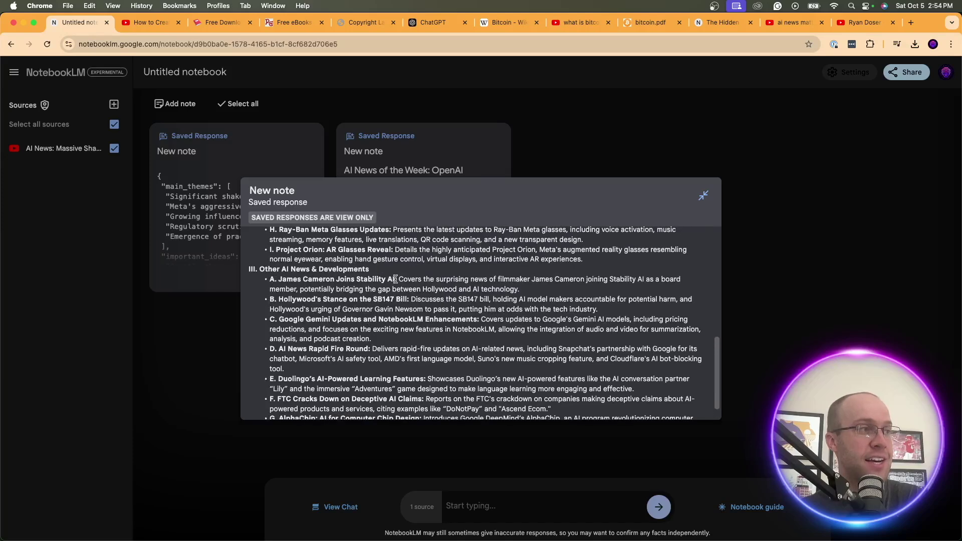
triple_click(393, 275)
click(358, 295)
scroll(364, 299, down, 2)
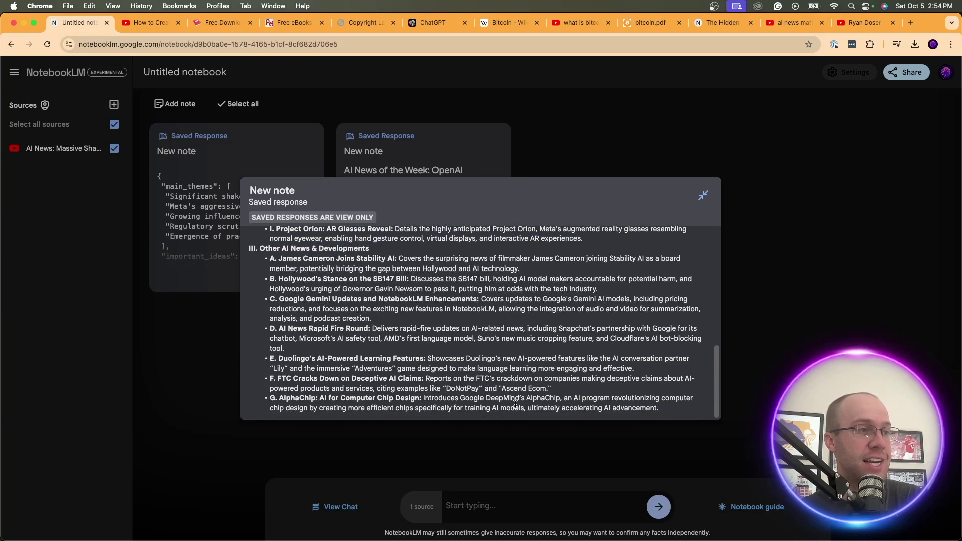
drag(659, 411, 270, 258)
click(349, 334)
scroll(350, 333, up, 1)
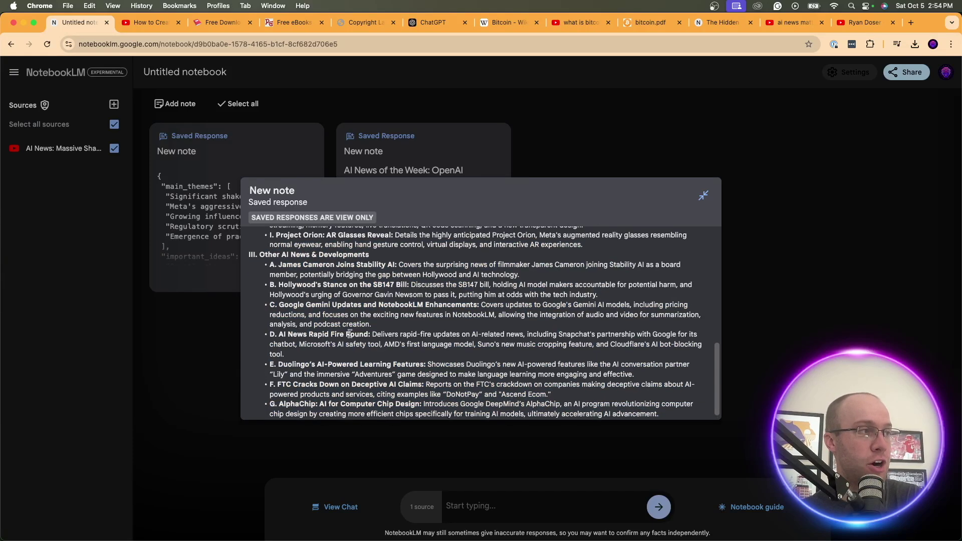
scroll(349, 333, up, 10)
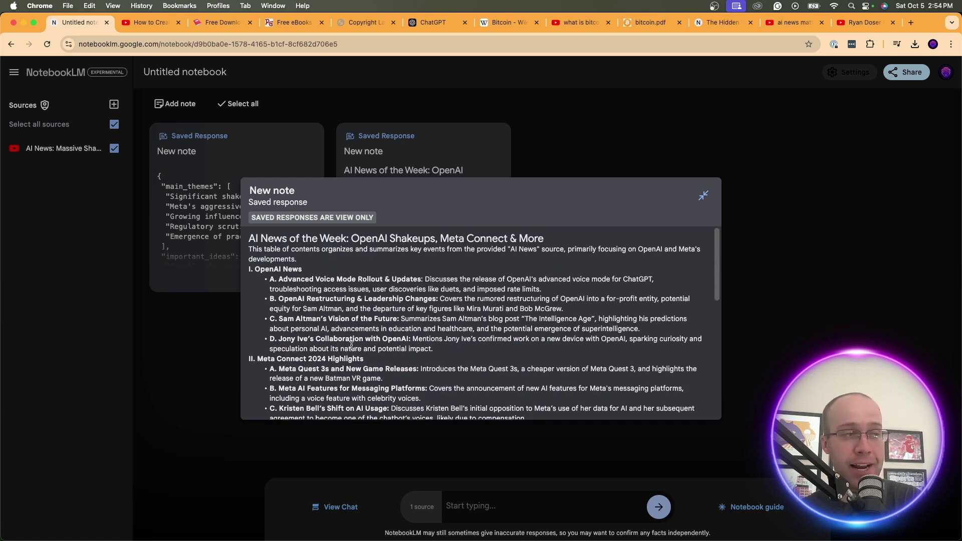
scroll(436, 298, down, 10)
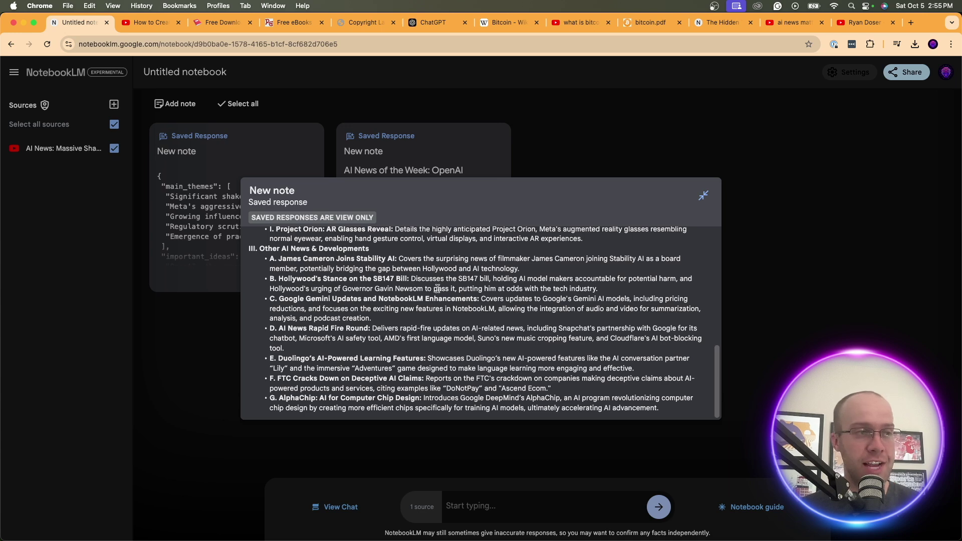
drag(661, 412, 361, 278)
click(362, 278)
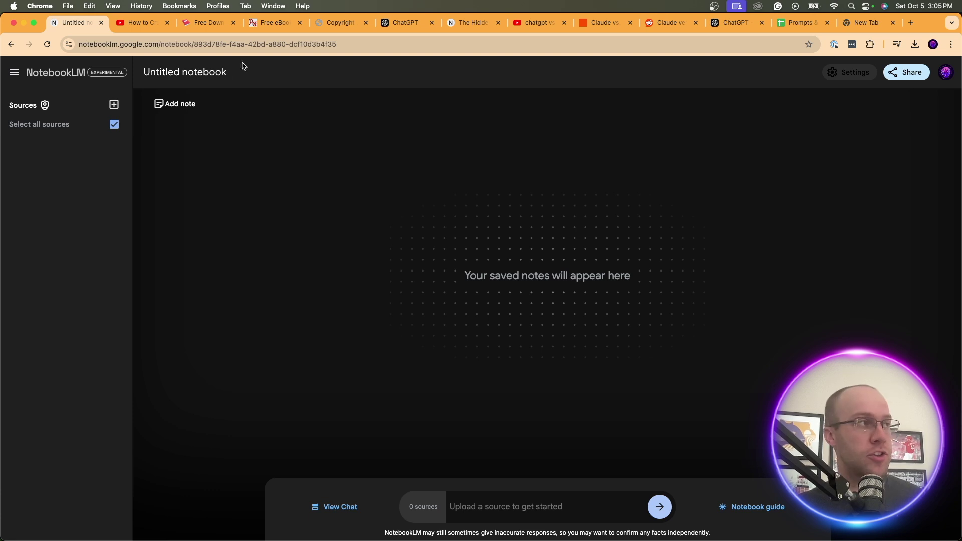
- Rename the Untitled notebook to 'ChatGPT Vs Claude'
click(212, 75)
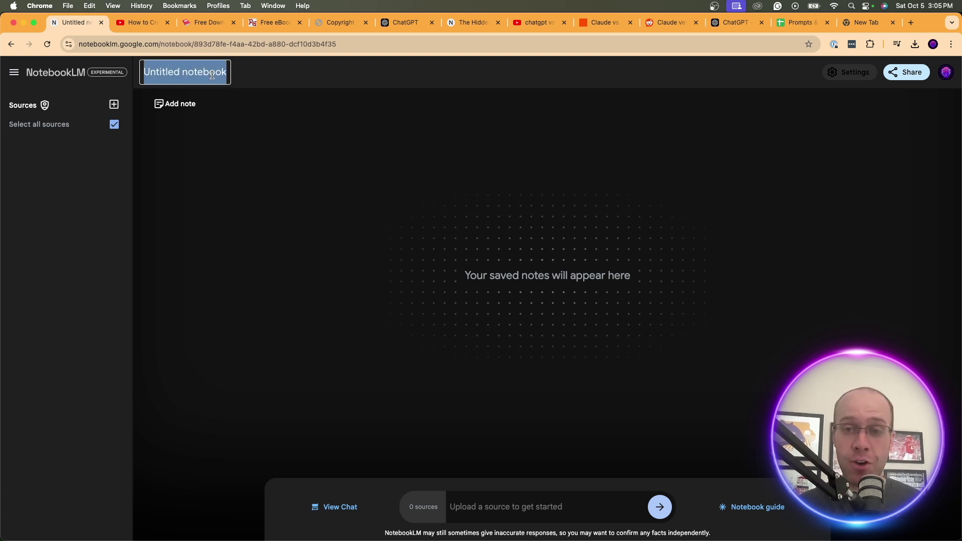
text(ChatGpt)
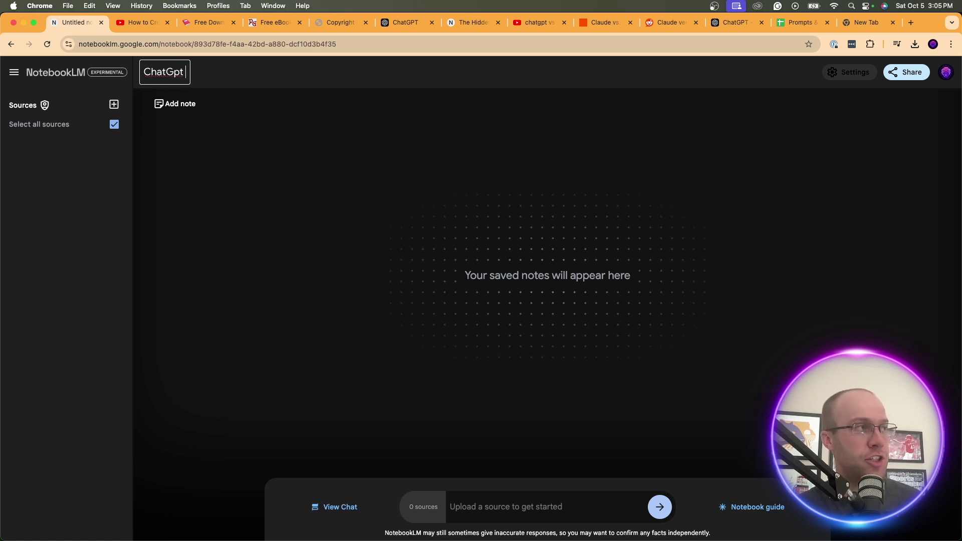
key(BackSpace)
key(BackSpace)
text(PT)
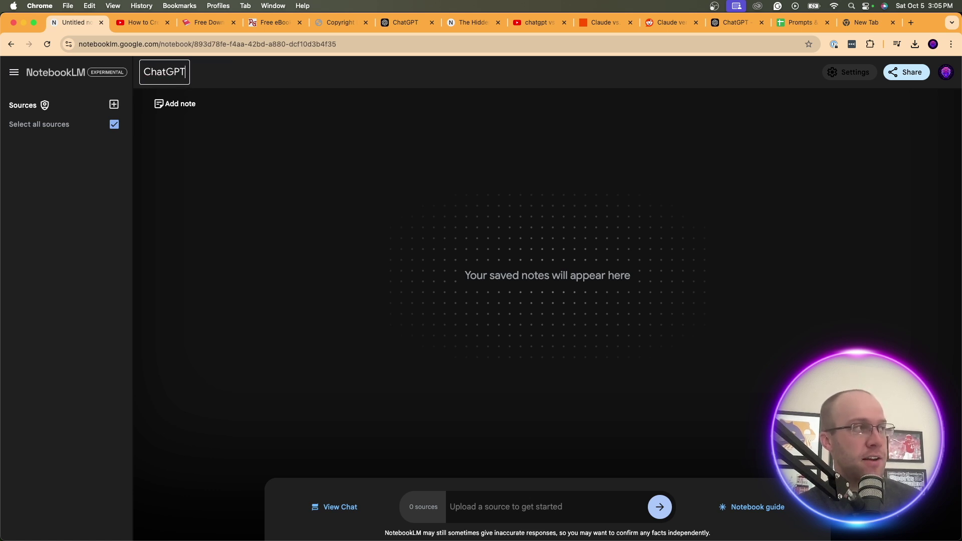
text( Vs Claude)
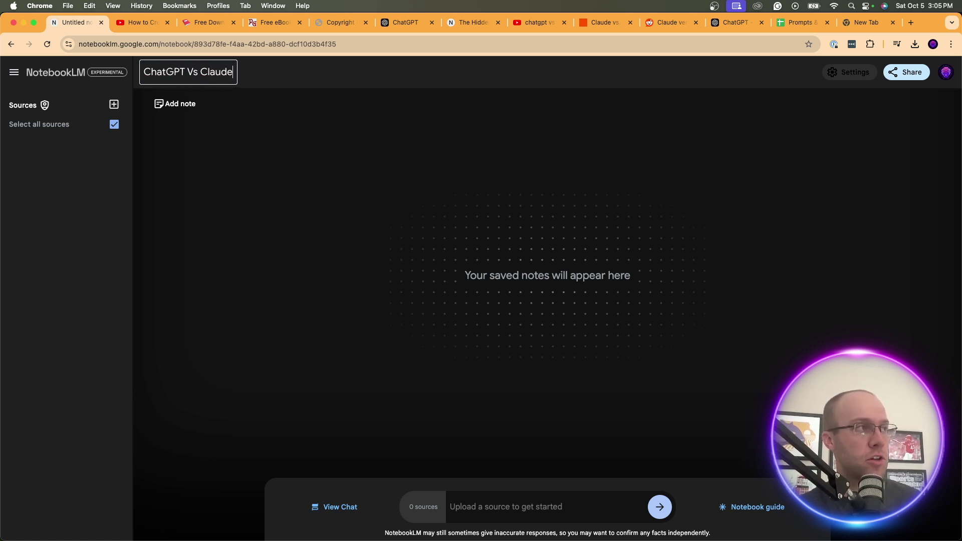
click(236, 167)
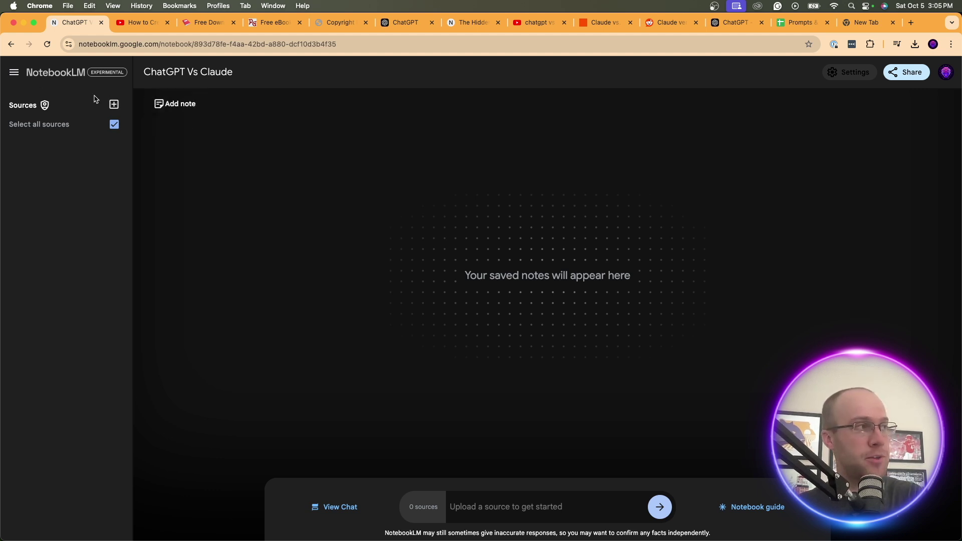
- Add the ChatGPT vs Claude YouTube video as a source via its share link
click(110, 105)
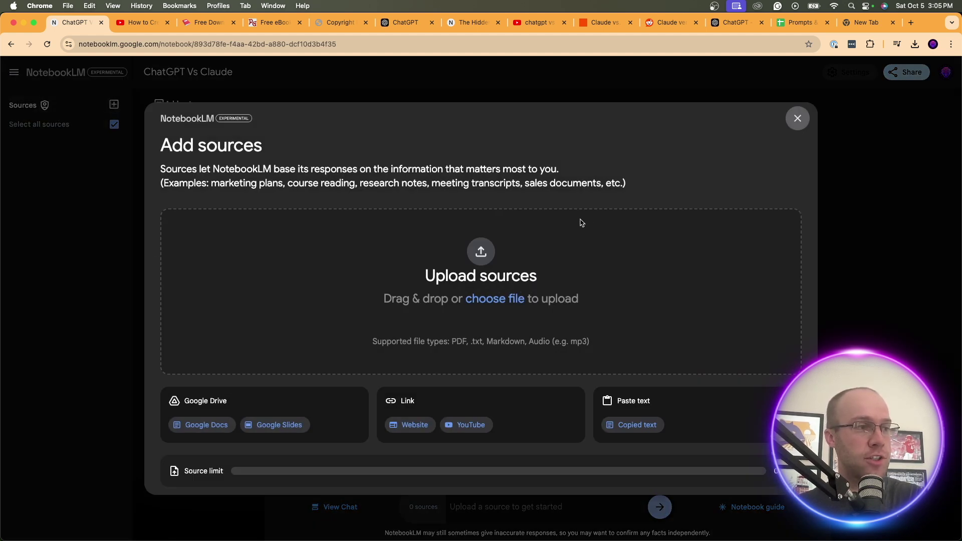
click(527, 22)
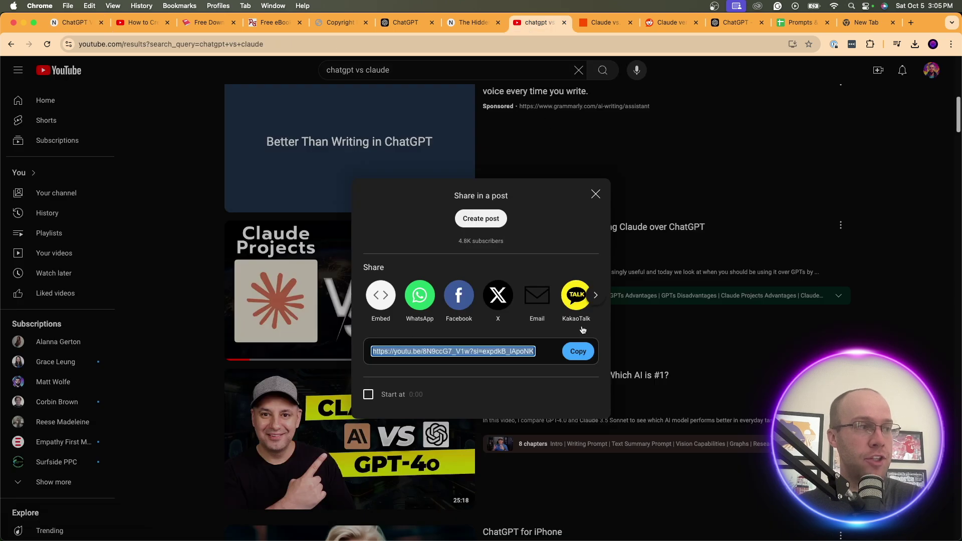
click(577, 351)
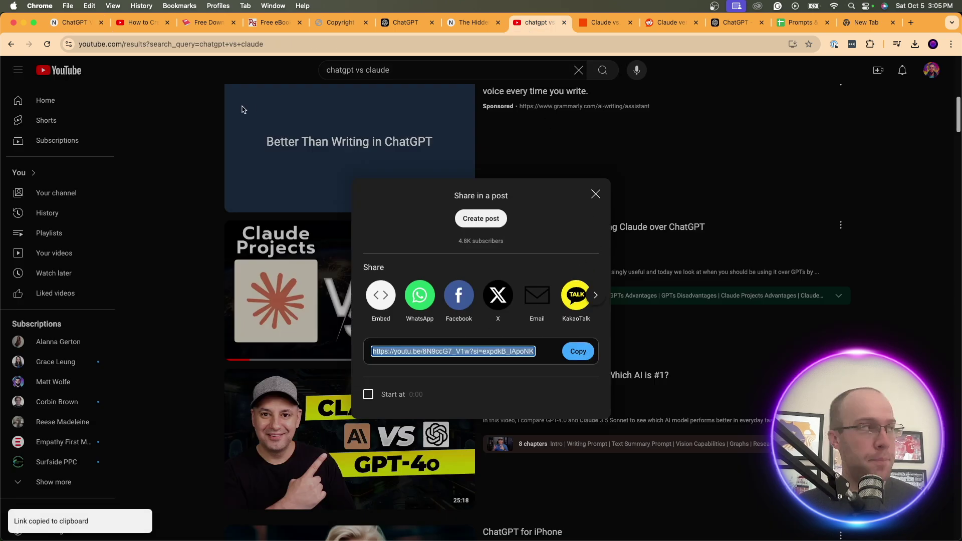
click(85, 24)
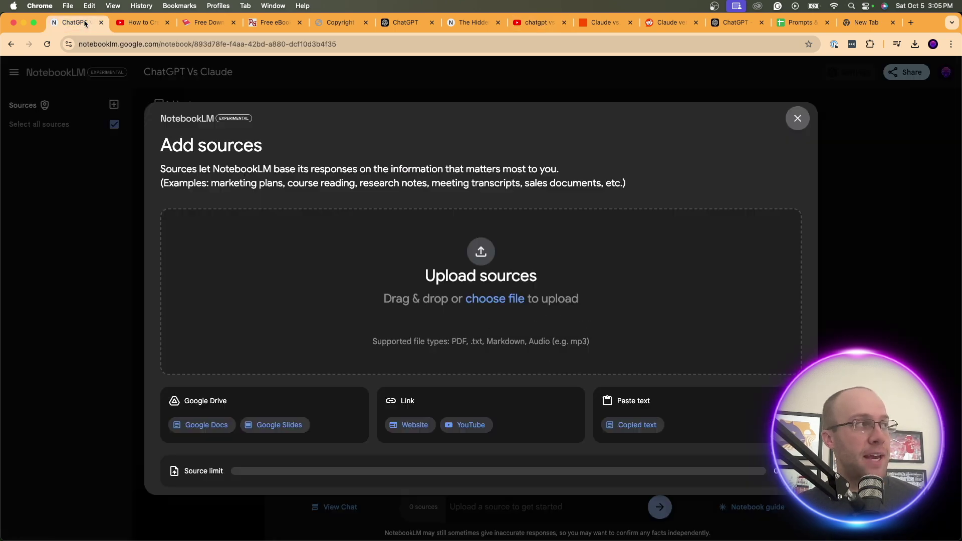
click(465, 425)
key(super+v)
key(Return)
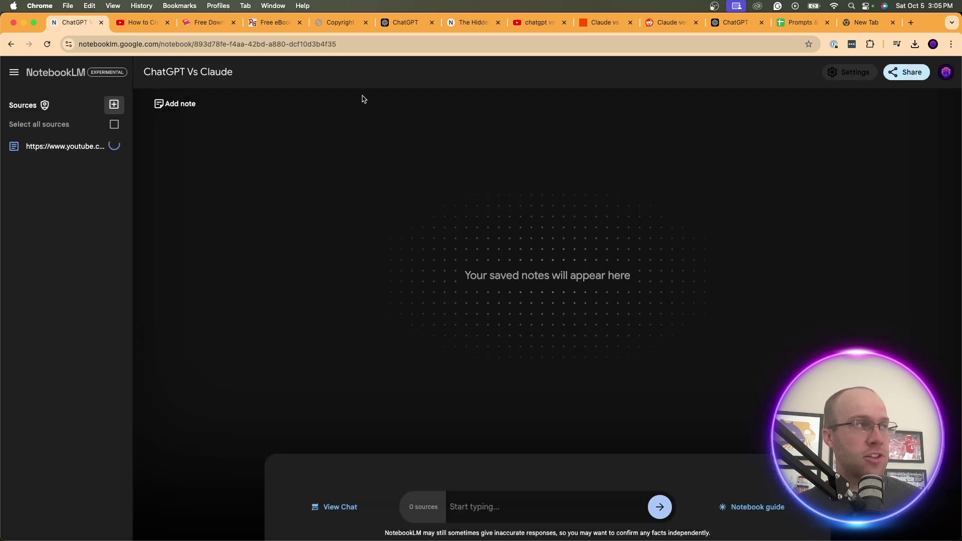
- Add the Zapier comparison article as a website source
click(610, 23)
click(547, 39)
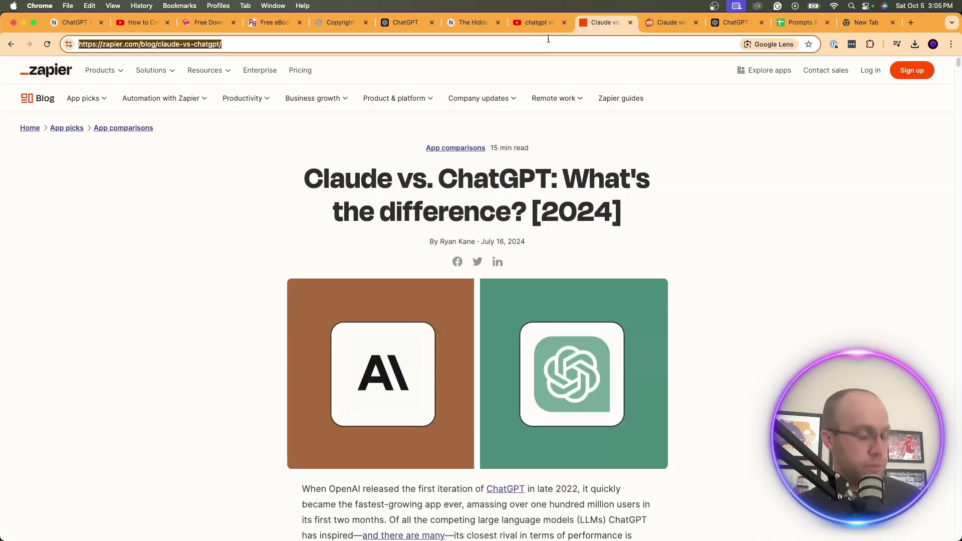
key(super+c)
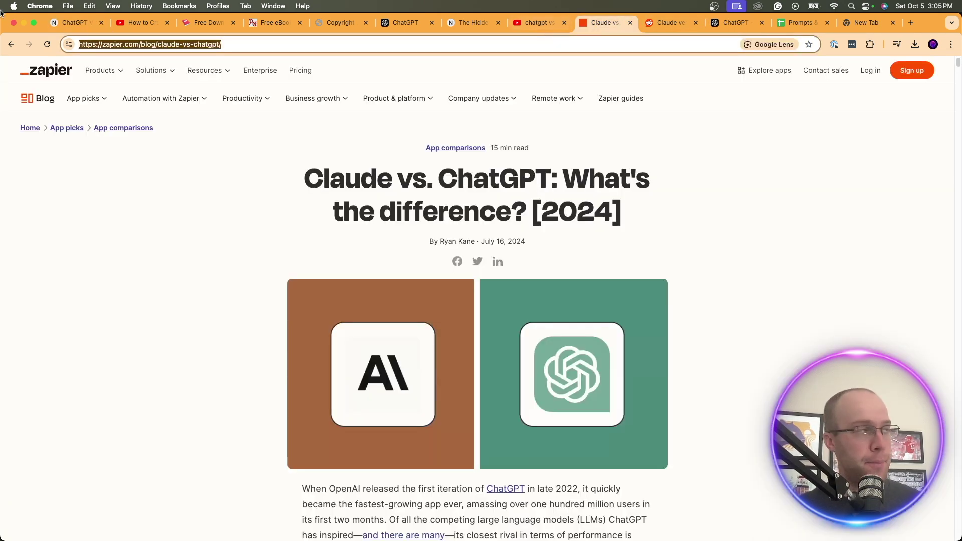
click(75, 22)
click(114, 104)
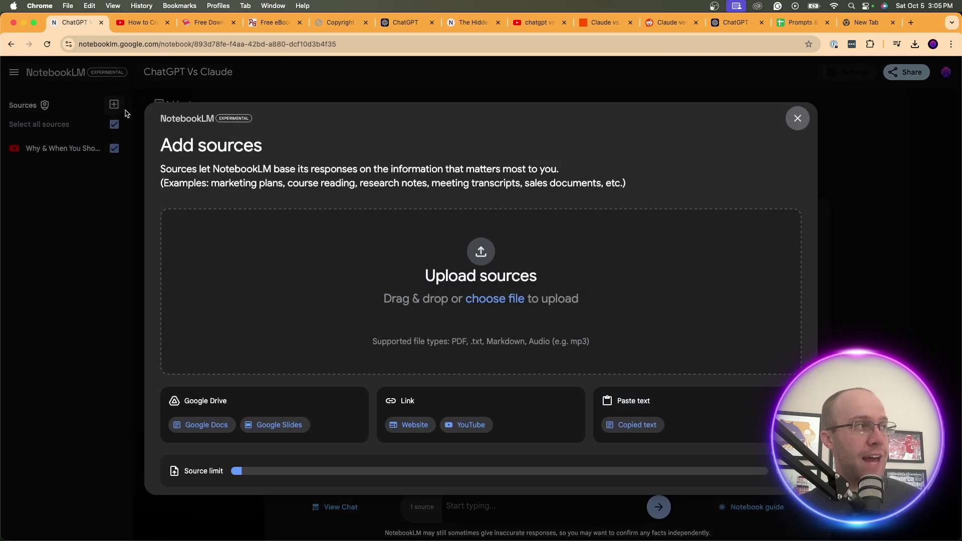
click(413, 427)
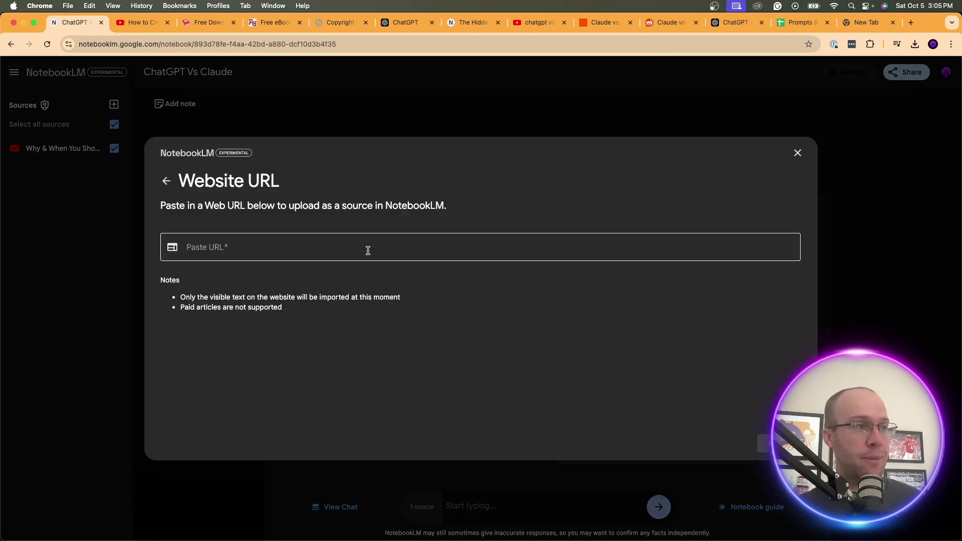
key(super+v)
click(757, 441)
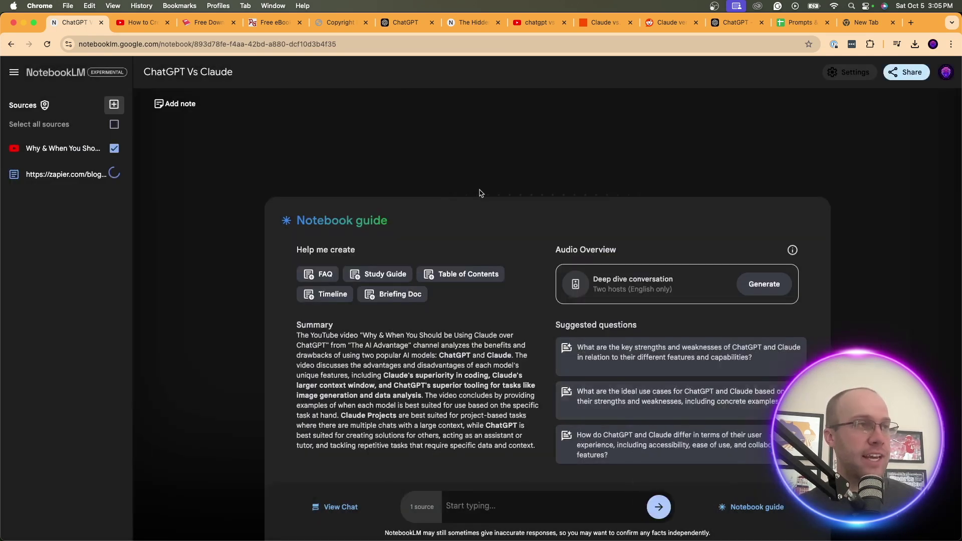
- Add the Reddit discussion post as a third website source
click(672, 22)
click(480, 40)
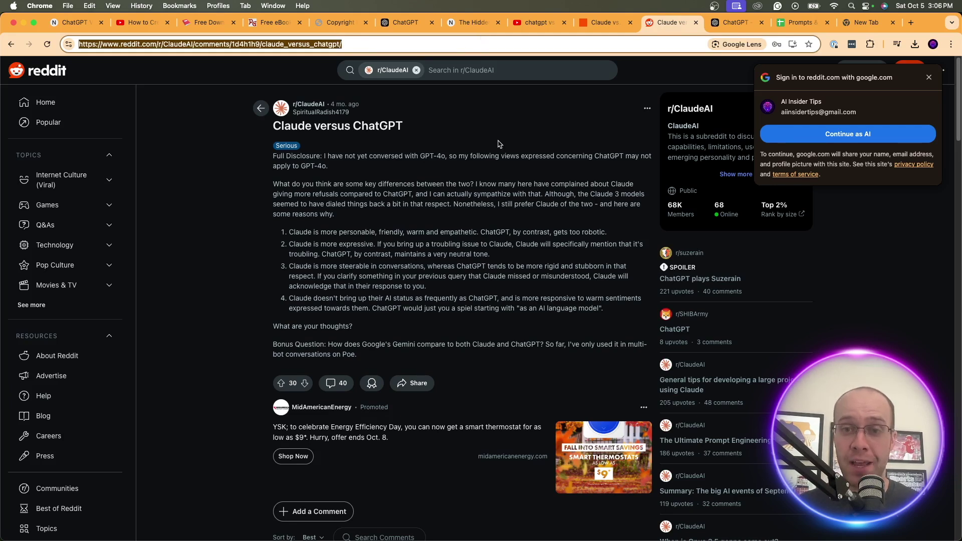
click(70, 23)
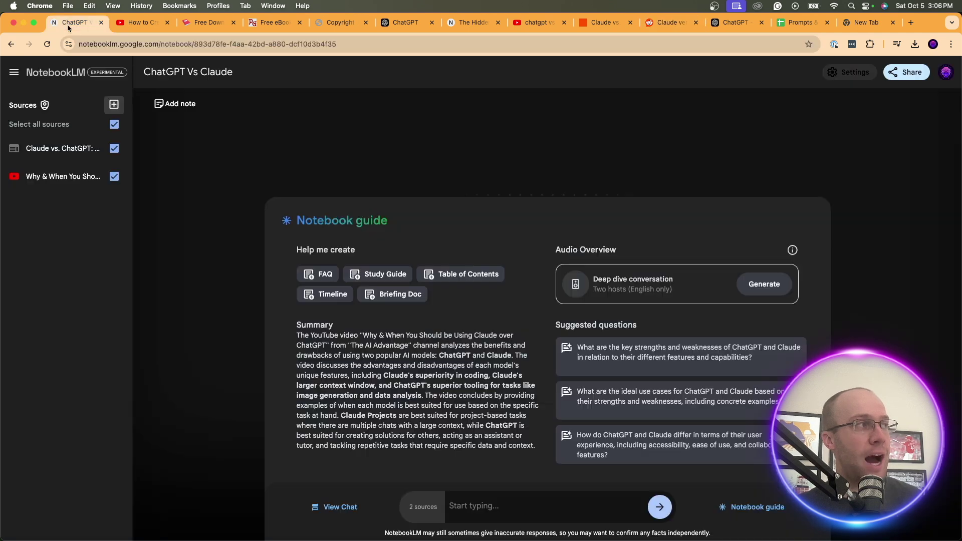
click(115, 106)
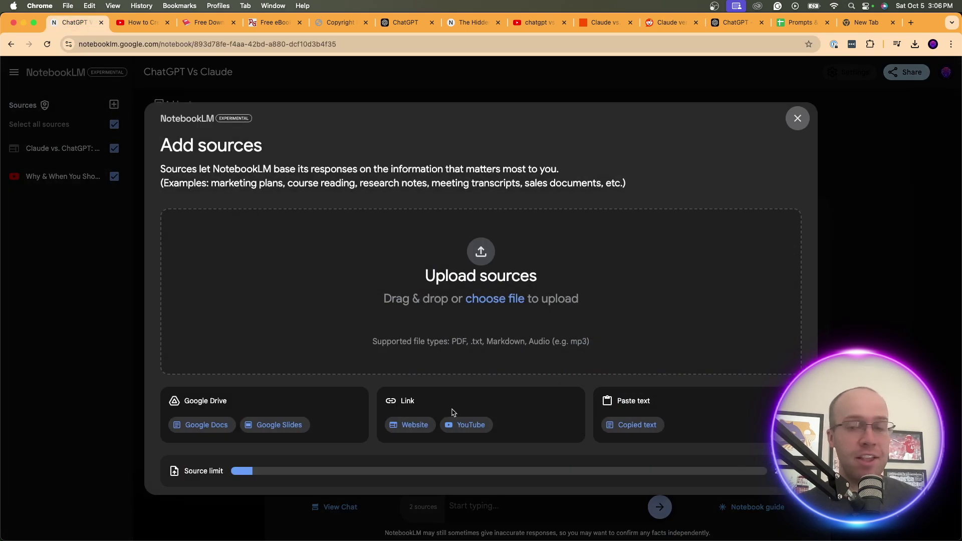
click(405, 426)
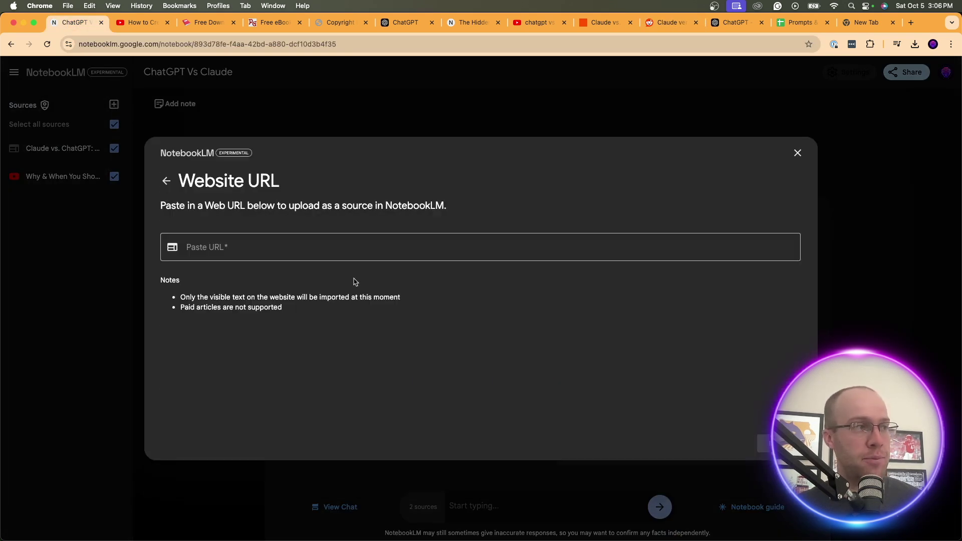
key(super+v)
click(766, 444)
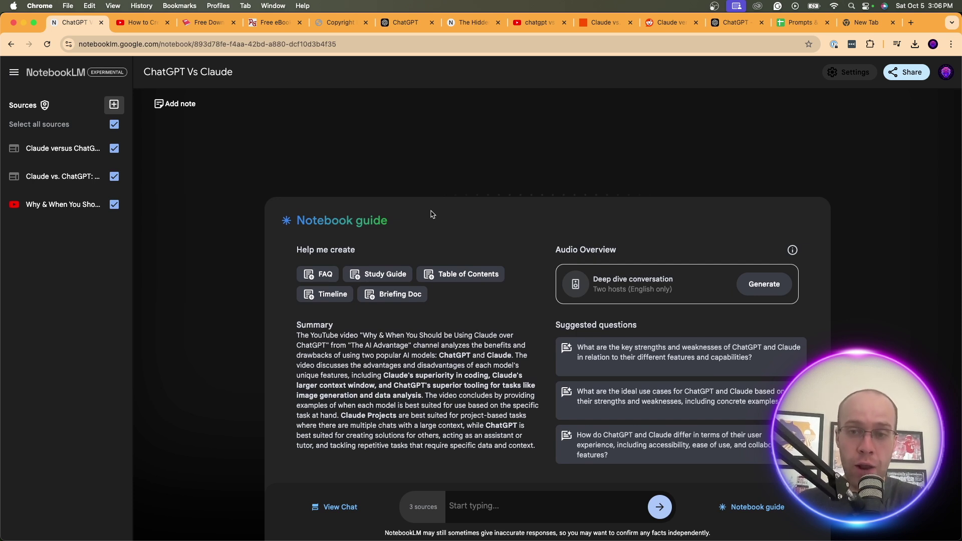
- Send the blog outline prompt from Sheets cell B68 to the NotebookLM chat
click(801, 22)
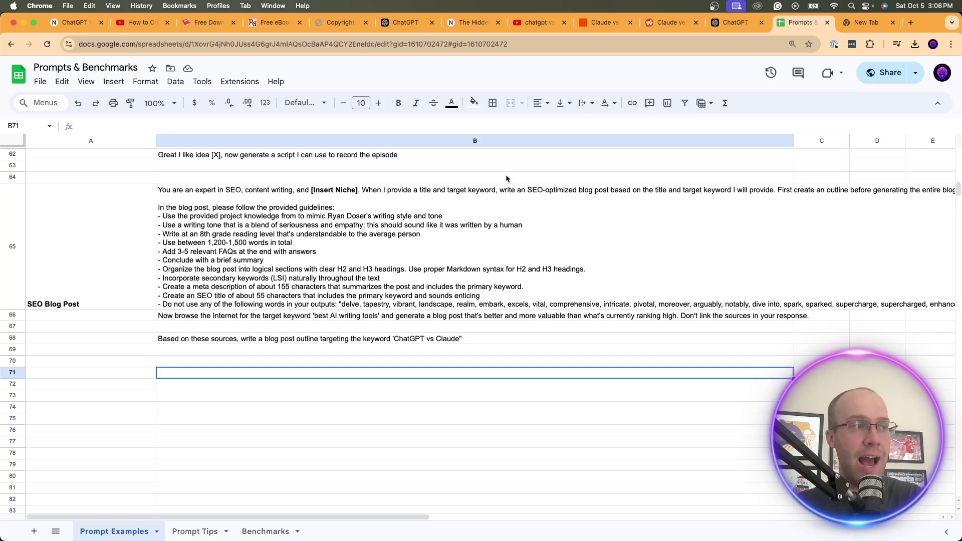
click(290, 338)
double_click(290, 339)
key(super+a)
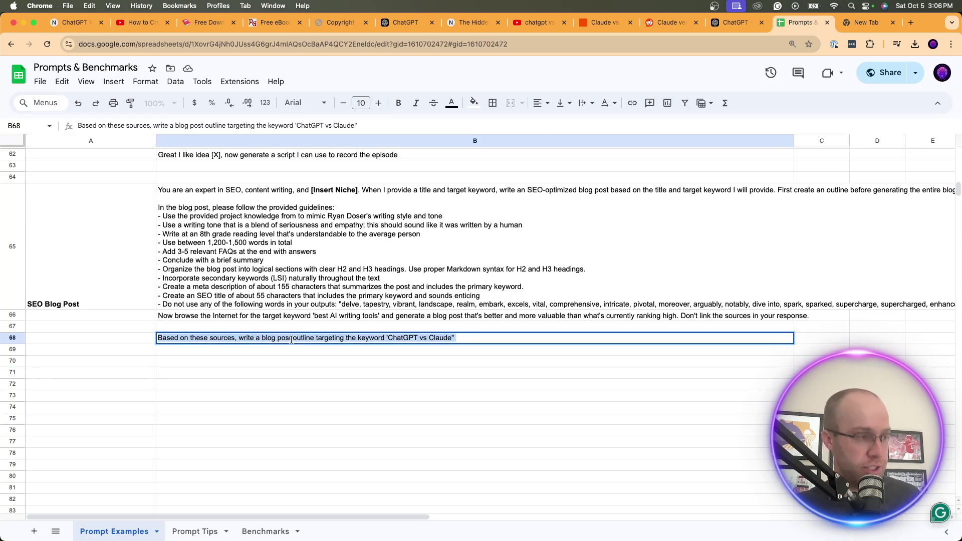
click(77, 23)
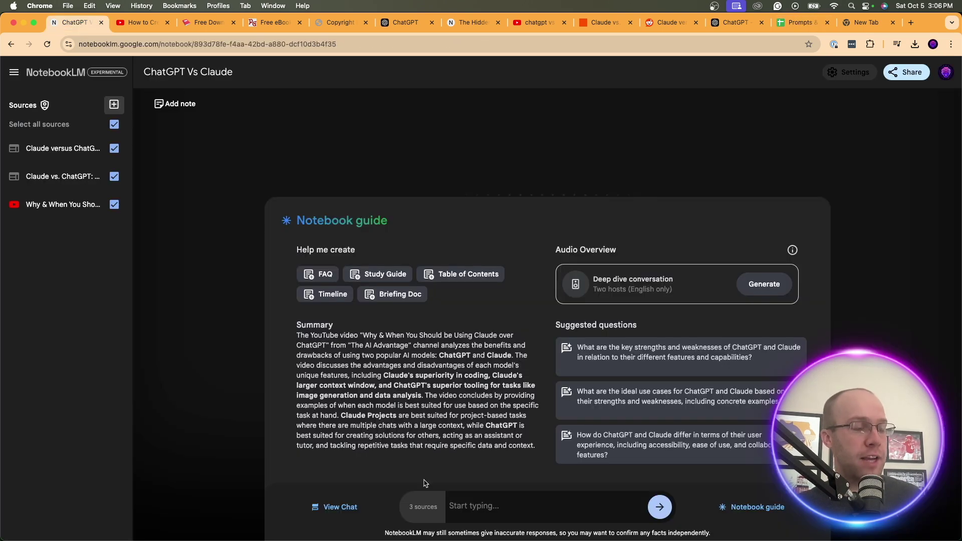
click(514, 496)
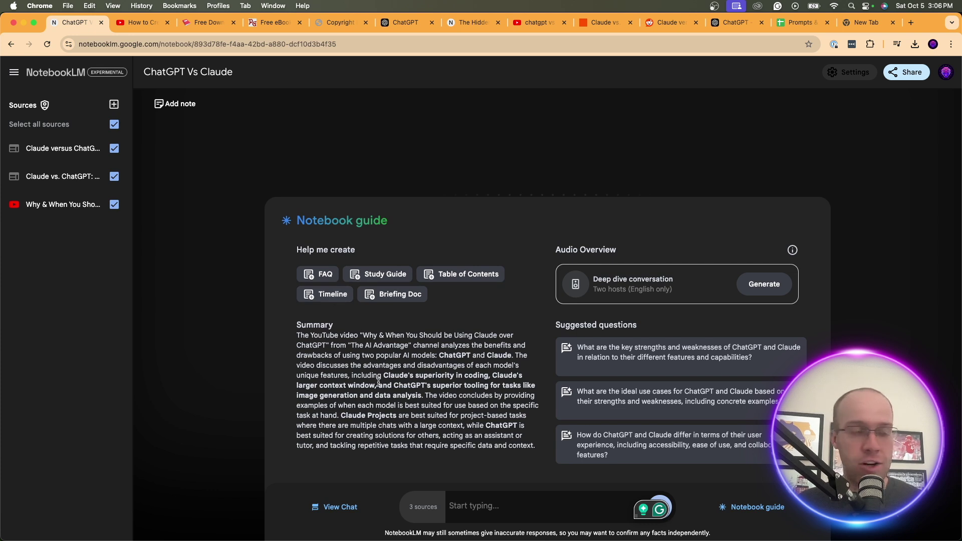
key(super+v)
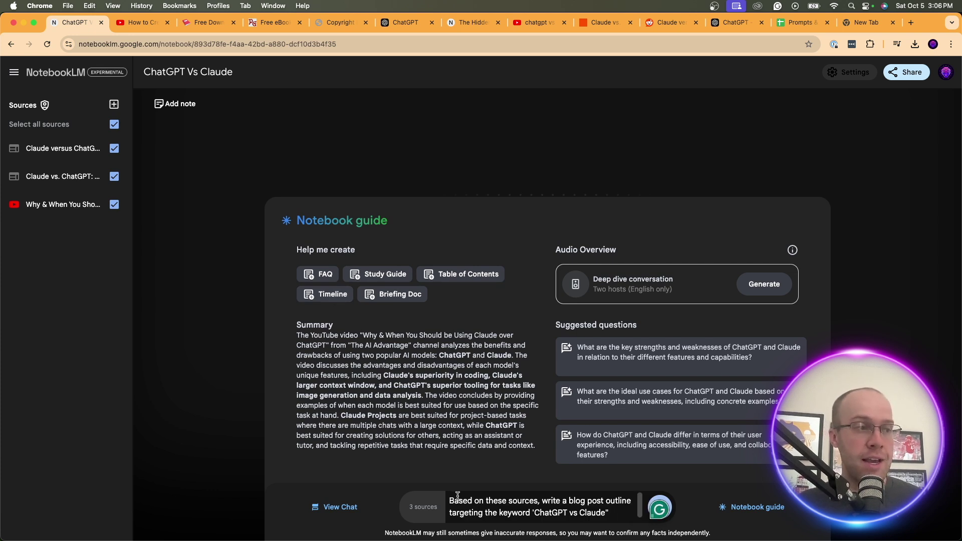
drag(457, 497, 599, 512)
key(Return)
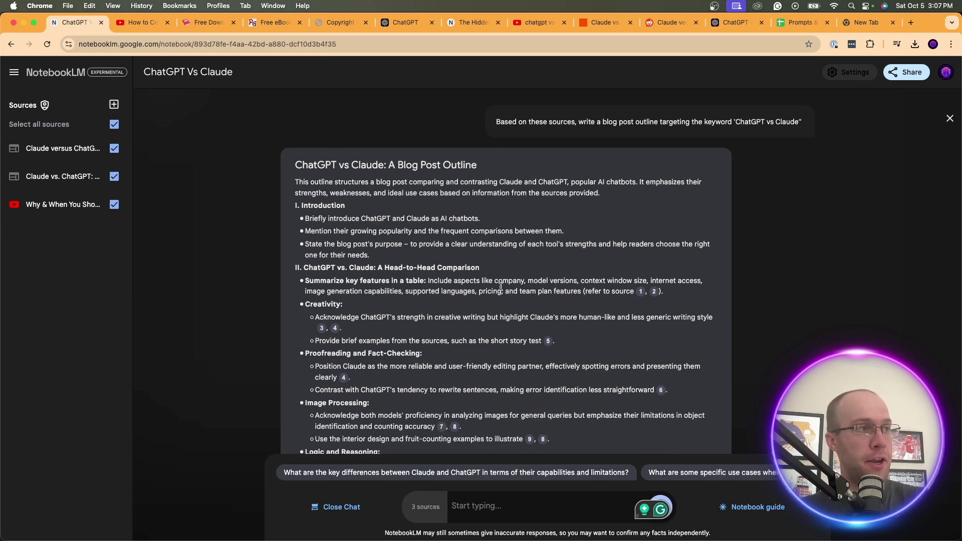
- Select and copy the generated 'ChatGPT vs Claude: A Blog Post Outline'
scroll(403, 202, down, 2)
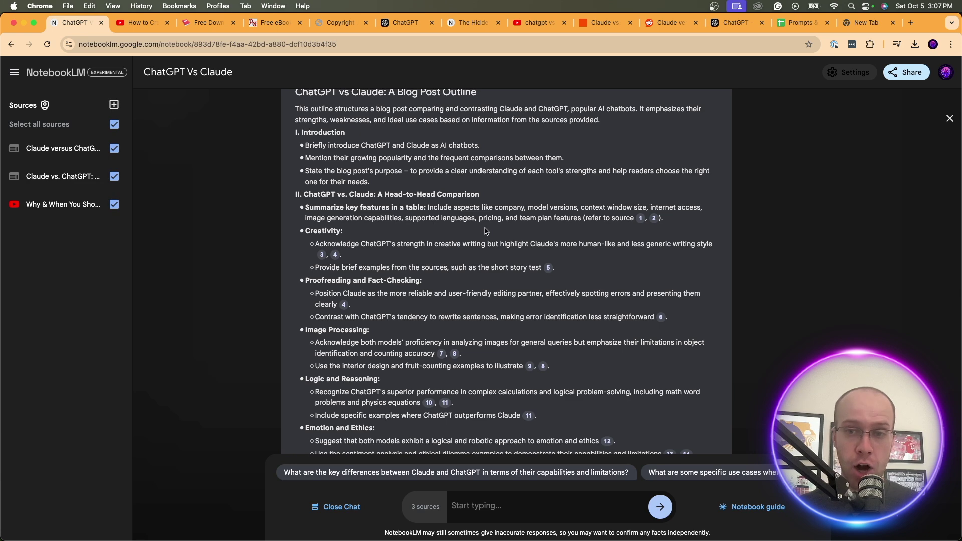
scroll(485, 231, up, 3)
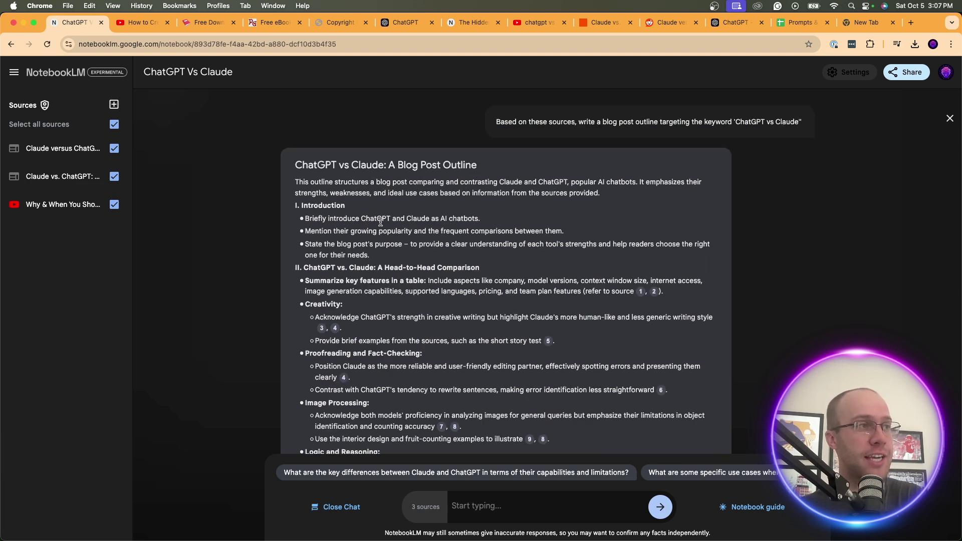
triple_click(300, 164)
drag(303, 163, 605, 391)
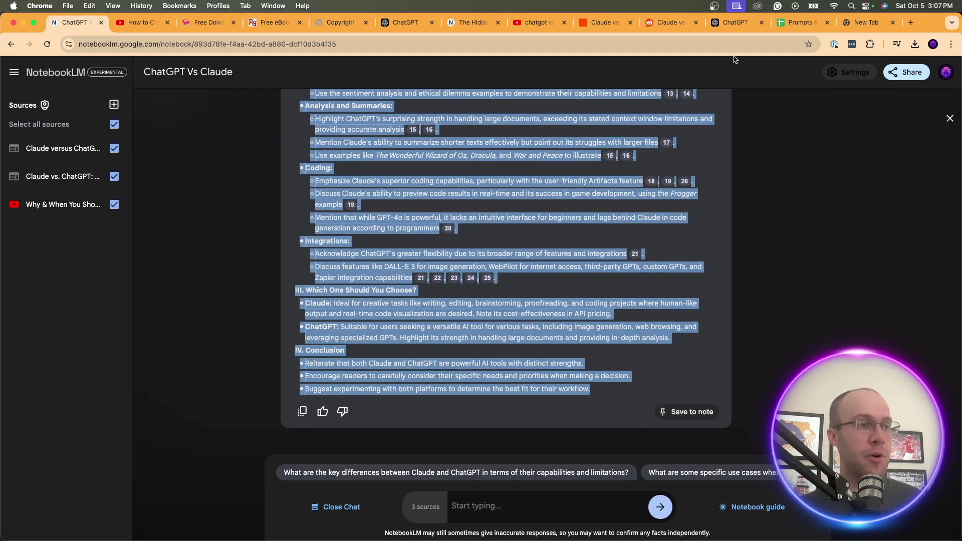
click(741, 23)
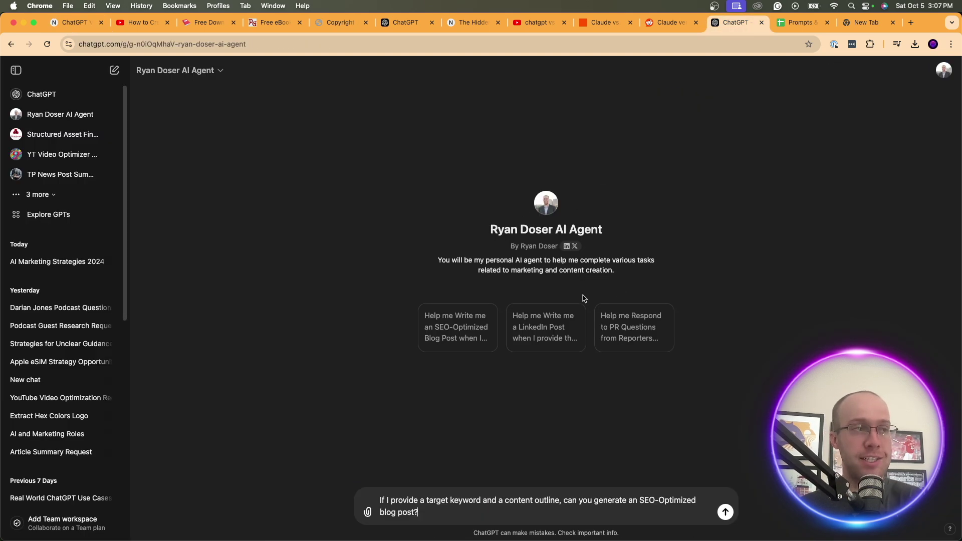
- Review the prepared SEO blog-post question in the custom GPT message box
drag(639, 230, 644, 206)
click(646, 205)
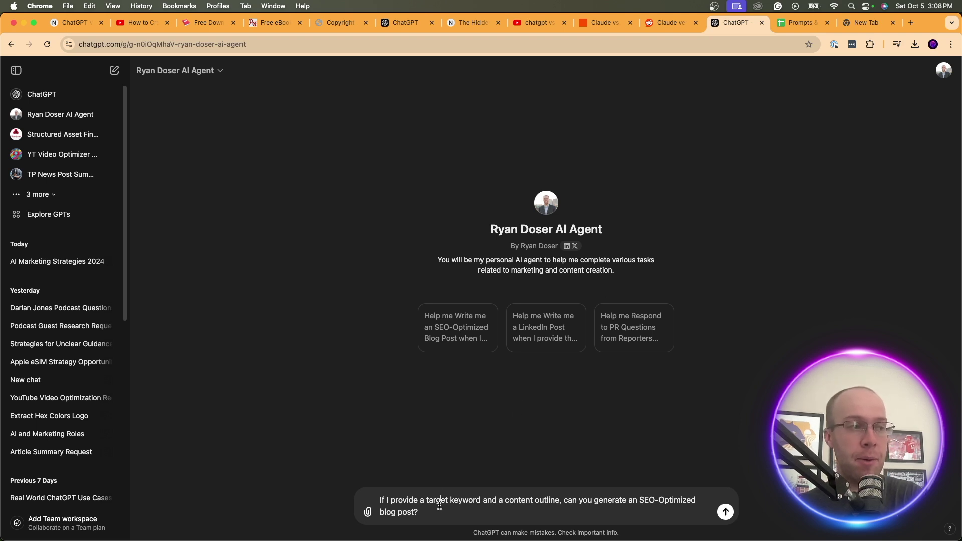
drag(432, 512, 380, 497)
click(409, 500)
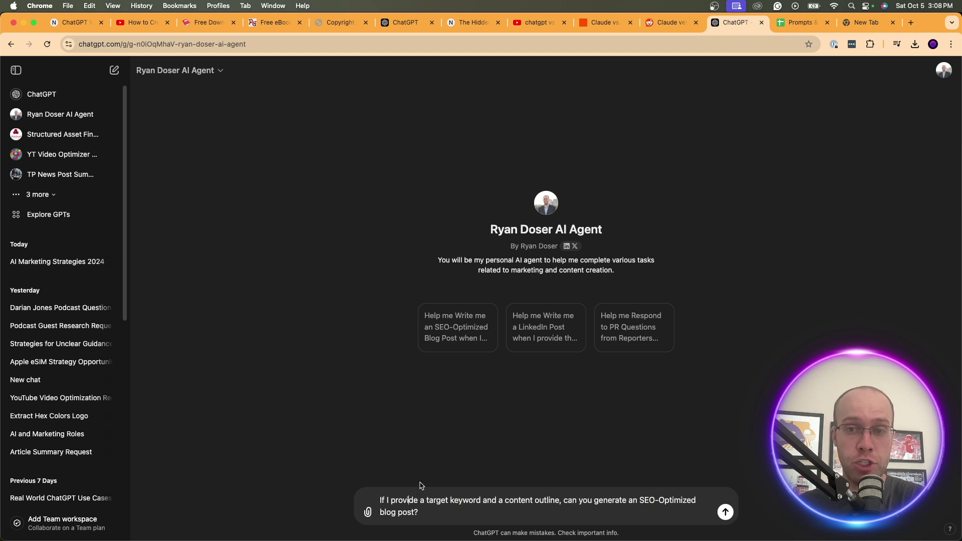
drag(381, 500, 429, 511)
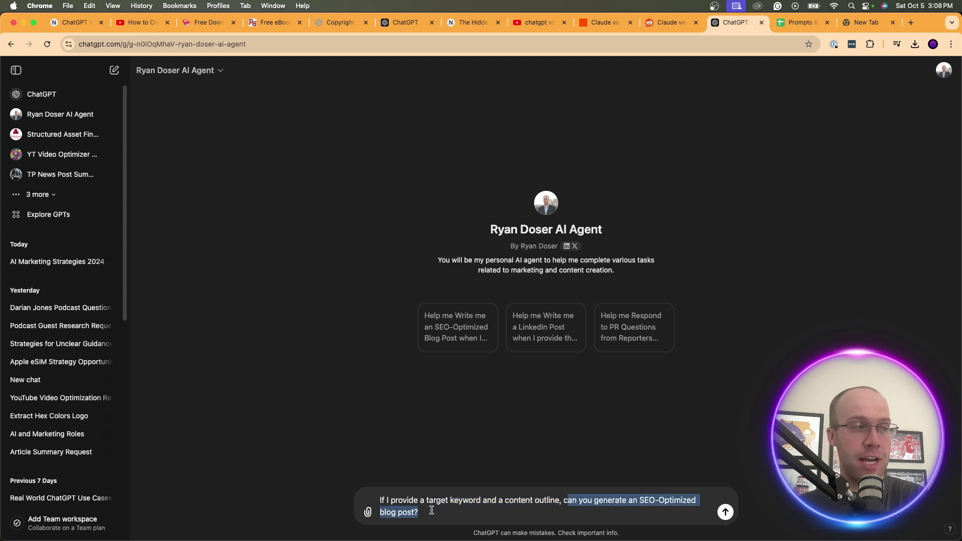
click(431, 511)
- Send the question, then send Target Keyword 'ChatGPT vs Claude' with the pasted outline
key(Return)
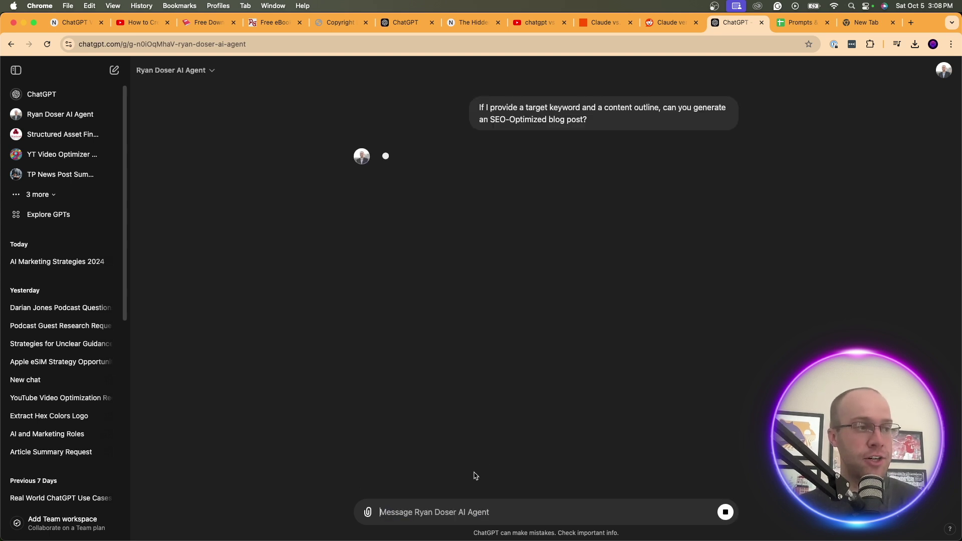
text(T)
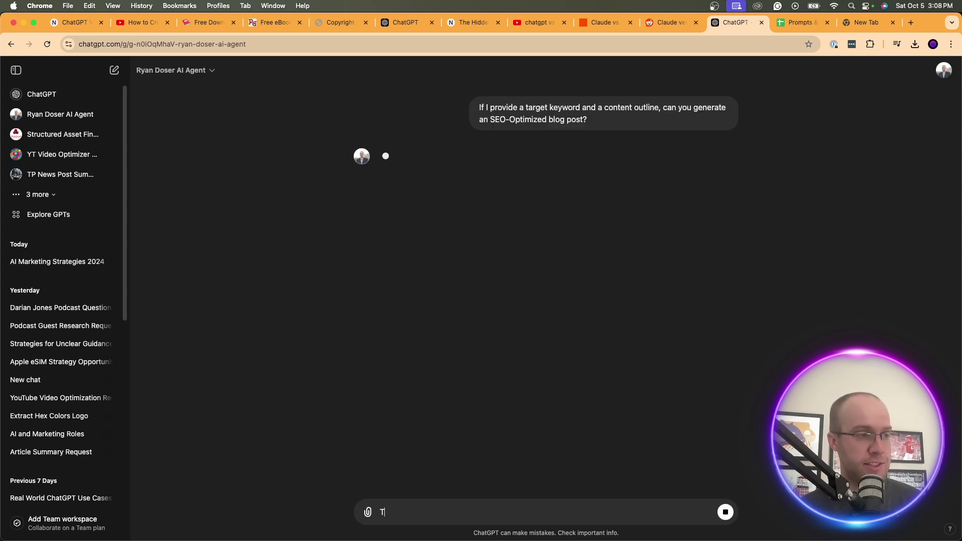
text(arget Keyword - )
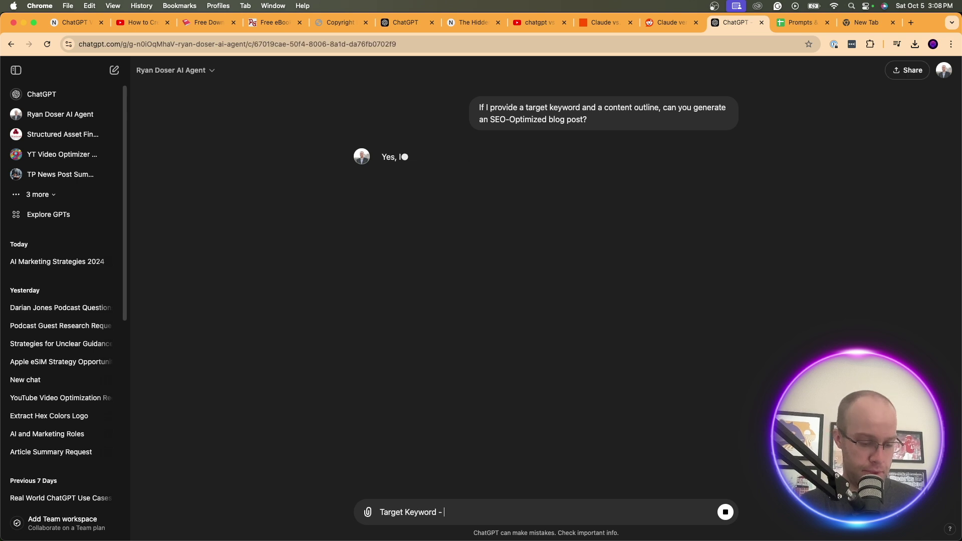
text('ChatGPT vs Claude)
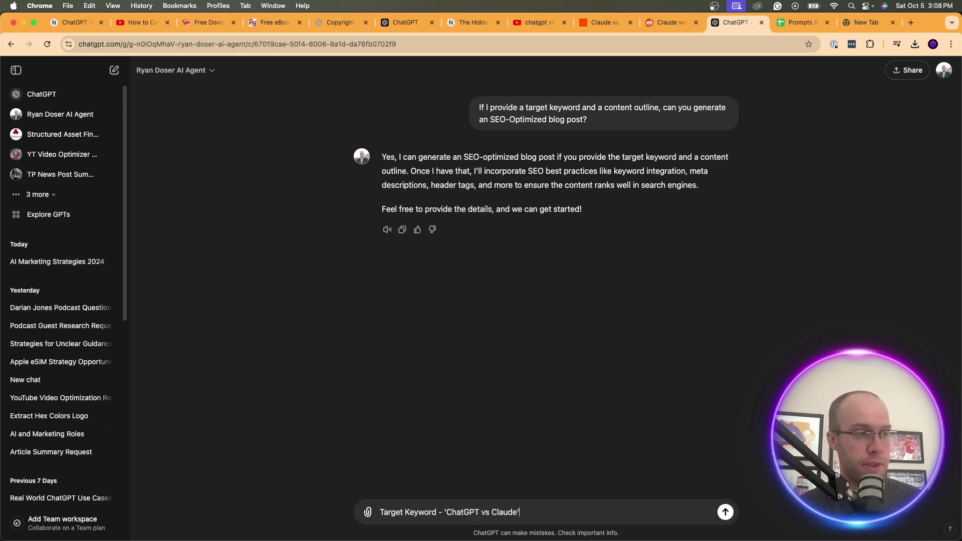
text(')
key(shift+Return)
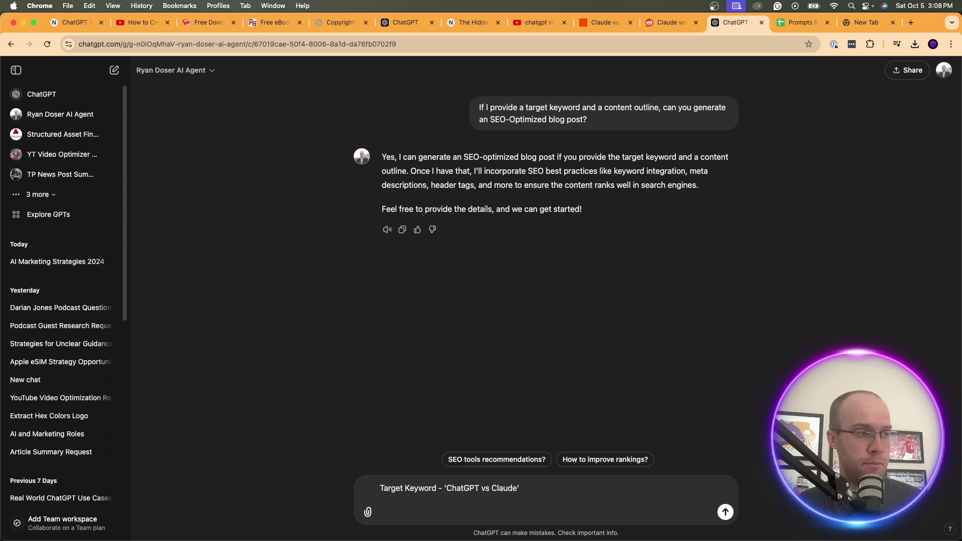
text(Vilog P)
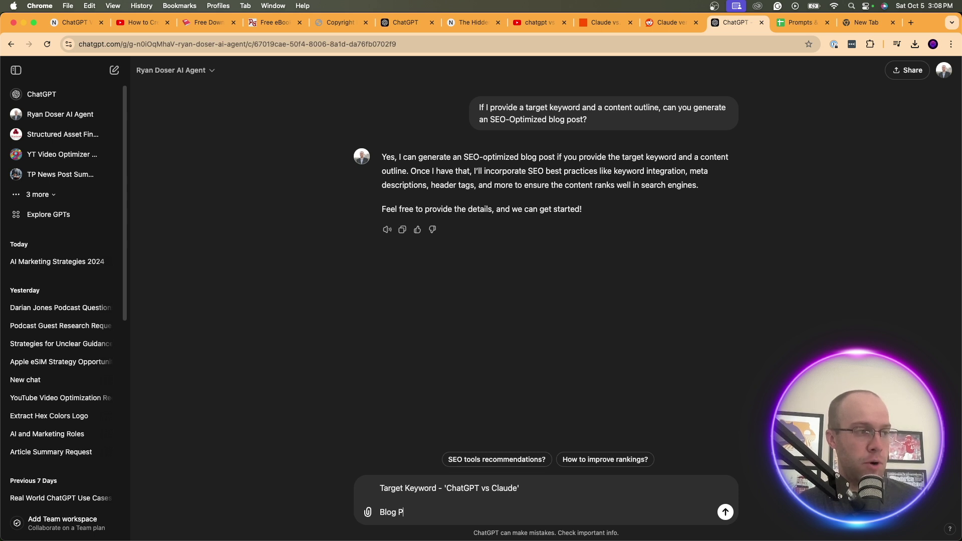
text(ost Outline:)
key(shift+Return)
key(shift+Return)
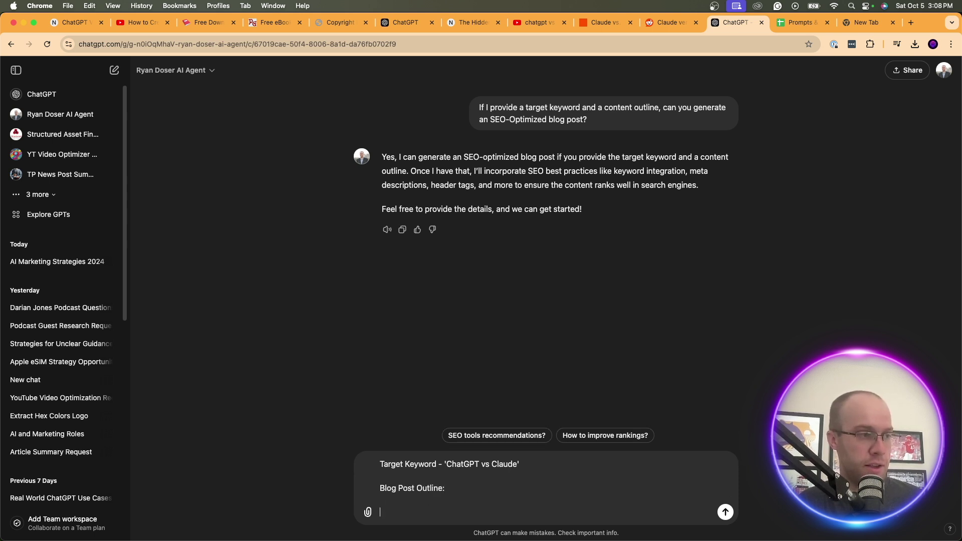
key(super+v)
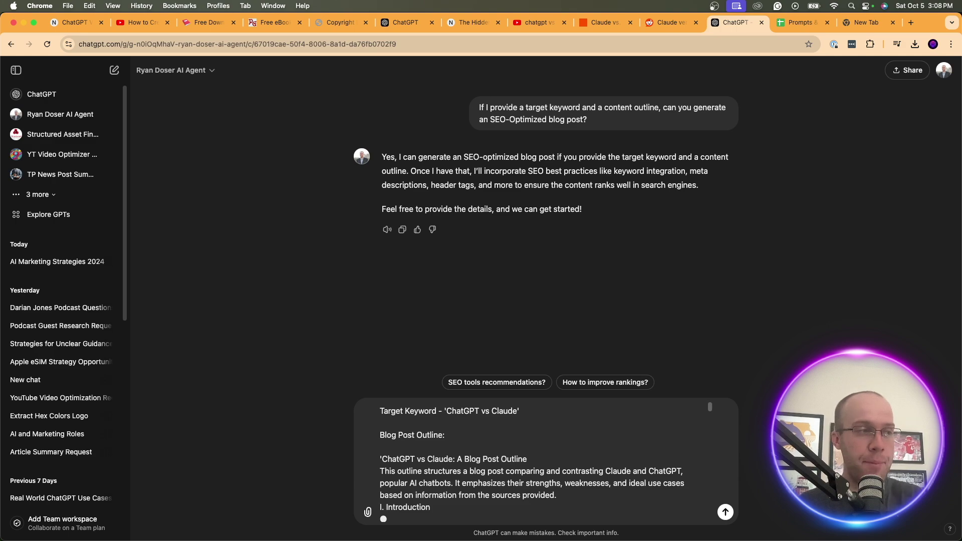
scroll(516, 468, down, 15)
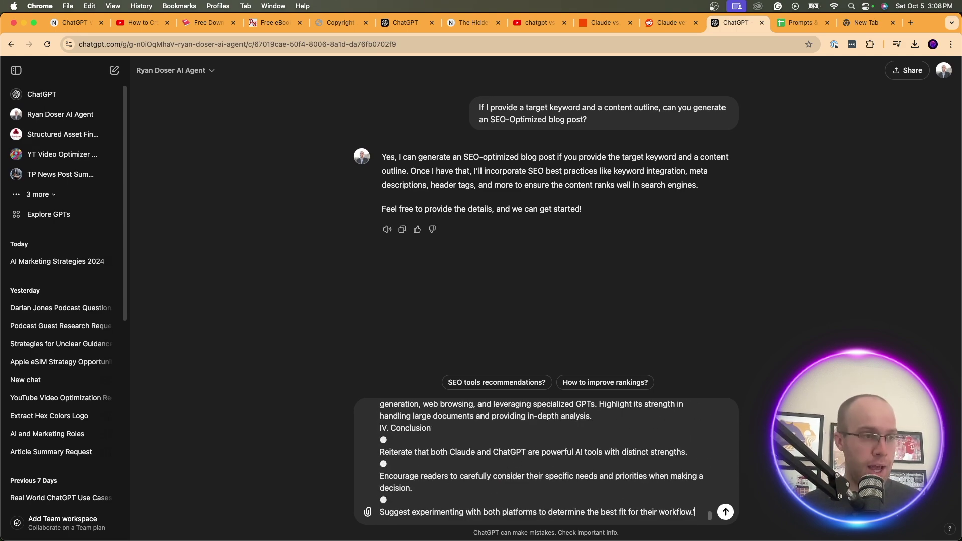
key(Return)
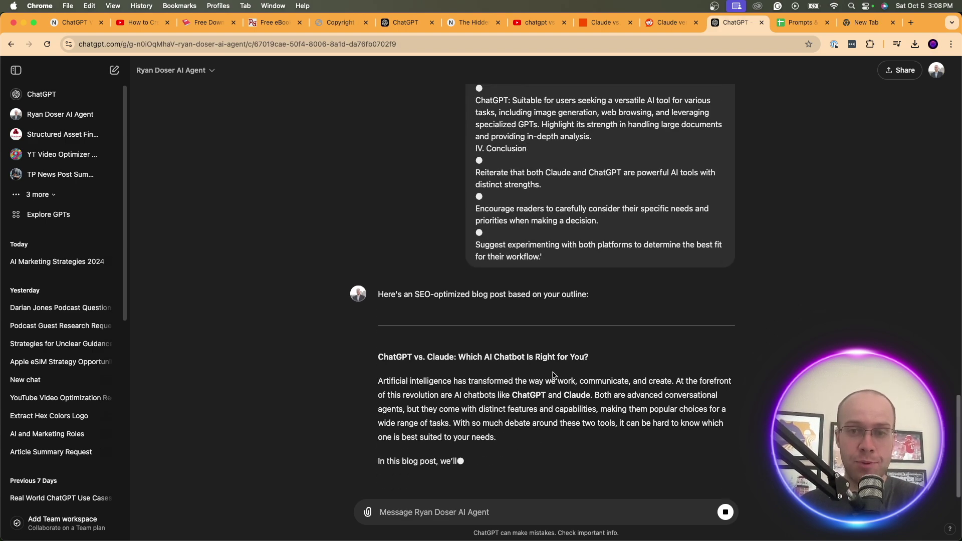
- Compare the streaming post against the NotebookLM outline and check the keyword in its title
scroll(566, 364, up, 3)
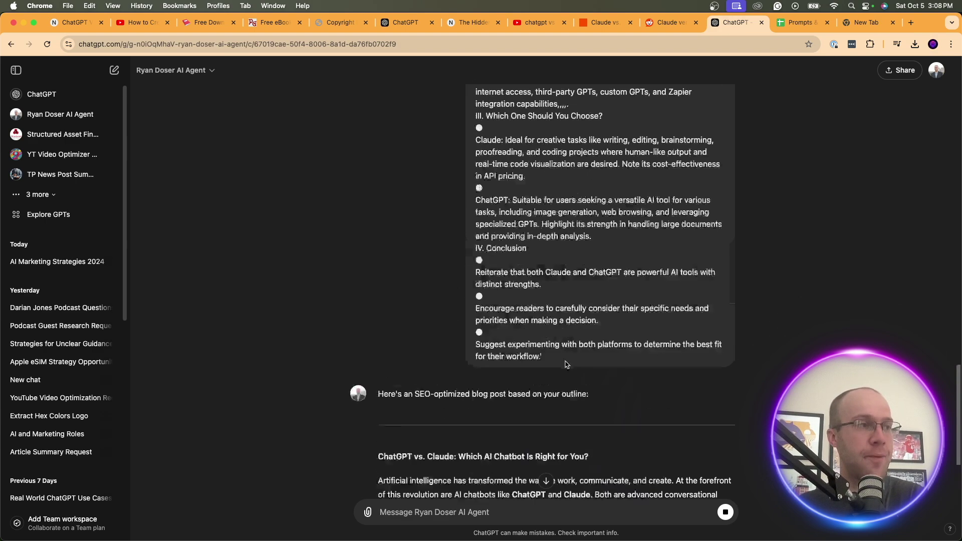
scroll(567, 365, up, 15)
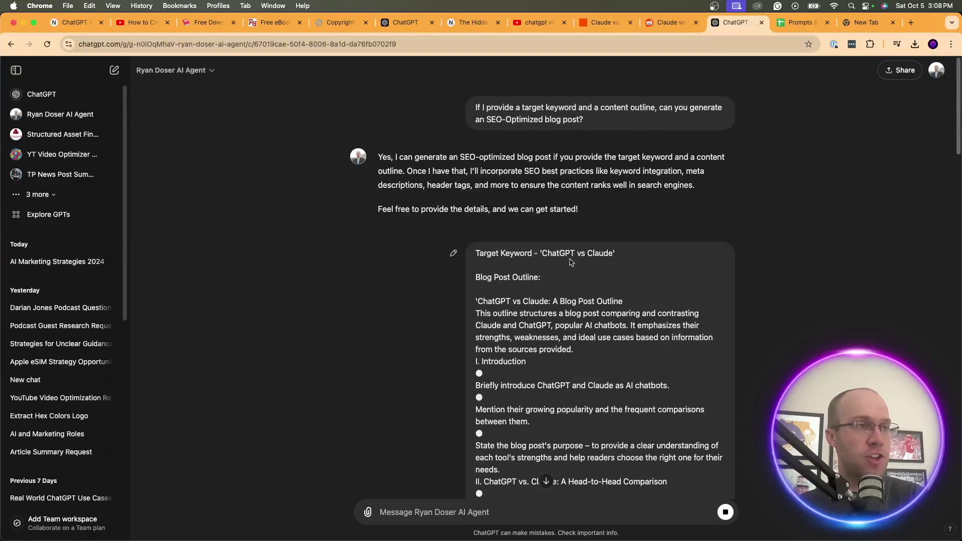
key(super+1)
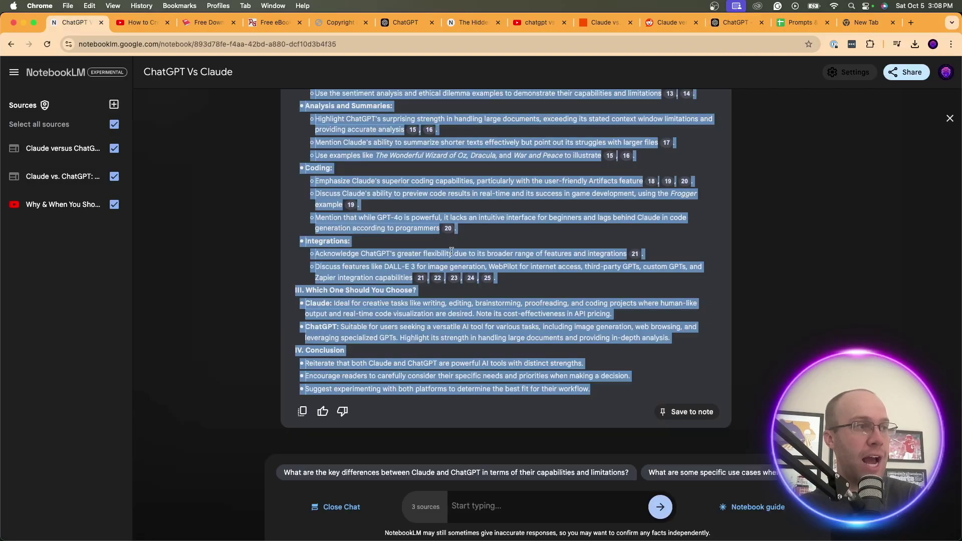
scroll(452, 252, up, 1)
click(721, 24)
scroll(604, 314, down, 10)
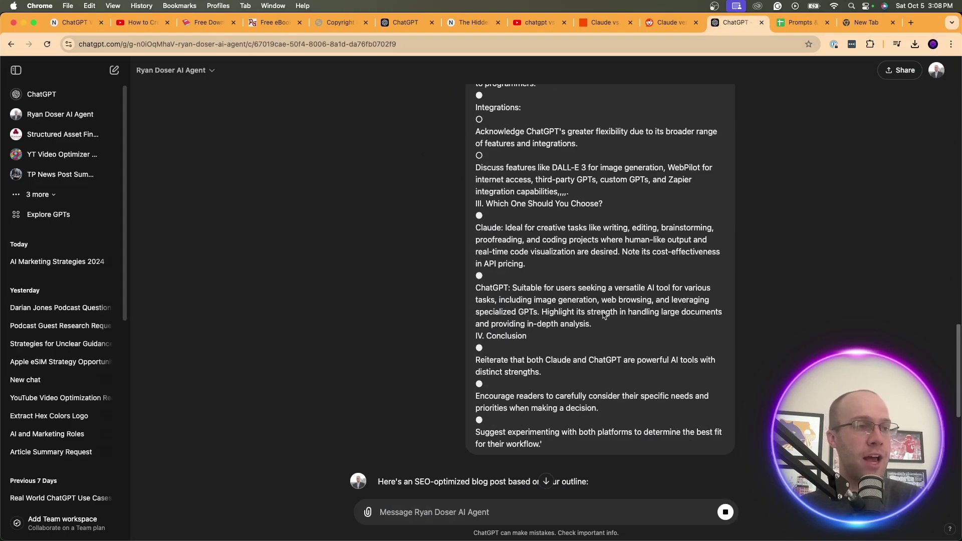
scroll(604, 314, down, 8)
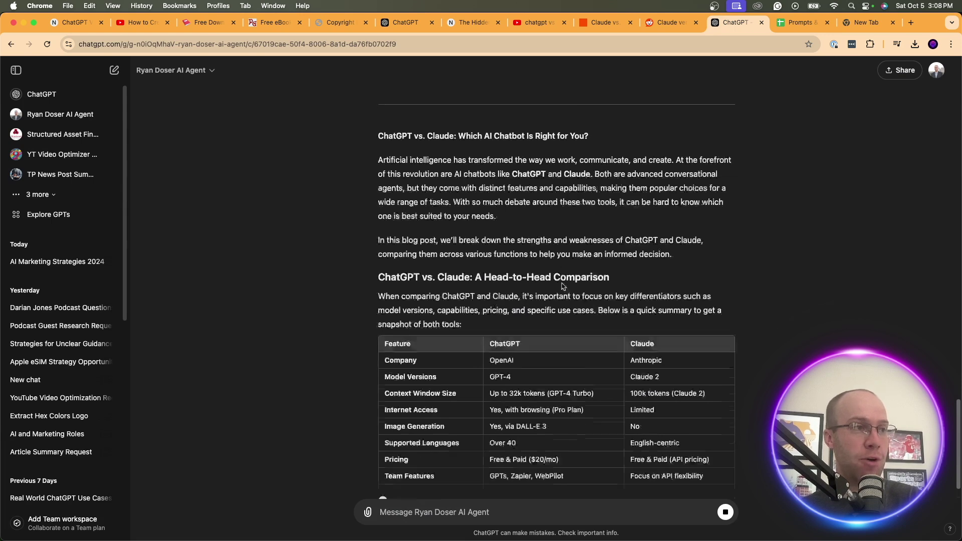
scroll(564, 287, up, 3)
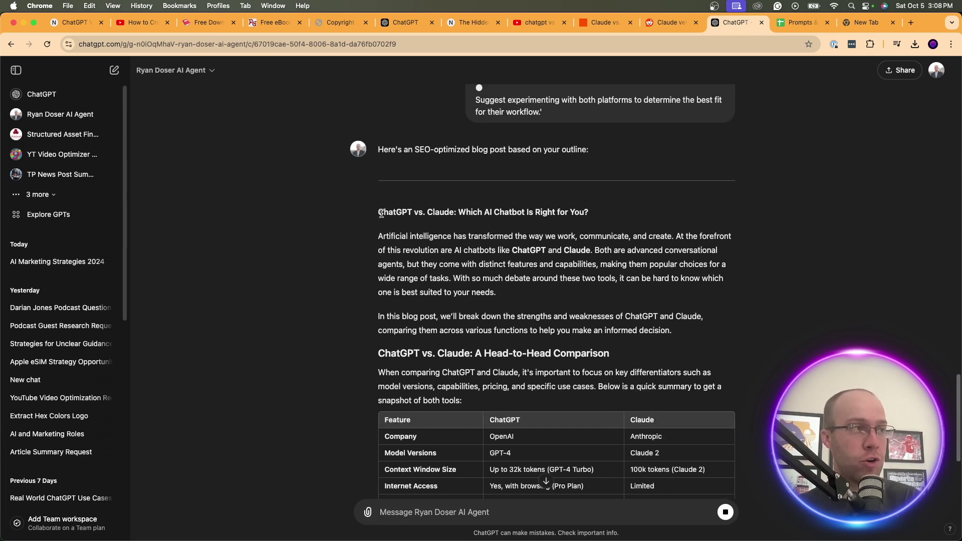
drag(379, 213, 453, 212)
click(452, 212)
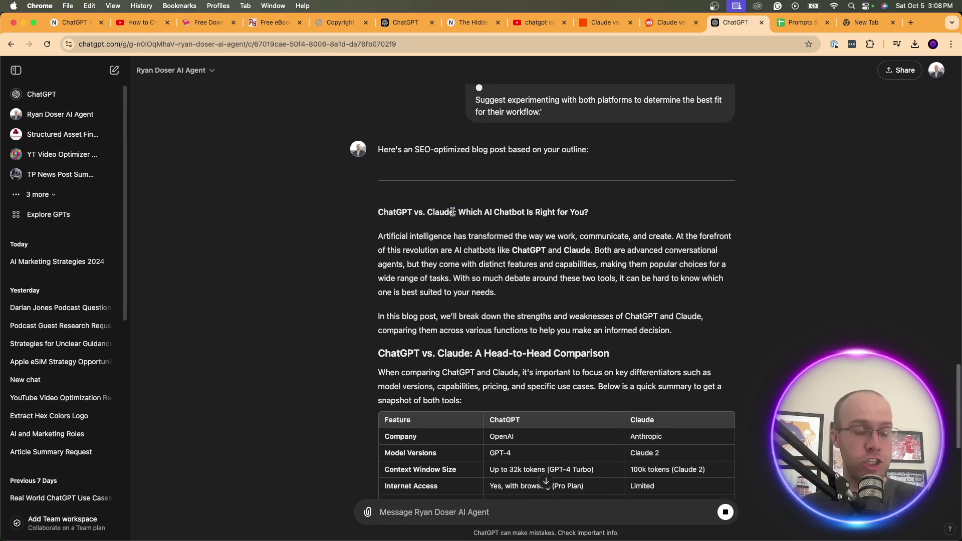
- Review the post's feature comparison table and sections through Coding, then revisit the outline
scroll(580, 286, down, 5)
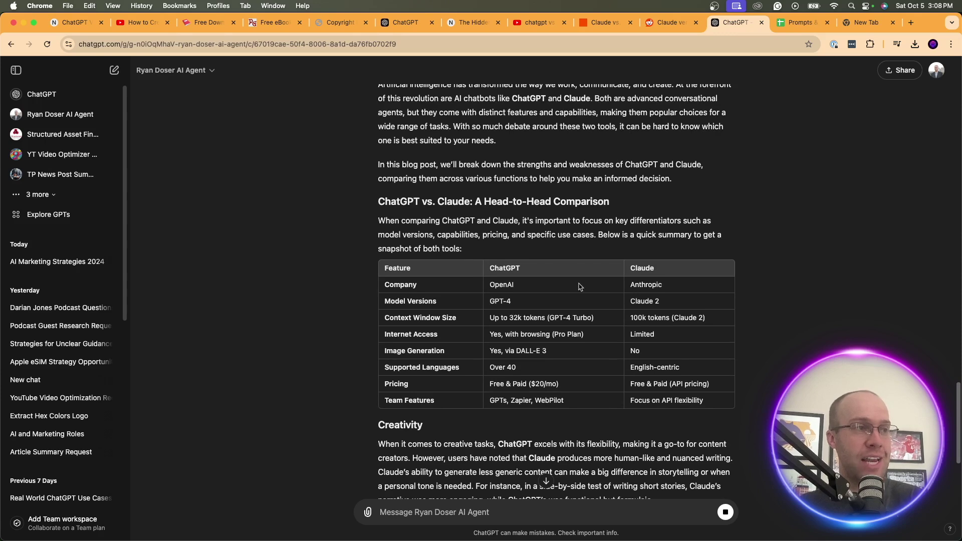
scroll(602, 326, down, 1)
drag(546, 291, 480, 290)
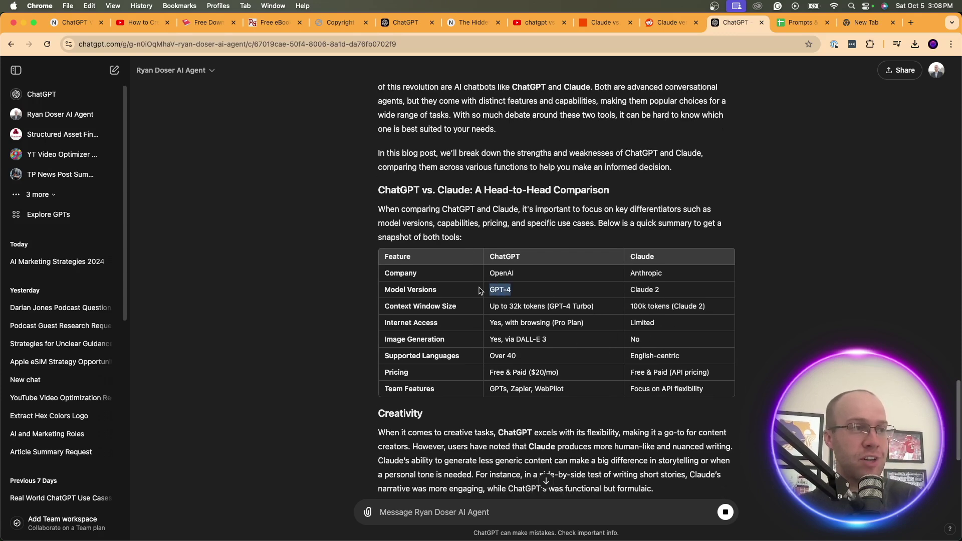
click(446, 275)
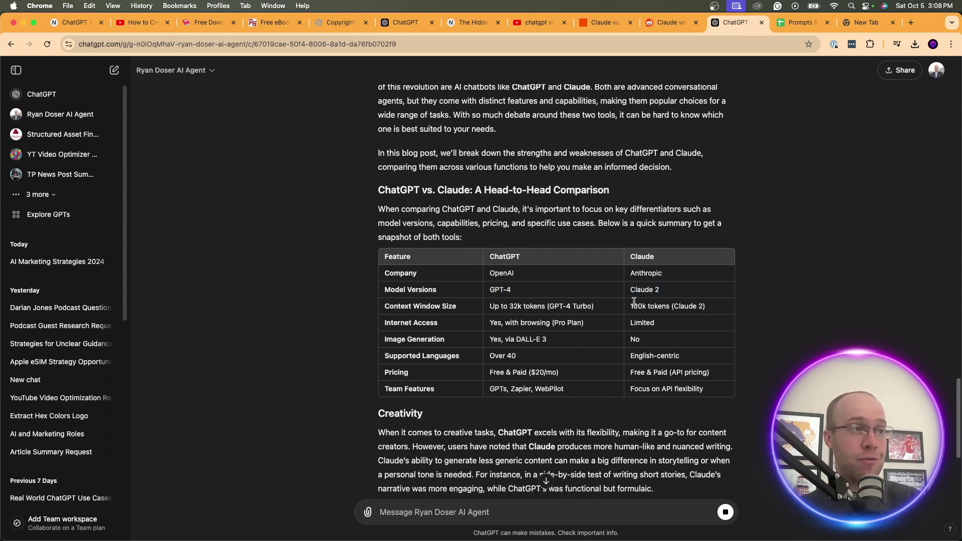
scroll(634, 301, down, 8)
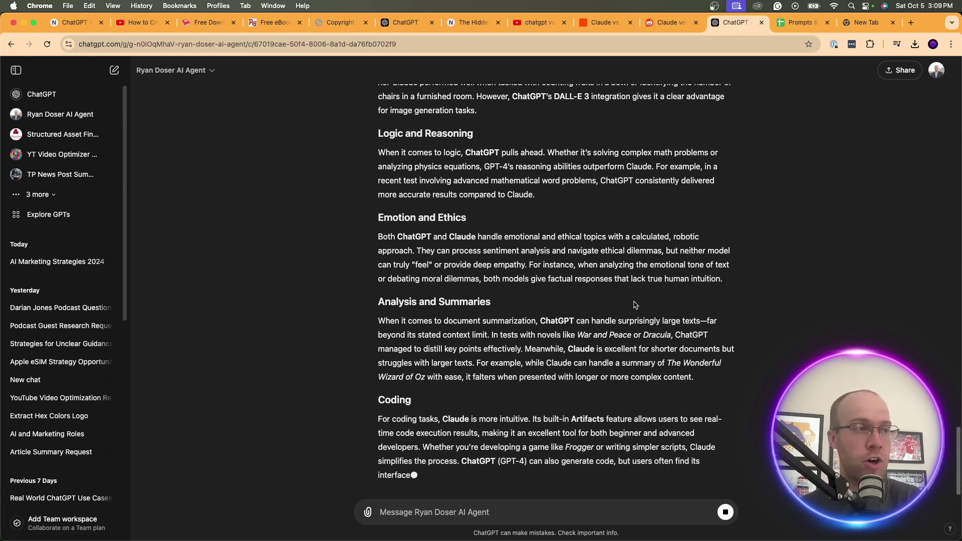
scroll(600, 216, up, 20)
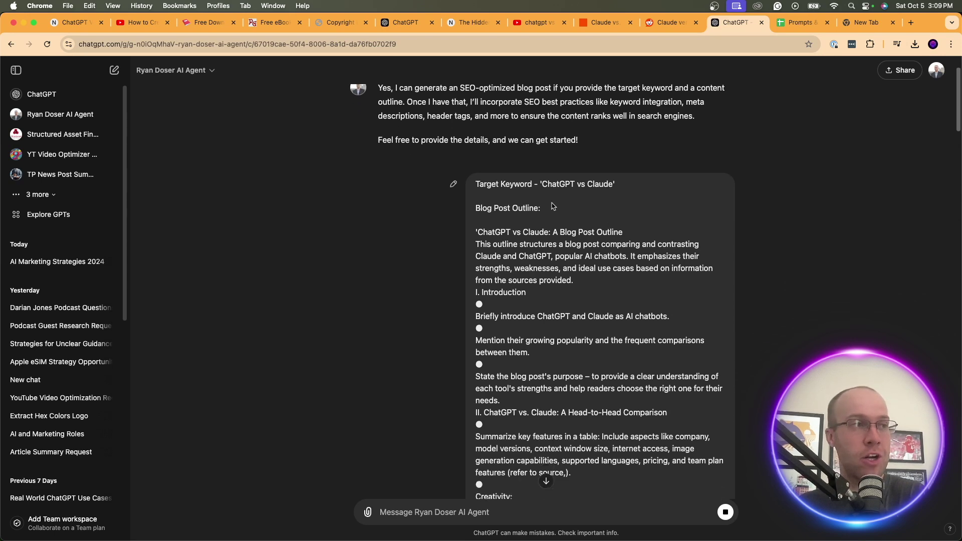
key(super+1)
scroll(364, 301, up, 10)
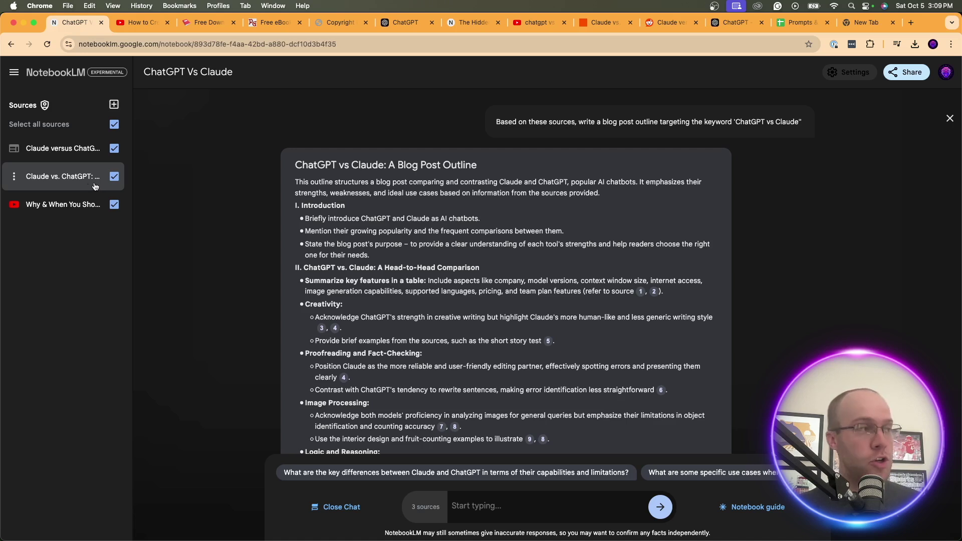
- Review the outline's three sources and its conclusion, then return to the ChatGPT blog post
triple_click(64, 223)
click(67, 224)
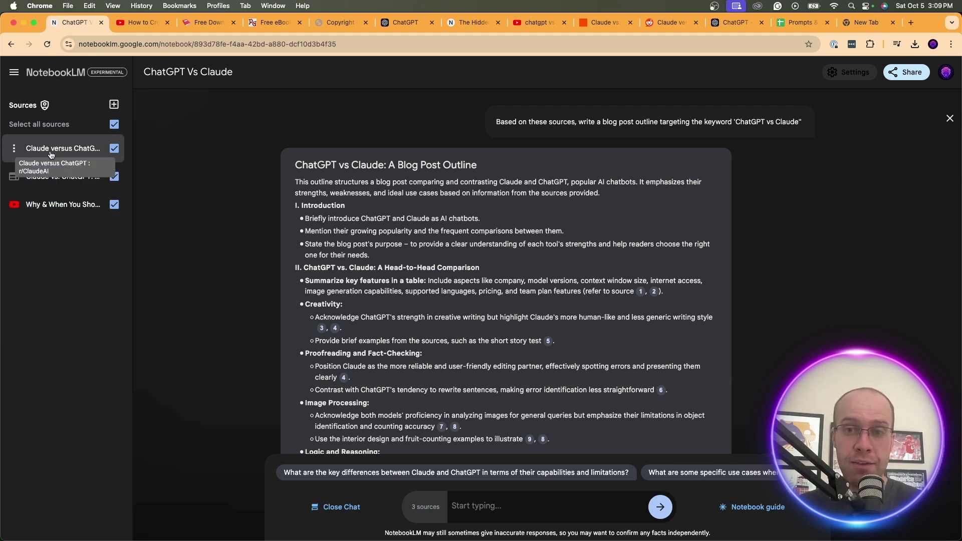
scroll(490, 465, down, 10)
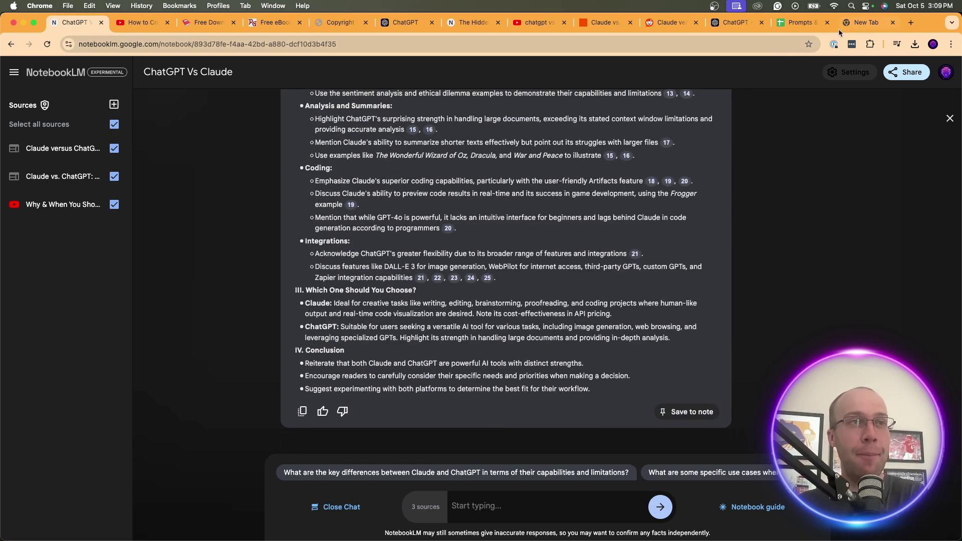
click(736, 22)
scroll(649, 250, down, 15)
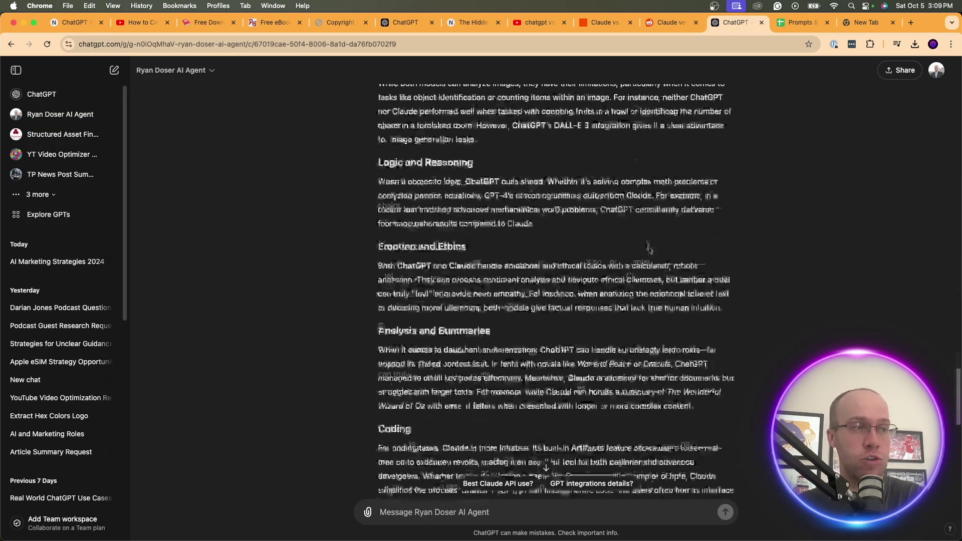
- Scroll through the finished blog post and highlight the Conclusion section
scroll(649, 249, up, 15)
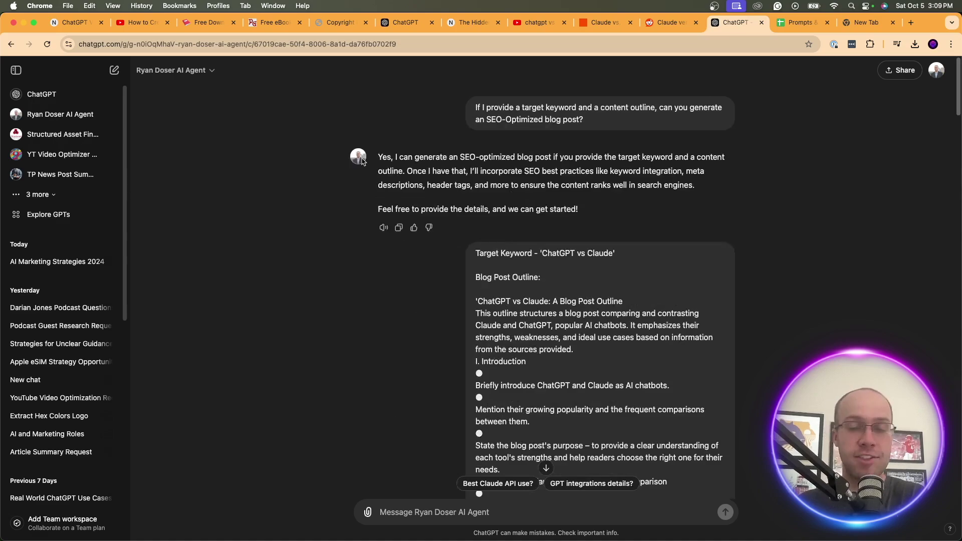
scroll(551, 251, down, 15)
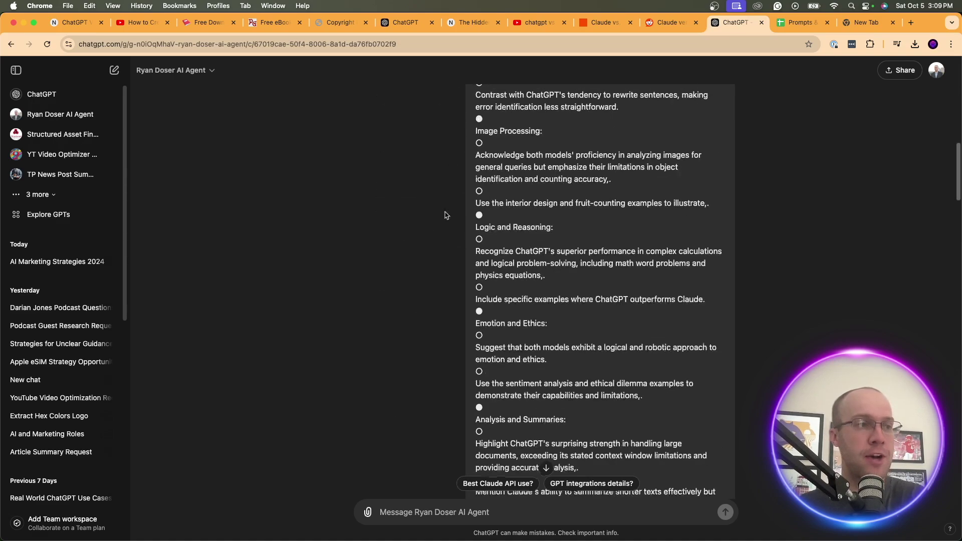
scroll(622, 261, down, 15)
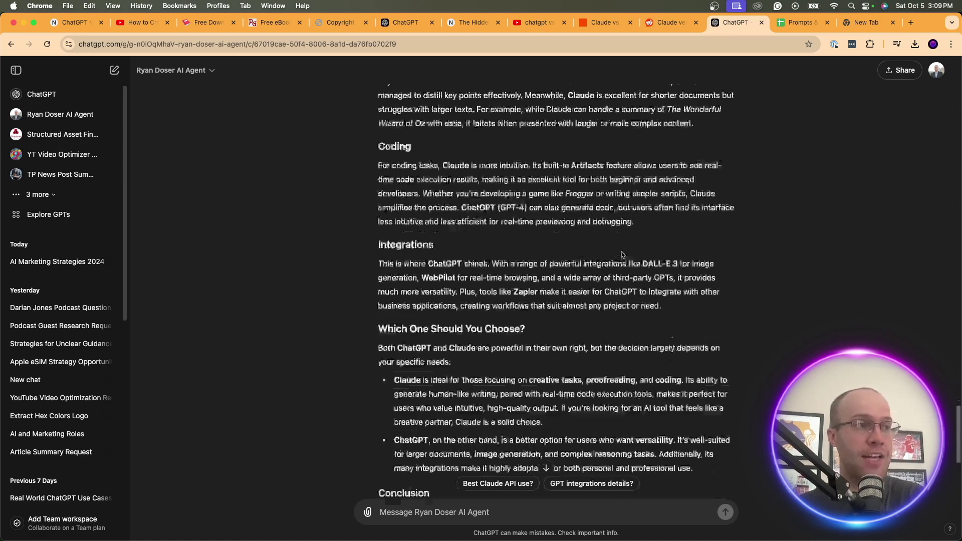
drag(504, 356, 411, 235)
click(411, 234)
- Highlight the 'Which One Should You Choose?' recommendation, then scroll back up the post
scroll(482, 320, up, 5)
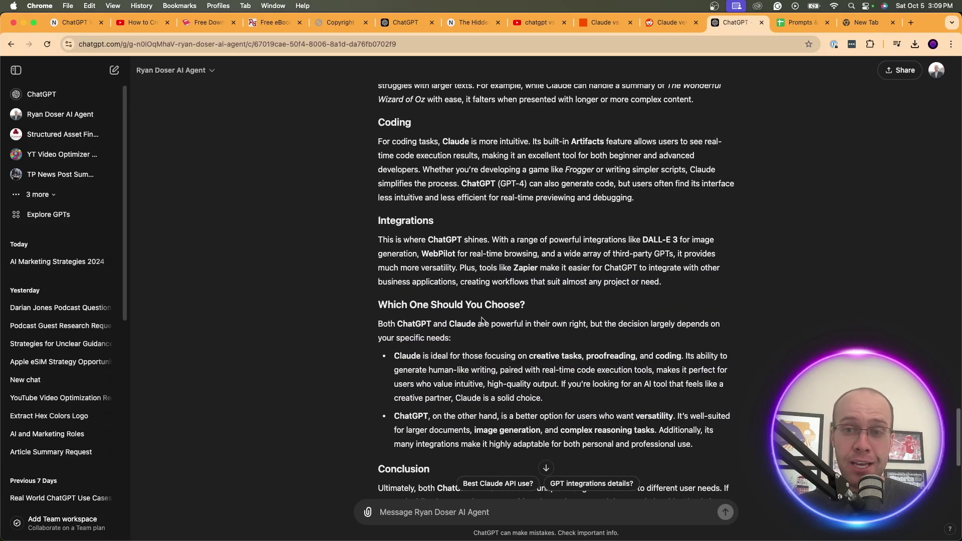
scroll(482, 319, down, 3)
drag(638, 408, 393, 251)
click(393, 251)
scroll(483, 309, up, 4)
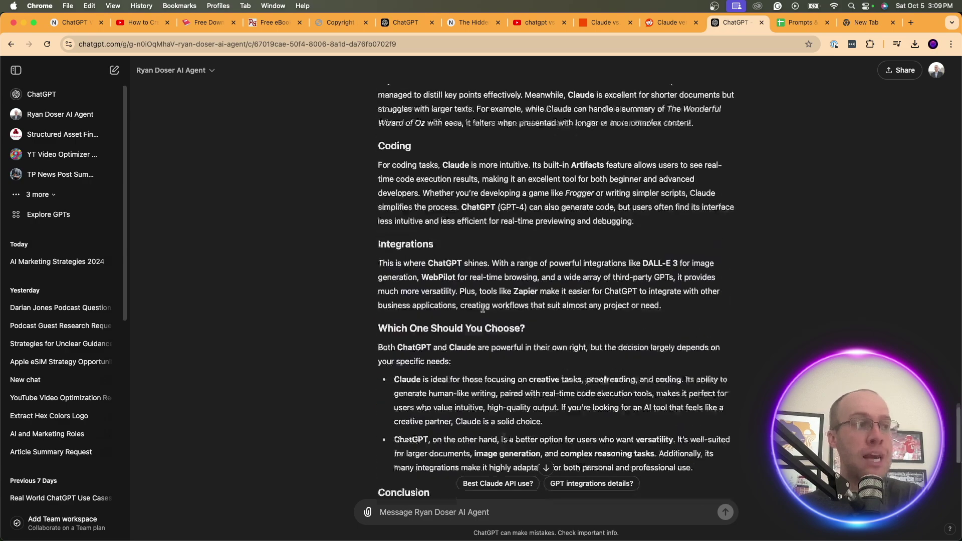
scroll(483, 308, up, 2)
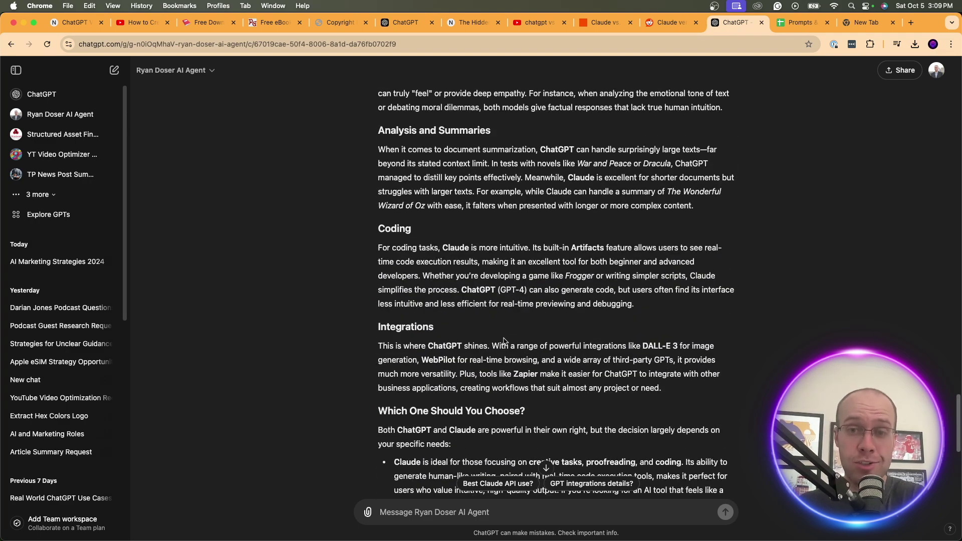
scroll(504, 341, up, 15)
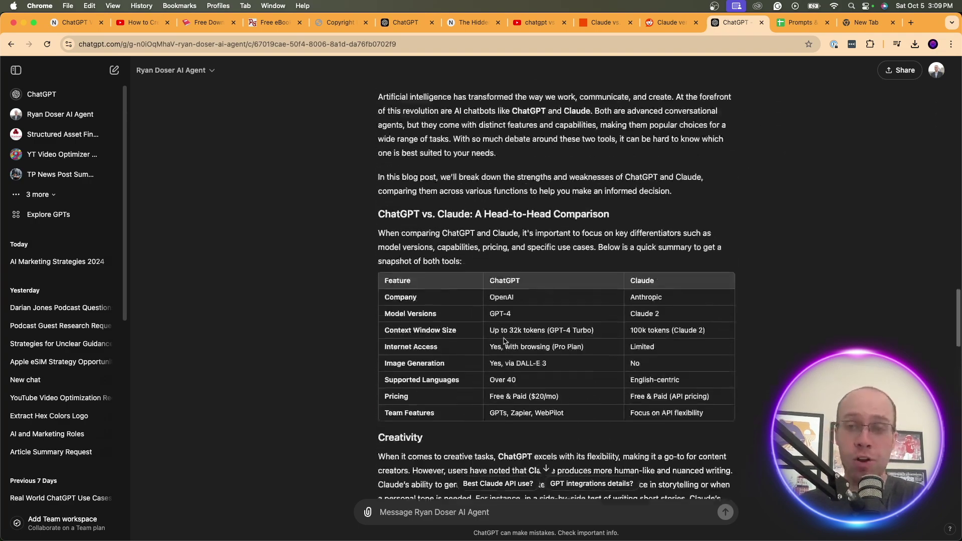
scroll(504, 341, up, 10)
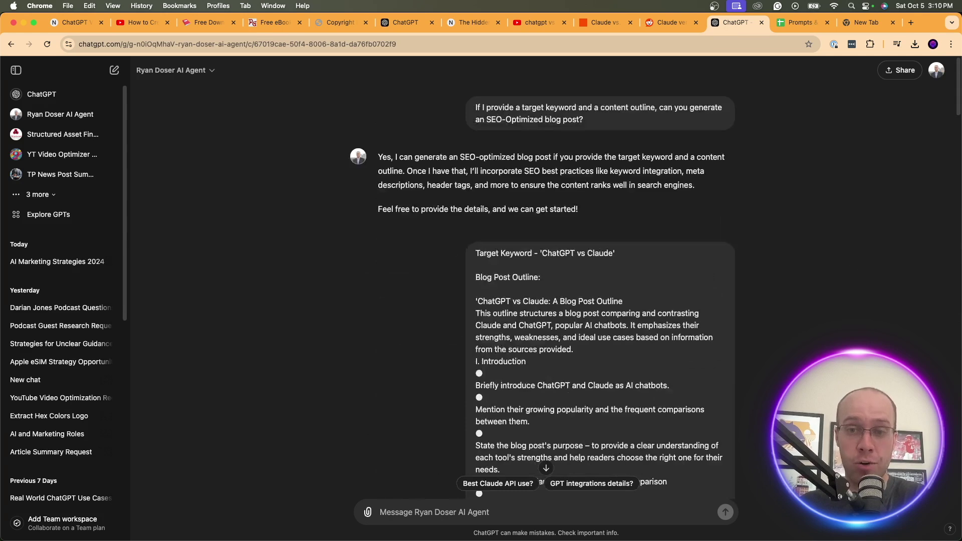